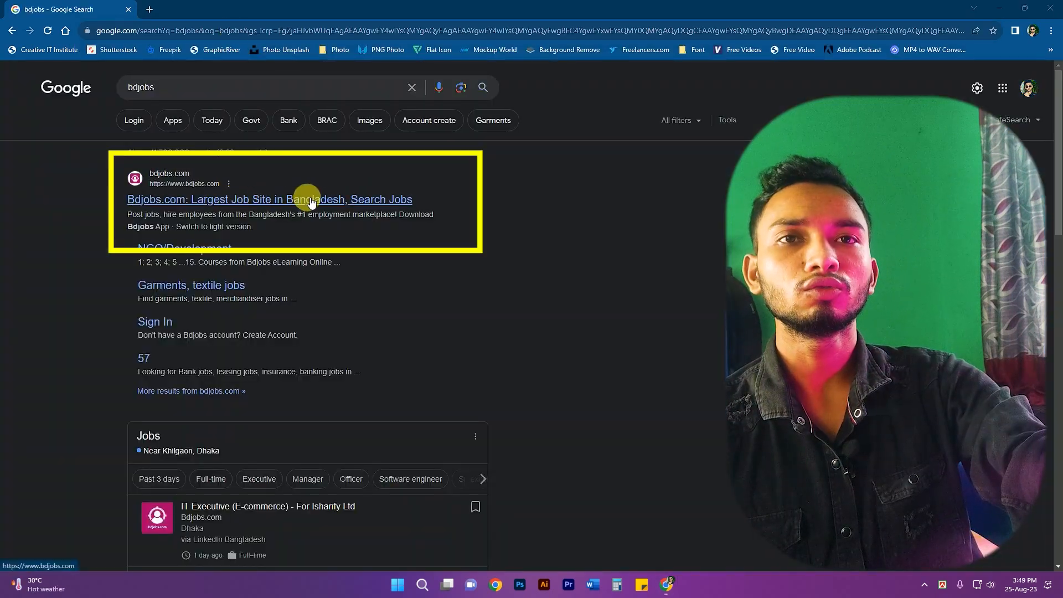
# - Go to bdjobs.com from the search results and choose Create Account under My Bdjobs
pyautogui.click(309, 200)
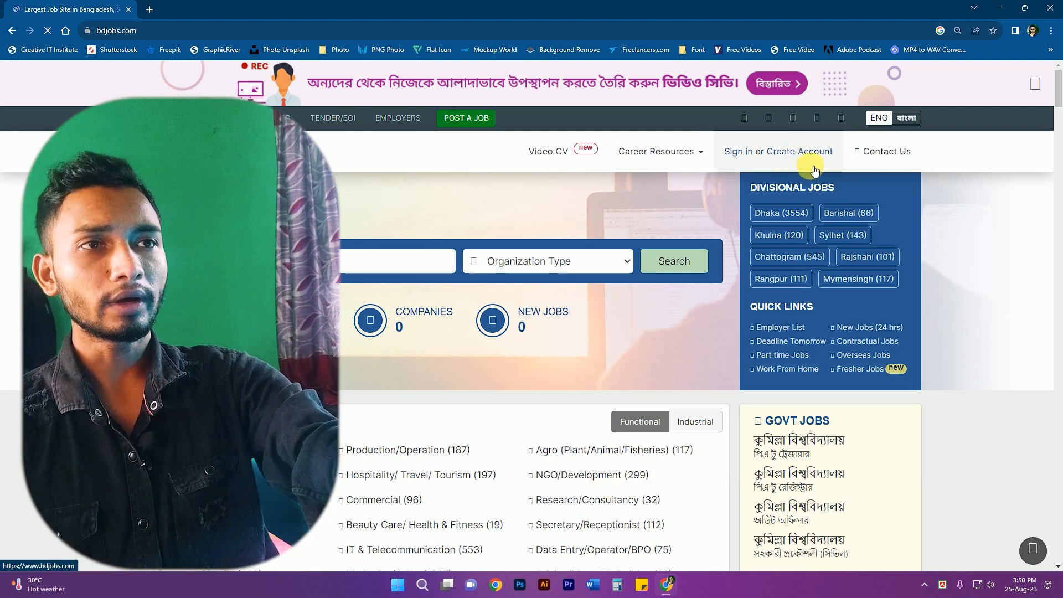
pyautogui.click(802, 155)
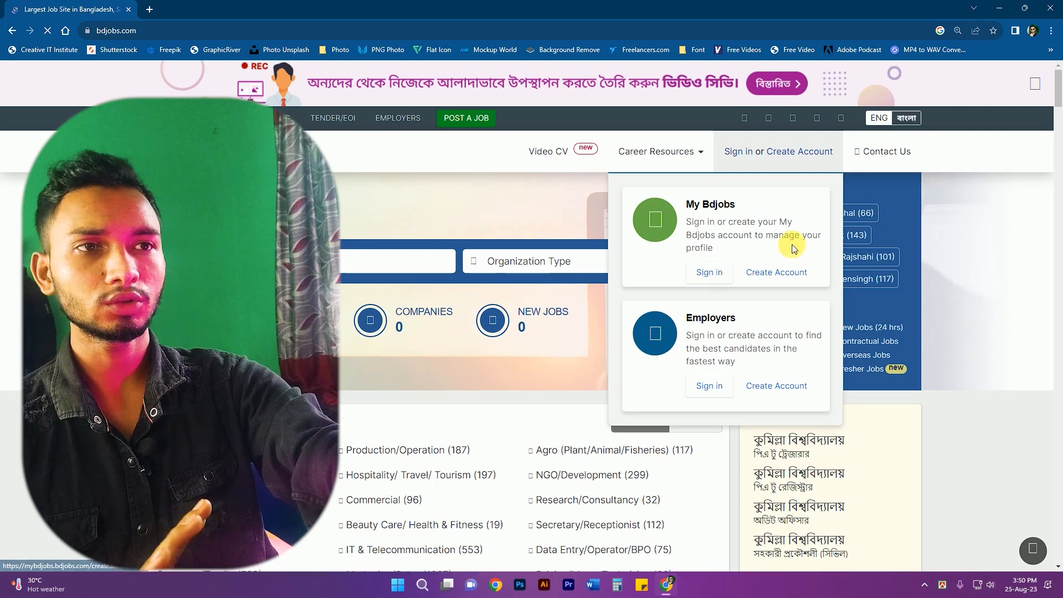
pyautogui.click(782, 272)
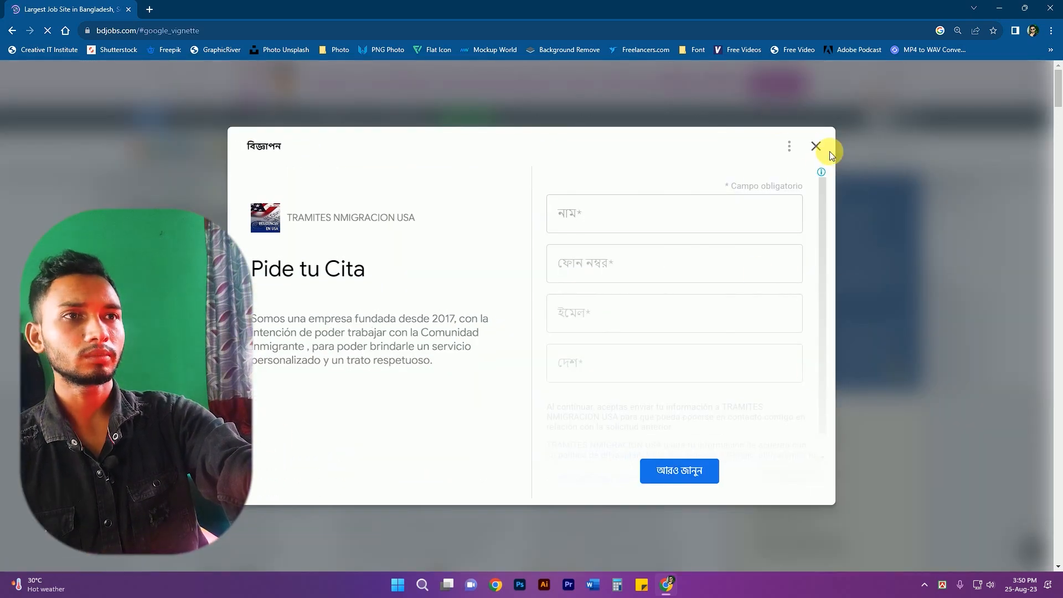
# - Close the vignette ad and browse the General, Special Skilled and disability account categories
pyautogui.click(816, 146)
pyautogui.scroll(-3, 348, 254)
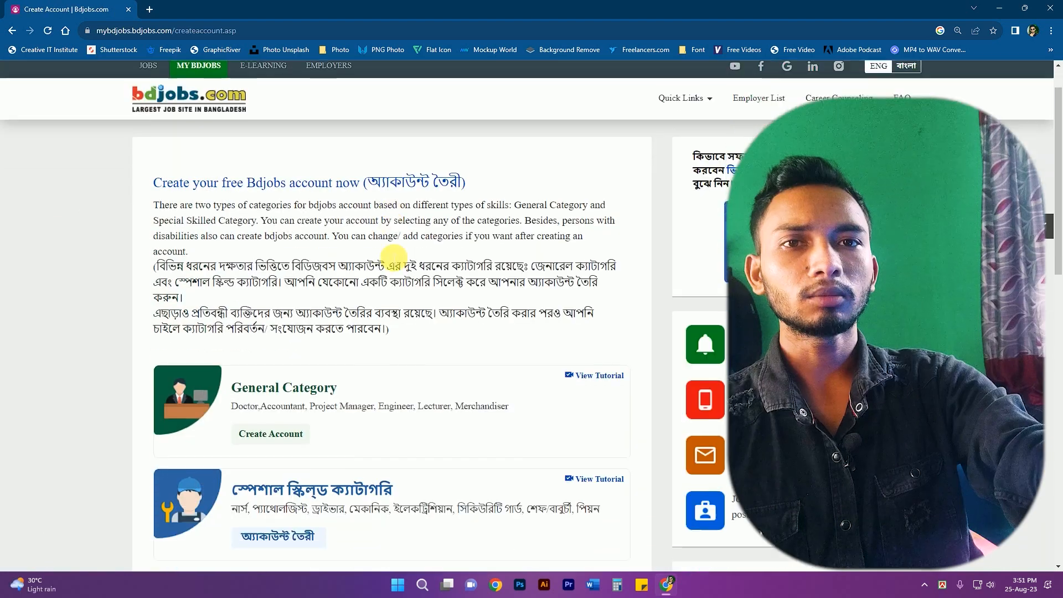
pyautogui.scroll(-3, 368, 327)
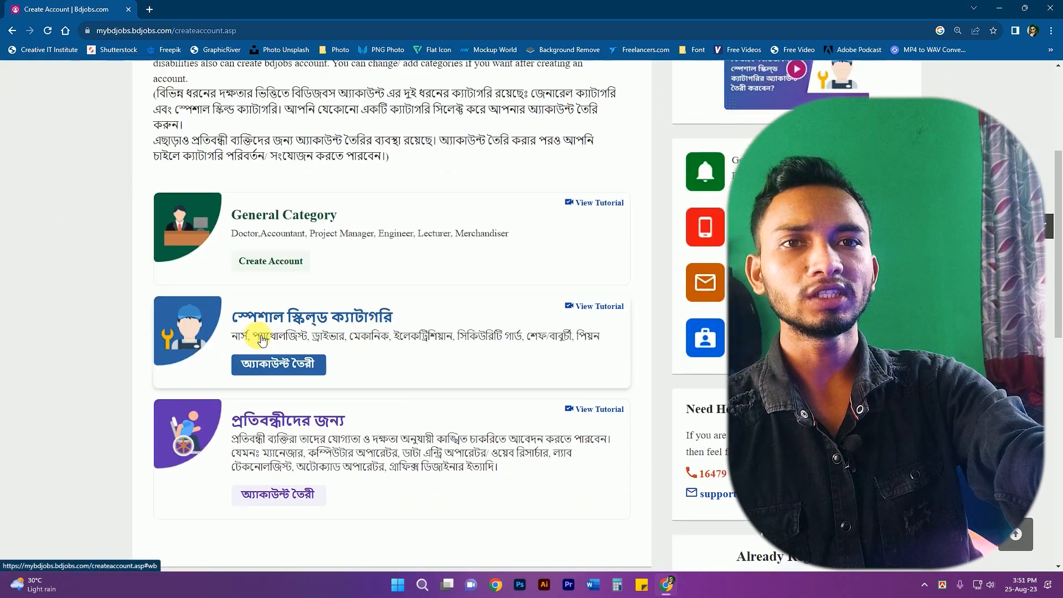
pyautogui.scroll(-2, 402, 341)
pyautogui.scroll(3, 344, 285)
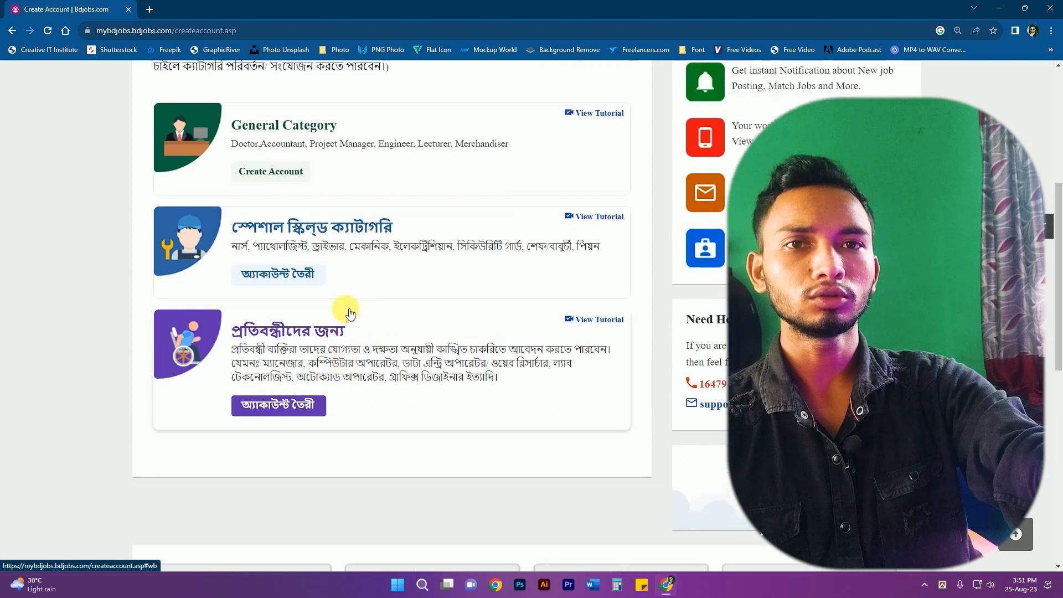
pyautogui.scroll(-2, 332, 388)
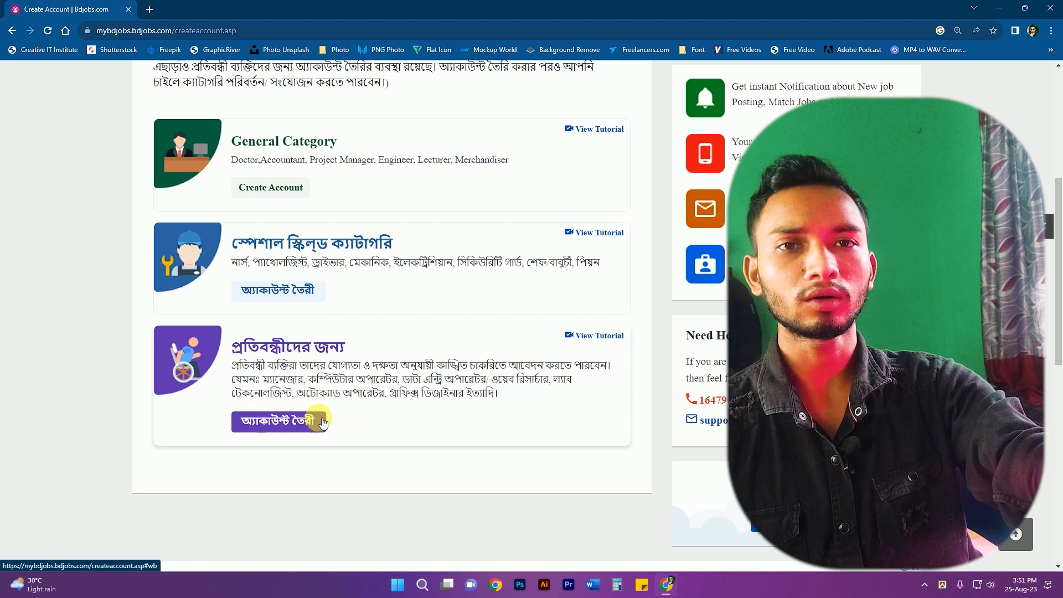
pyautogui.scroll(1, 366, 399)
pyautogui.scroll(1, 365, 400)
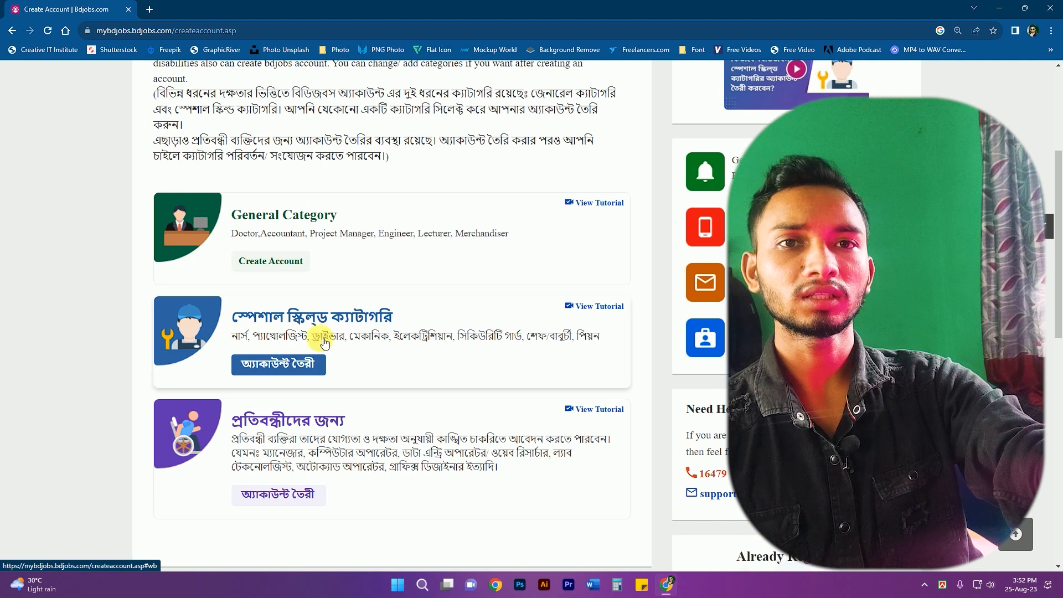
pyautogui.scroll(1, 386, 355)
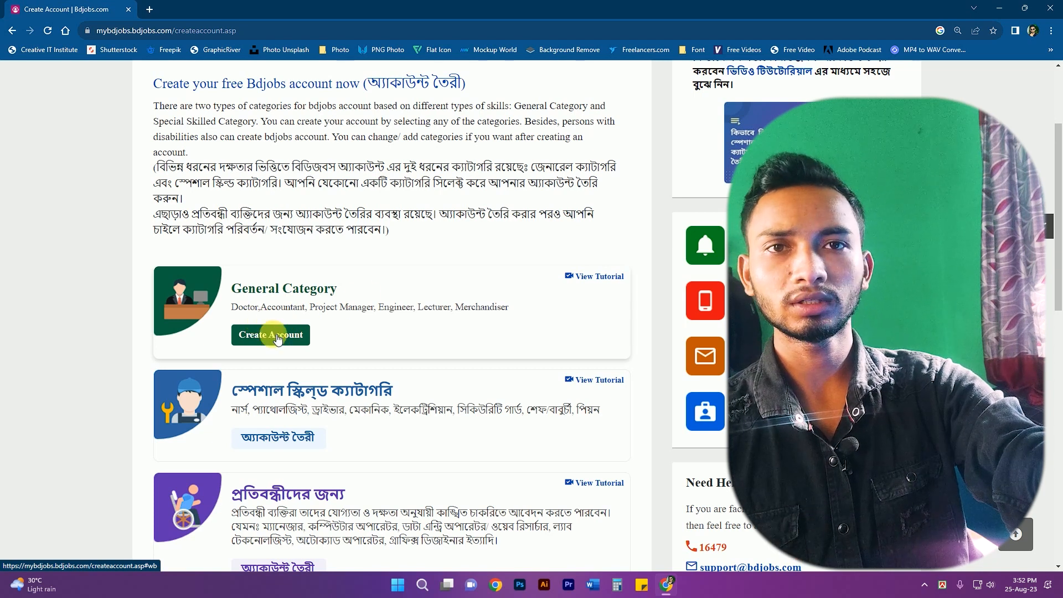
# - Start a General Category account, entering the applicant's full name and Male gender
pyautogui.click(255, 333)
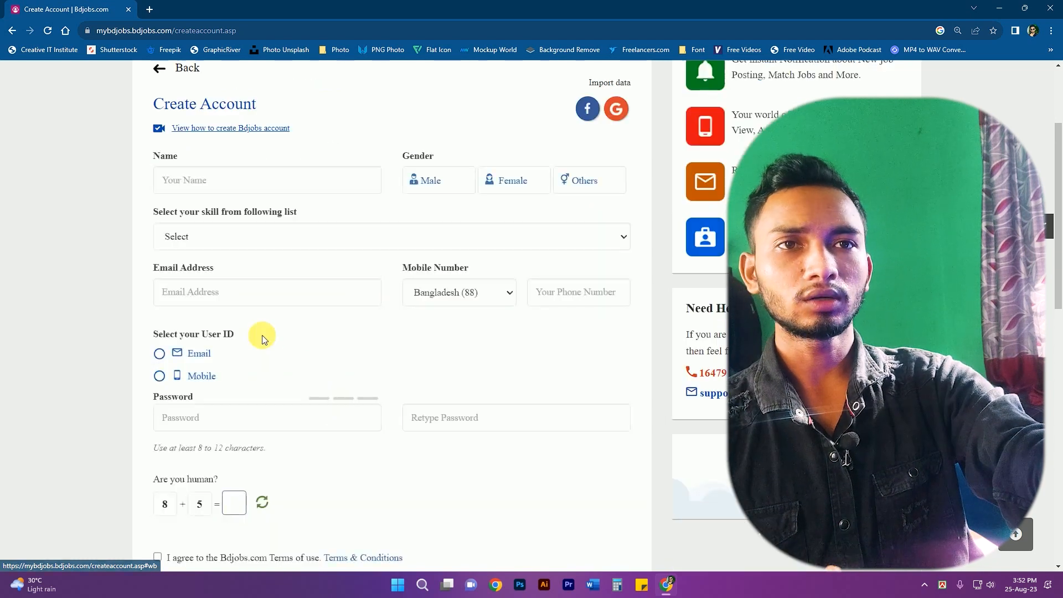
pyautogui.scroll(3, 354, 332)
pyautogui.scroll(-3, 393, 334)
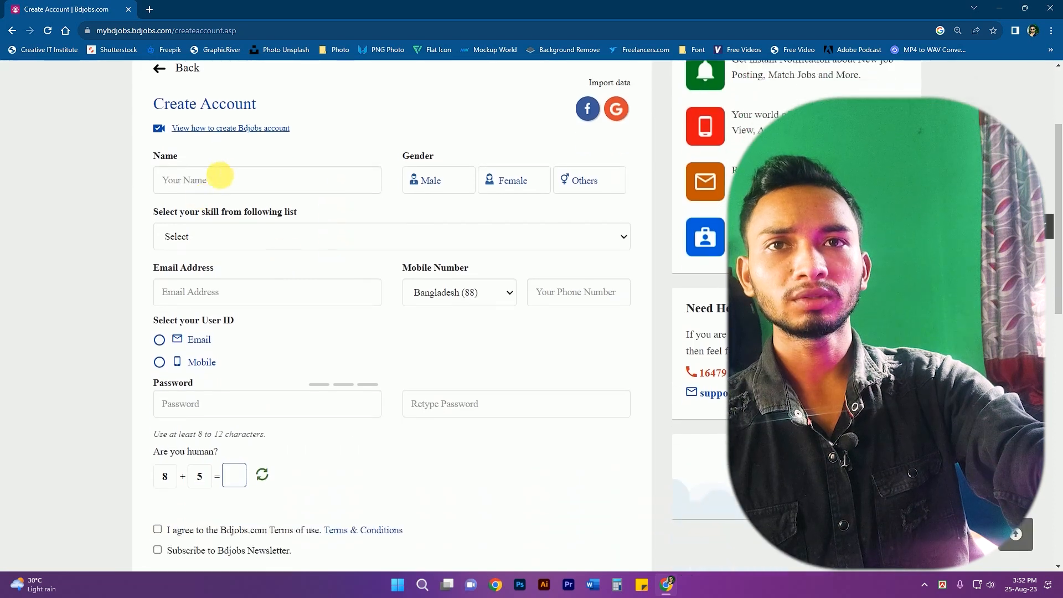
pyautogui.click(204, 185)
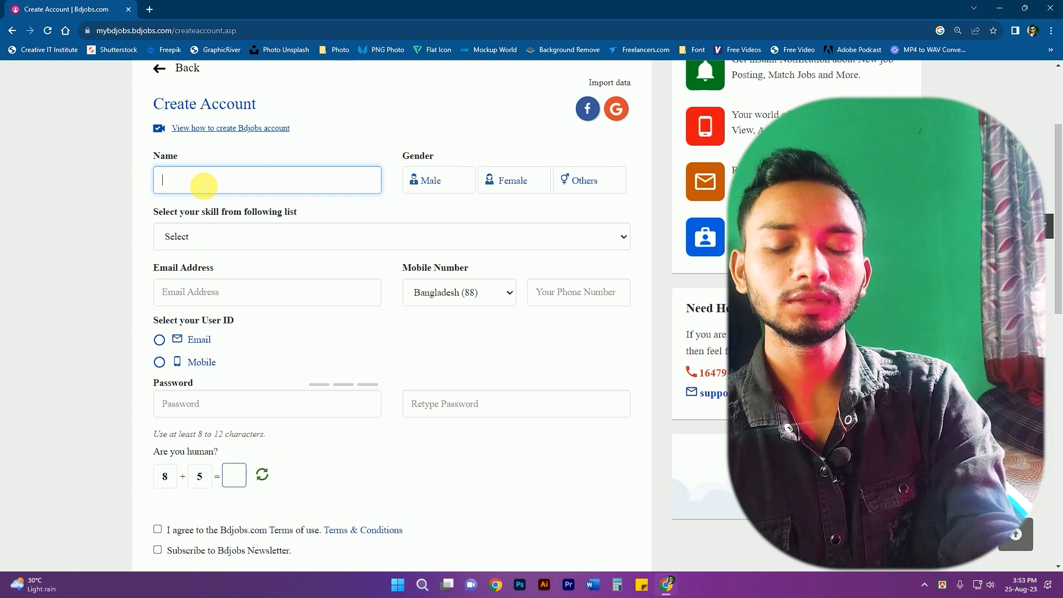
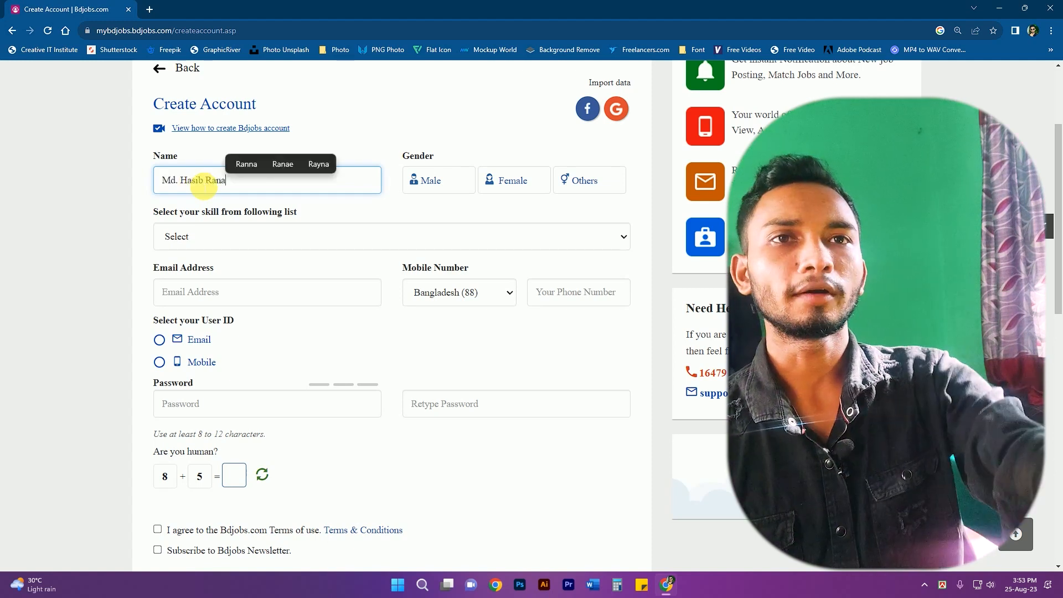
pyautogui.click(446, 185)
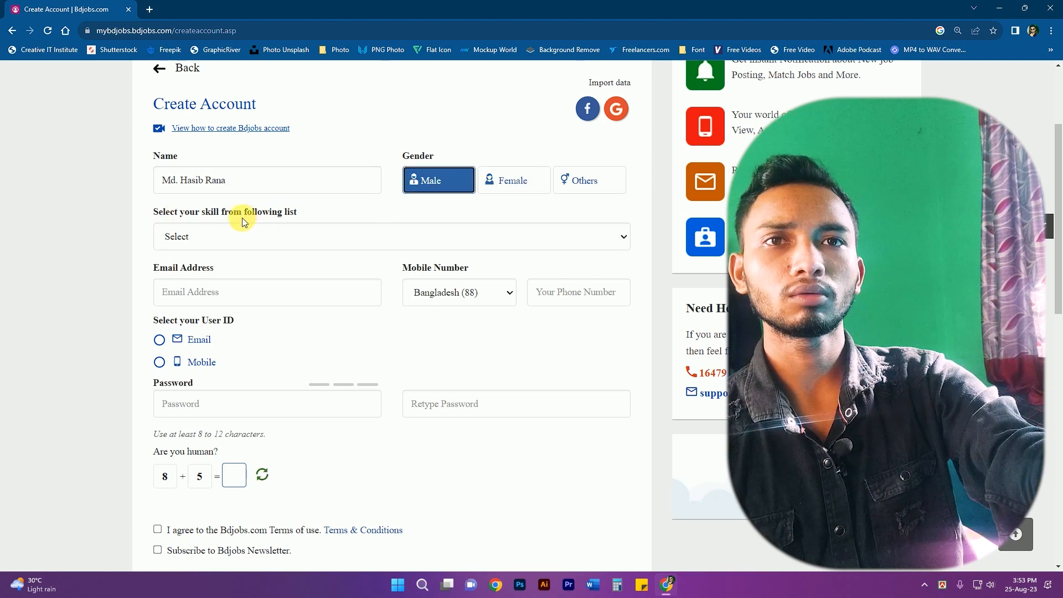
# - Pick Education/Training from the skill category dropdown
pyautogui.click(270, 241)
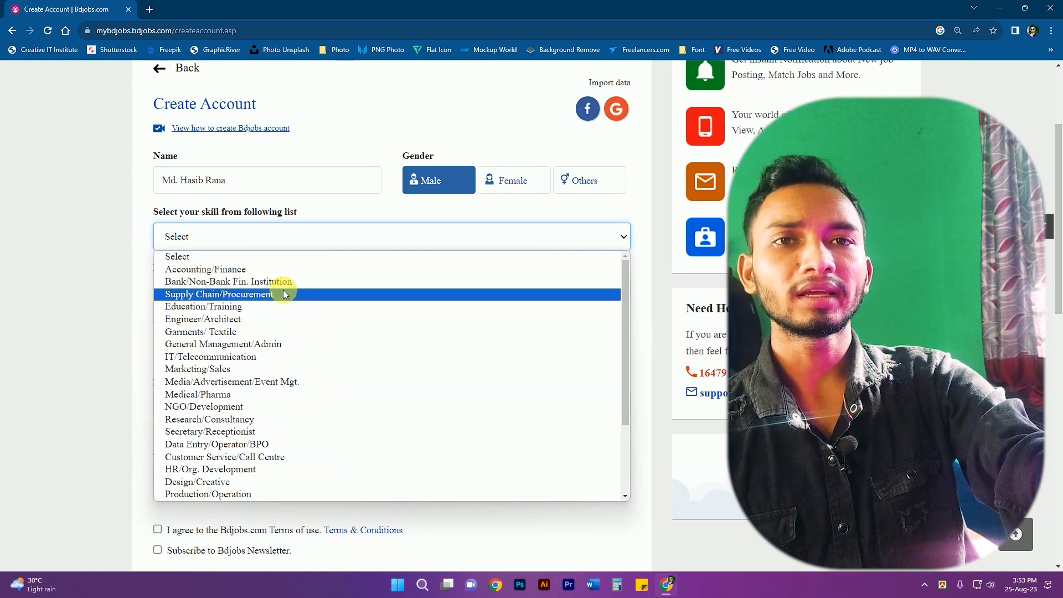
pyautogui.scroll(-3, 249, 302)
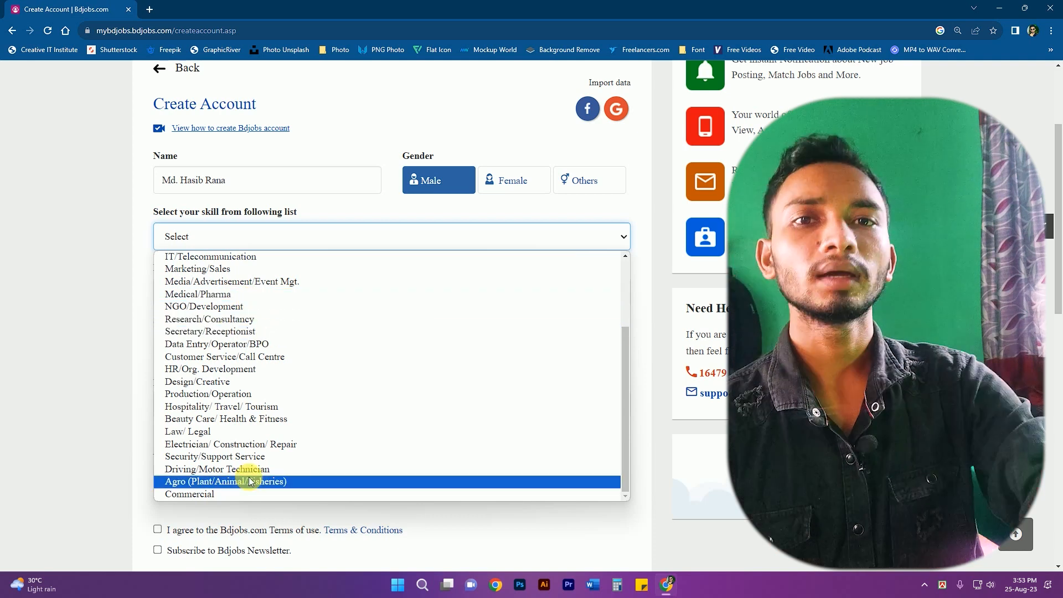
pyautogui.scroll(3, 282, 472)
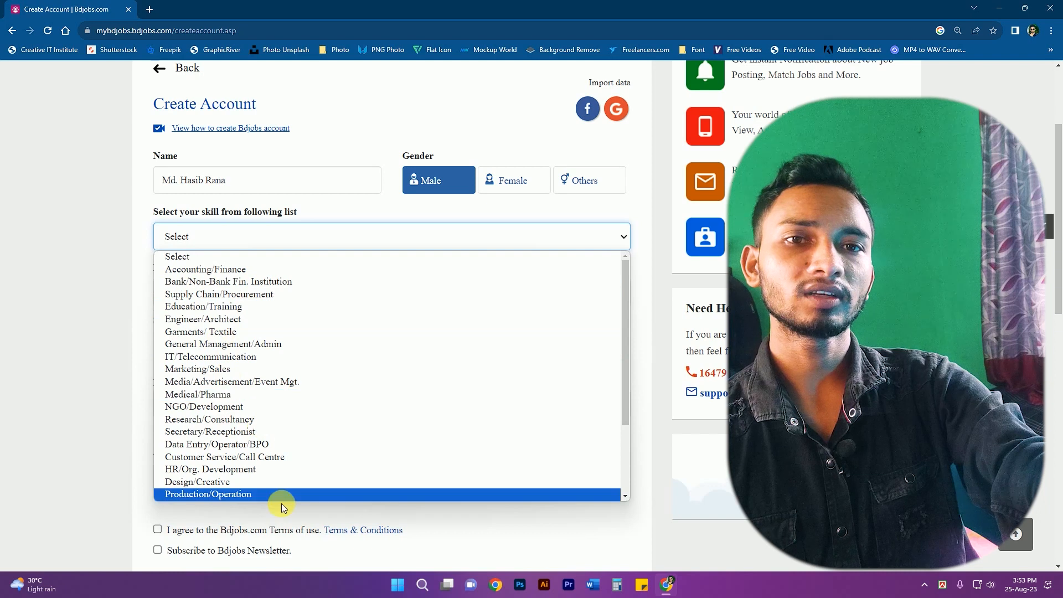
pyautogui.scroll(1, 237, 347)
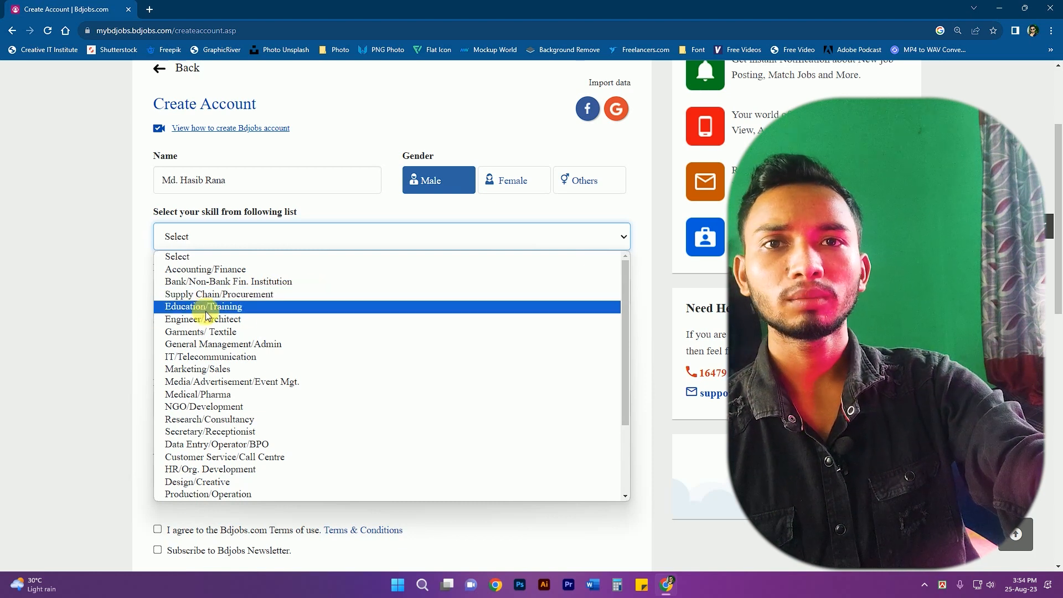
pyautogui.click(229, 307)
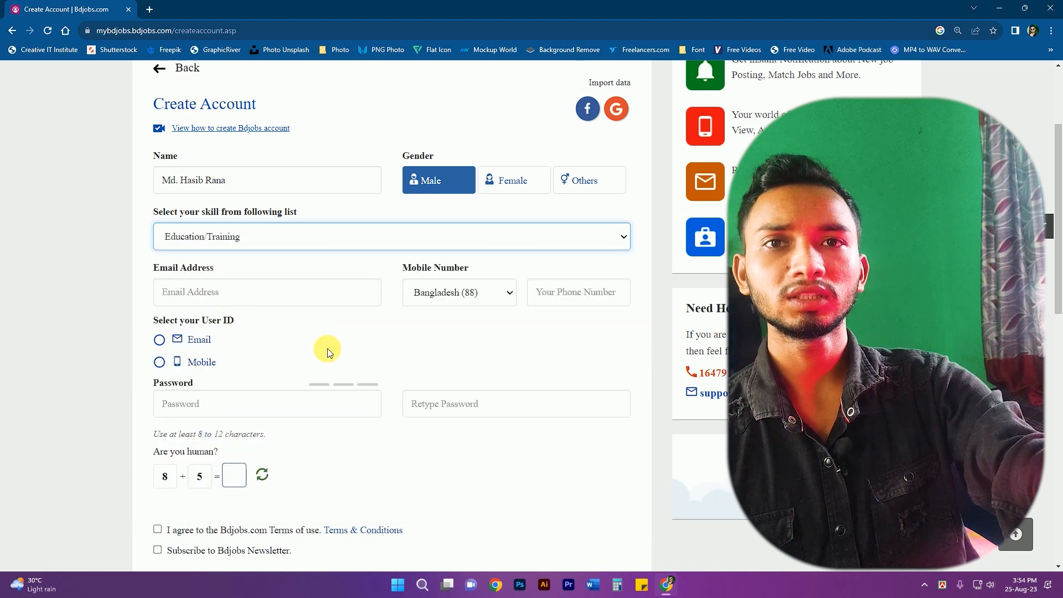
# - Fill in the e-mail address and mobile number, using the mobile number as user ID
pyautogui.click(202, 293)
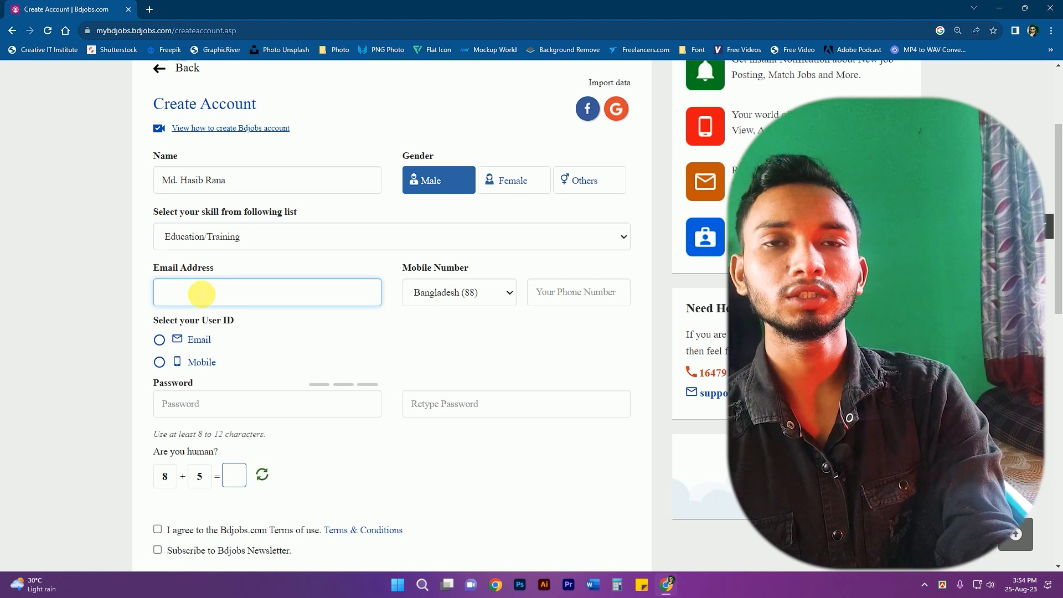
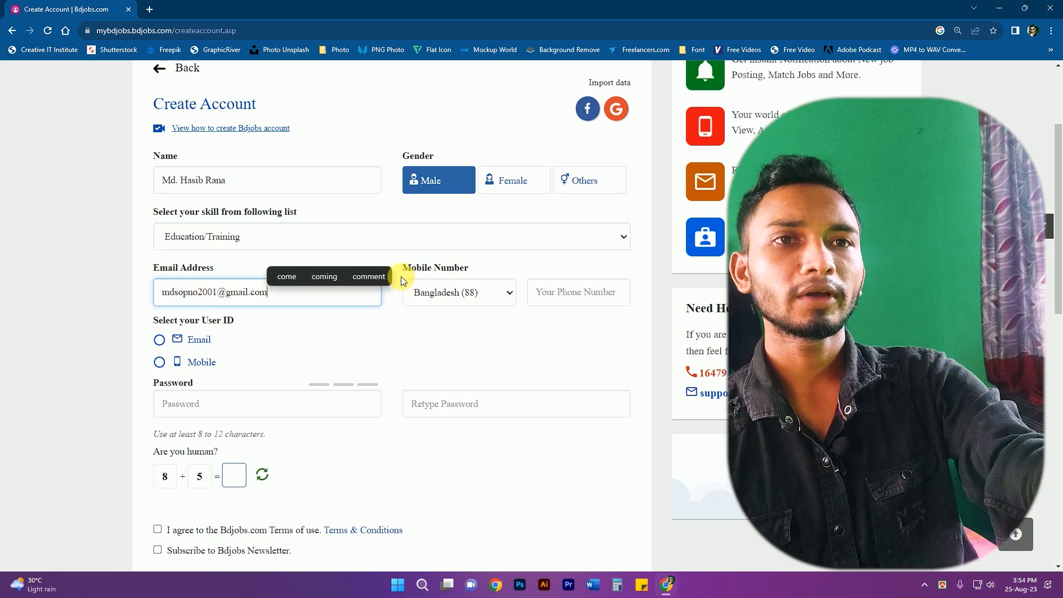
pyautogui.click(586, 292)
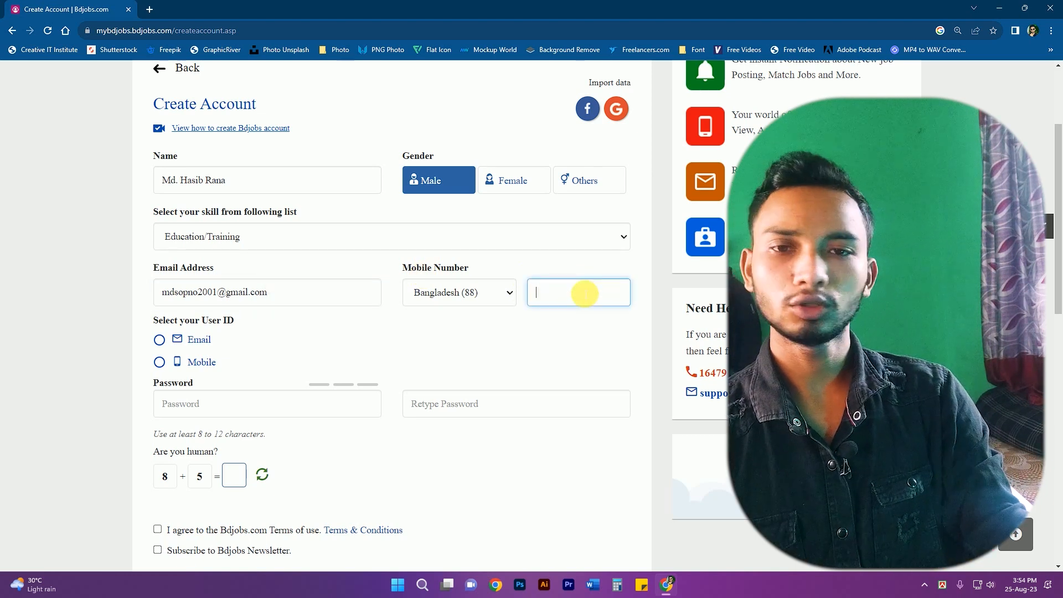
pyautogui.write('0177536')
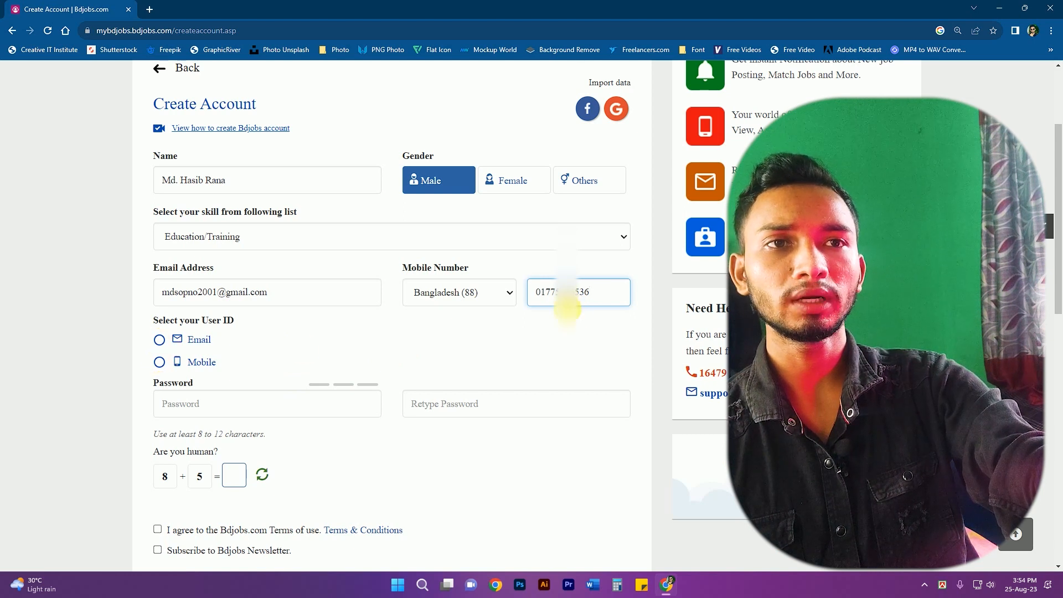
pyautogui.click(159, 362)
pyautogui.scroll(-1, 321, 357)
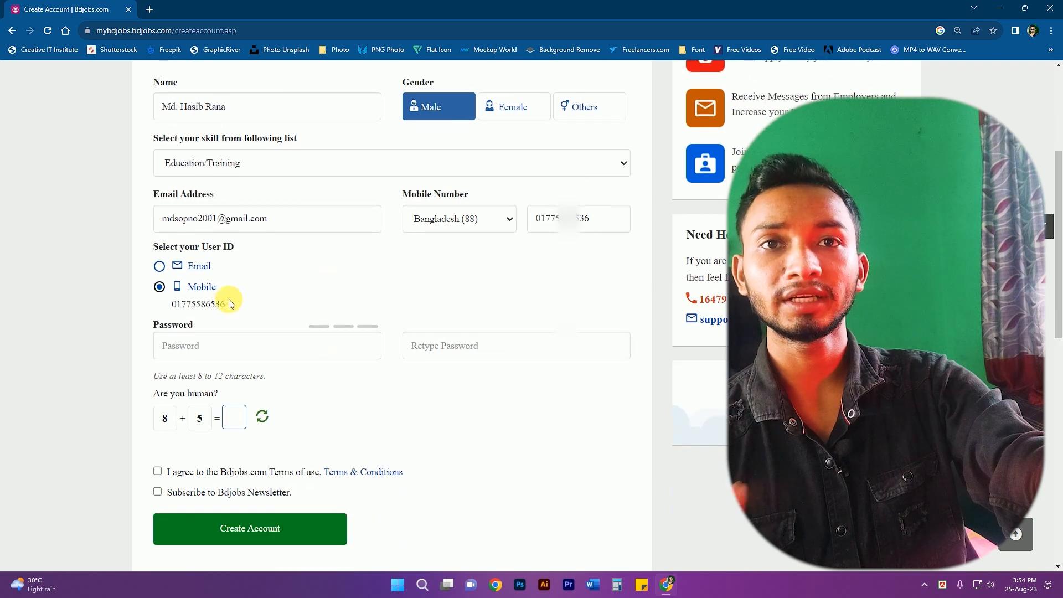
# - Set the account password using the browser's suggested strong password for both fields
pyautogui.click(191, 346)
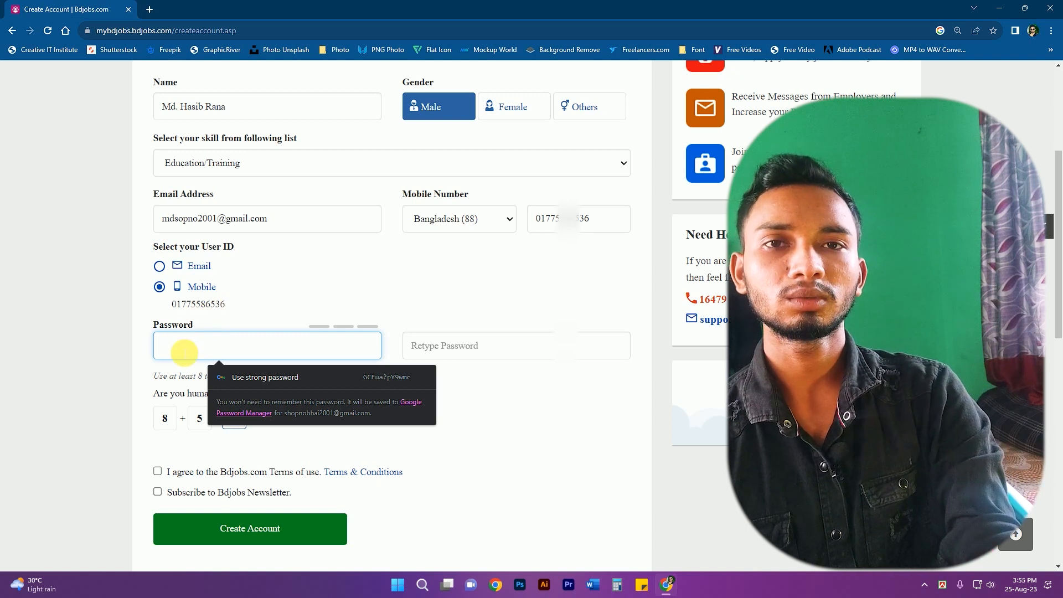
pyautogui.click(482, 407)
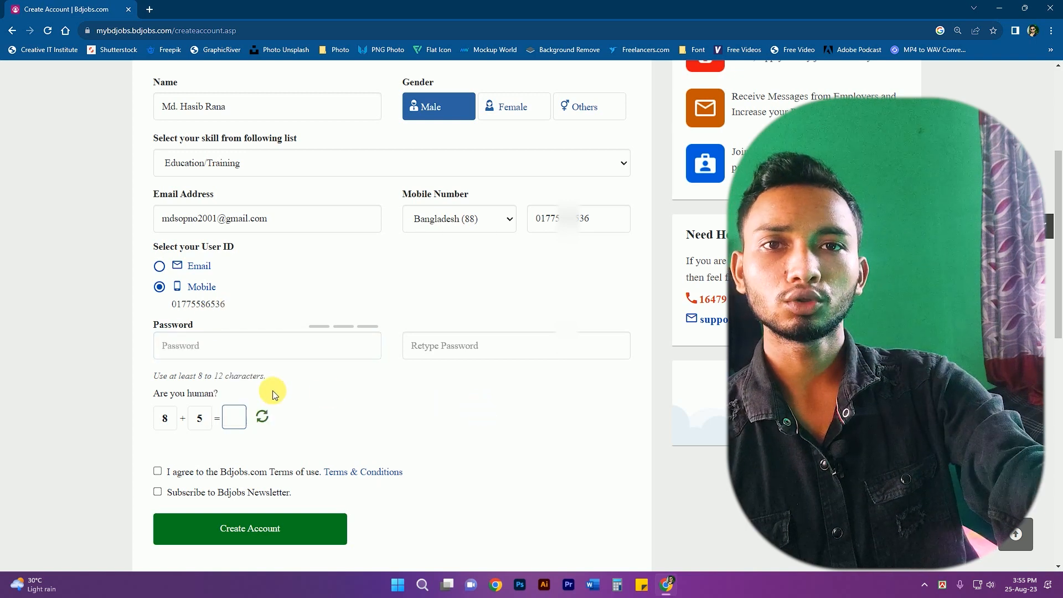
pyautogui.click(215, 351)
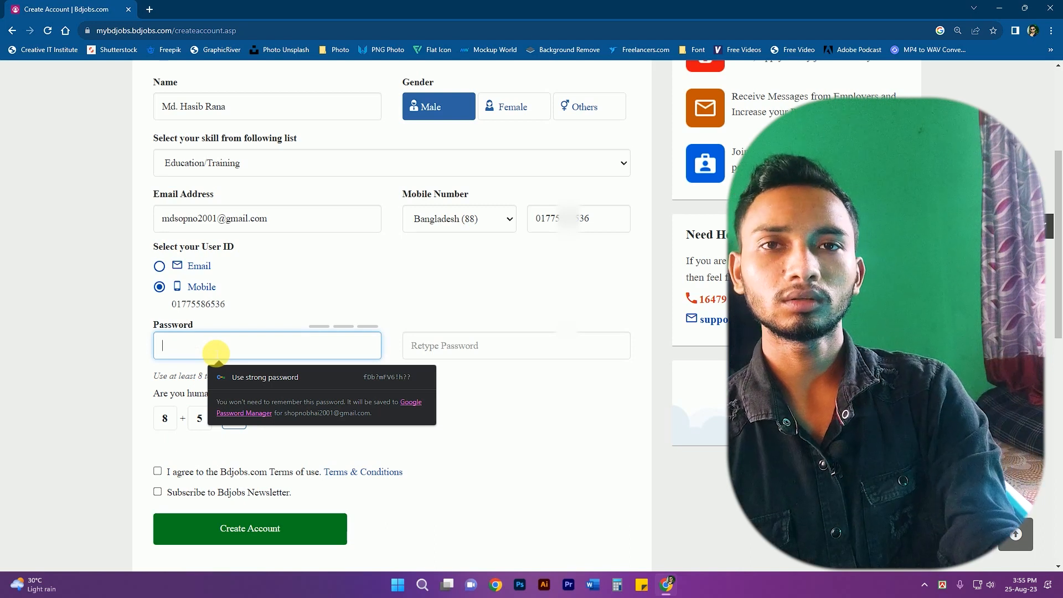
pyautogui.click(265, 378)
pyautogui.scroll(-1, 265, 377)
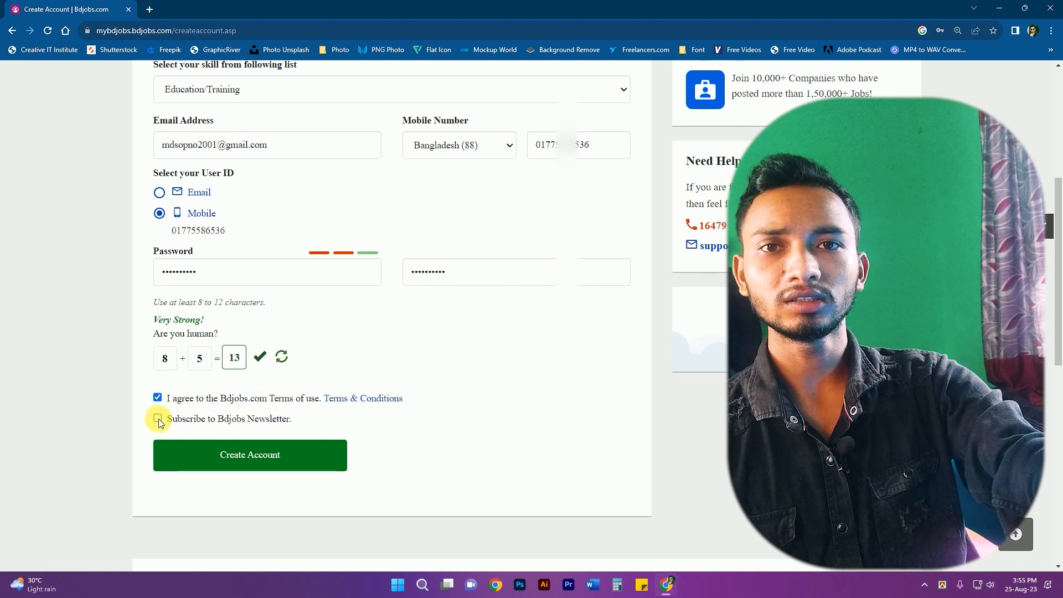
# - Submit the registration and confirm it with the mobile verification code
pyautogui.click(258, 459)
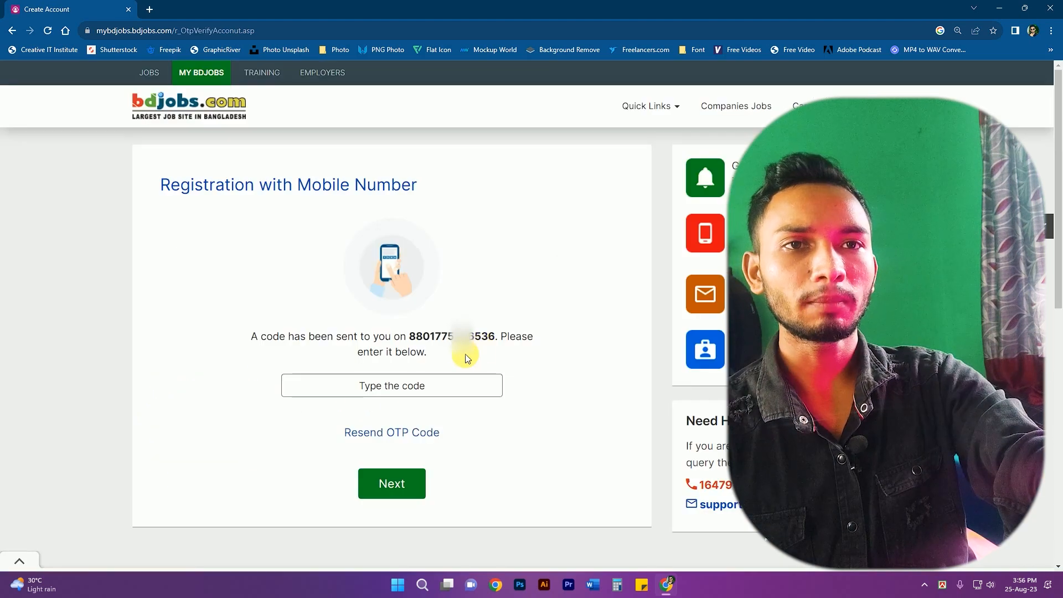
pyautogui.click(417, 378)
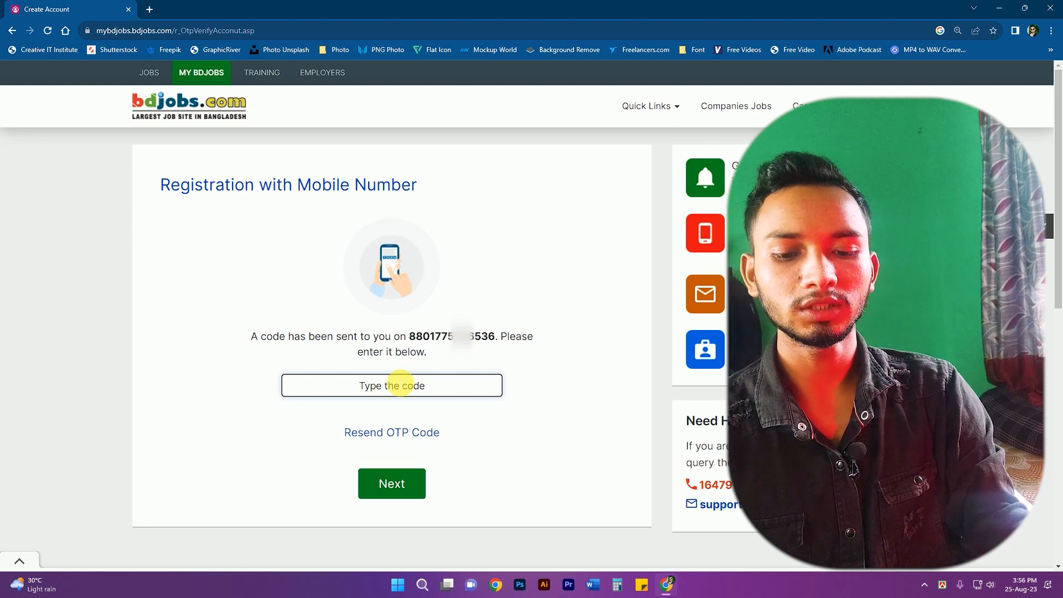
pyautogui.click(407, 485)
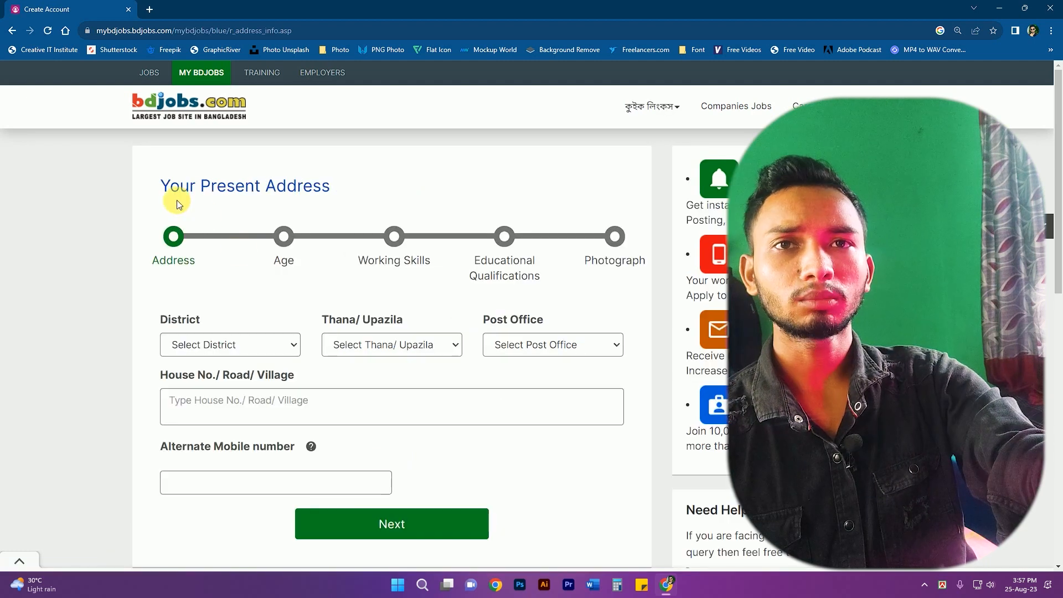
# - Set the present address to Dhaka district, Khilgaon thana, KhilgaonTSO post office
pyautogui.scroll(-1, 340, 247)
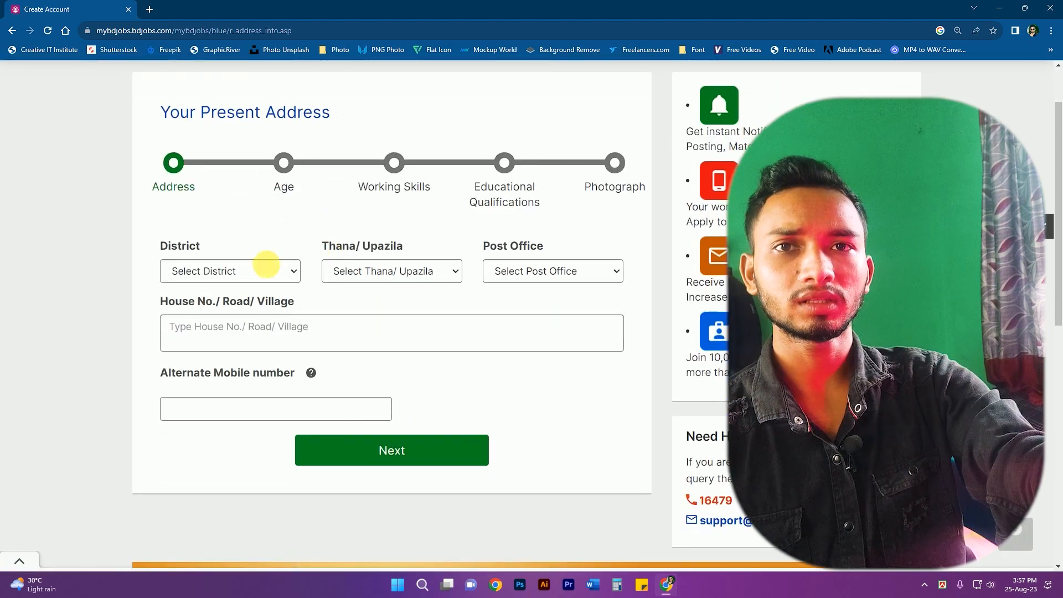
pyautogui.click(206, 270)
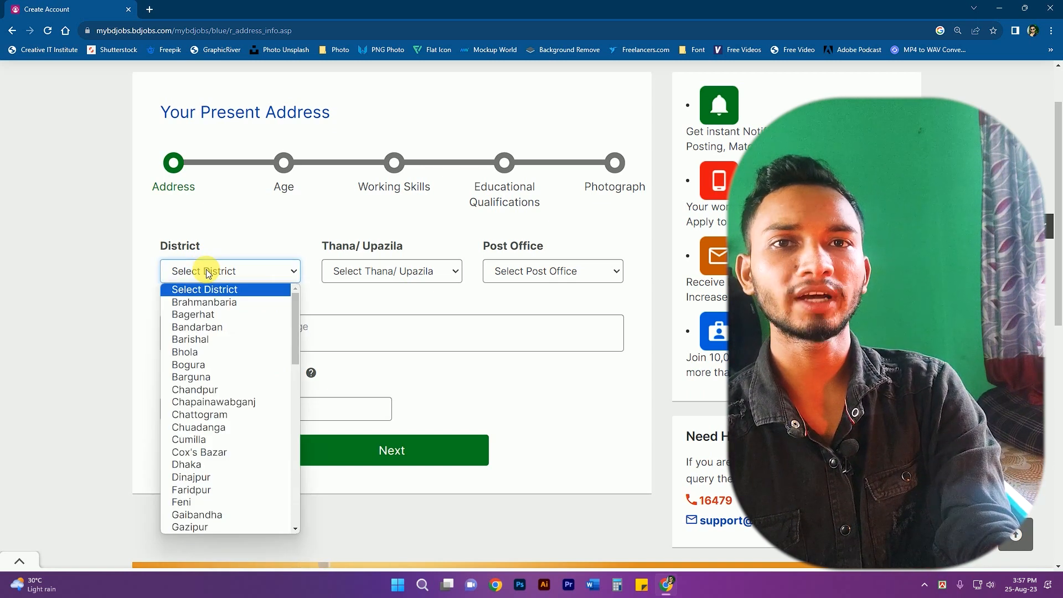
pyautogui.press('d')
pyautogui.press('Return')
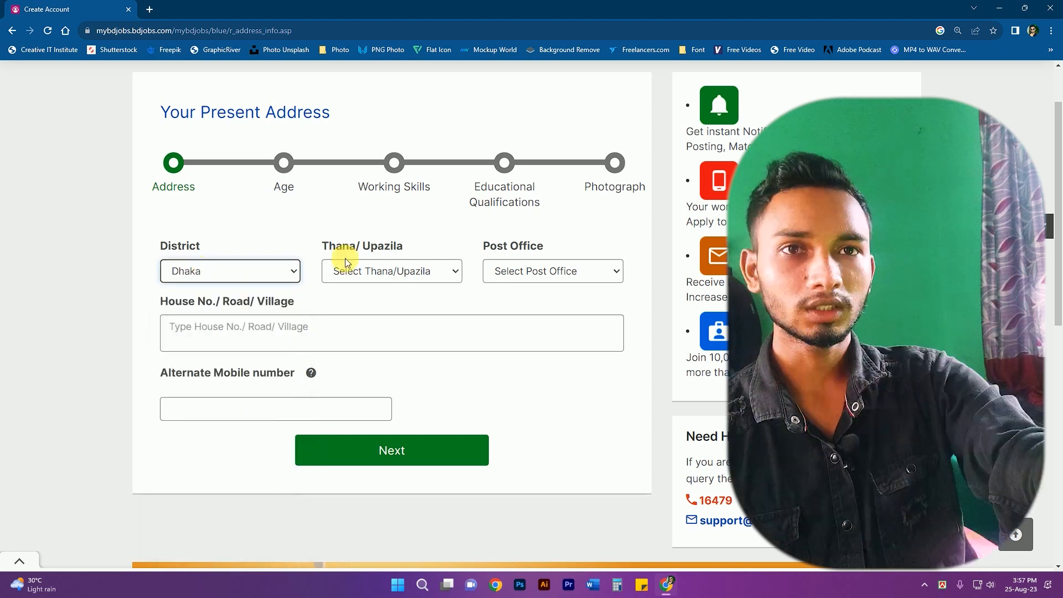
pyautogui.click(351, 275)
pyautogui.press('k')
pyautogui.press('h')
pyautogui.press('Return')
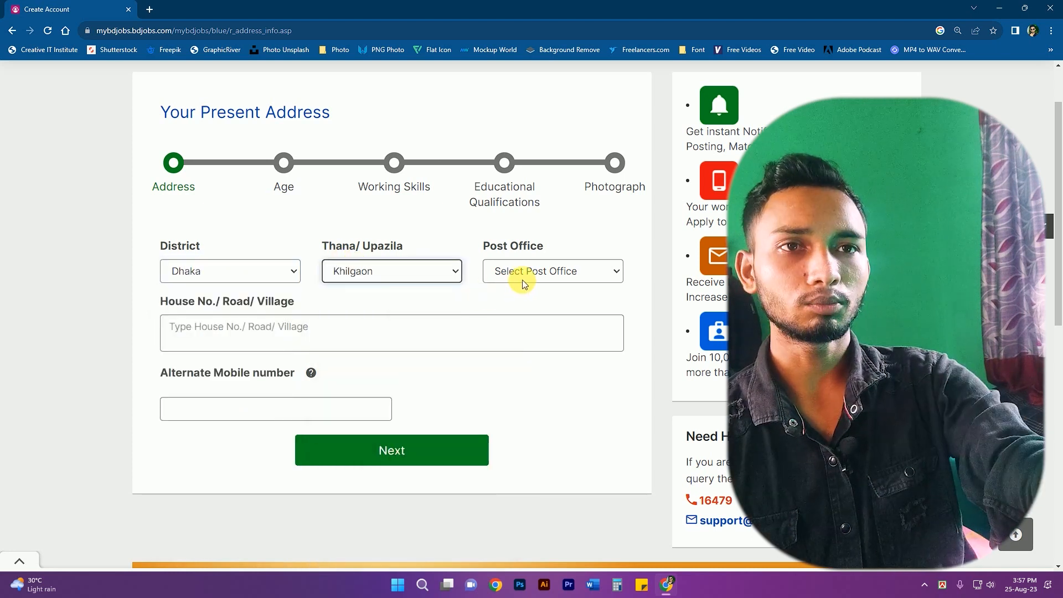
pyautogui.click(524, 279)
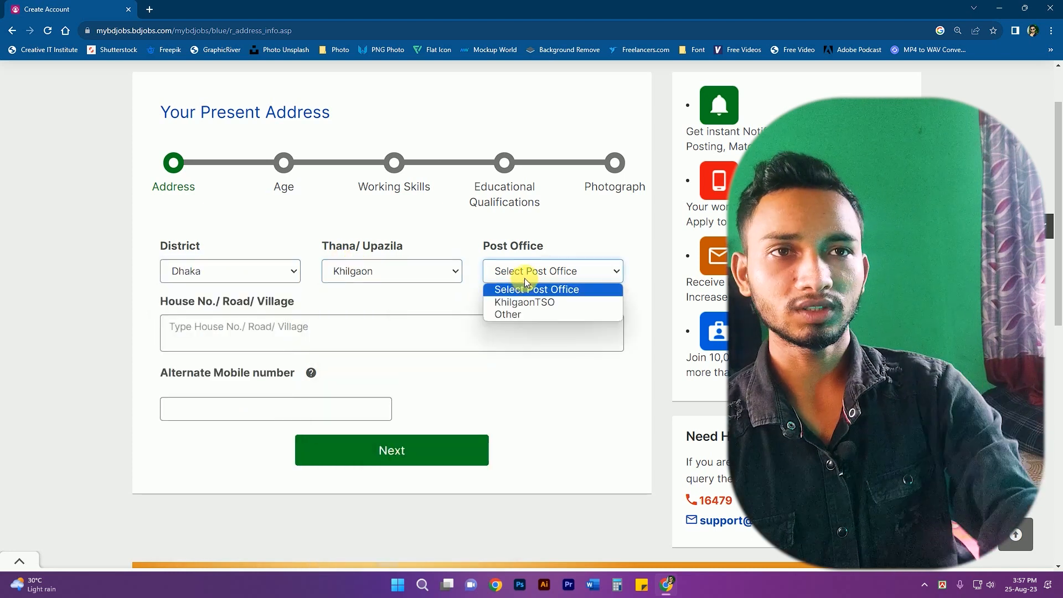
pyautogui.click(525, 301)
# - Enter the house/road details and an alternate mobile number, then save the address
pyautogui.click(214, 343)
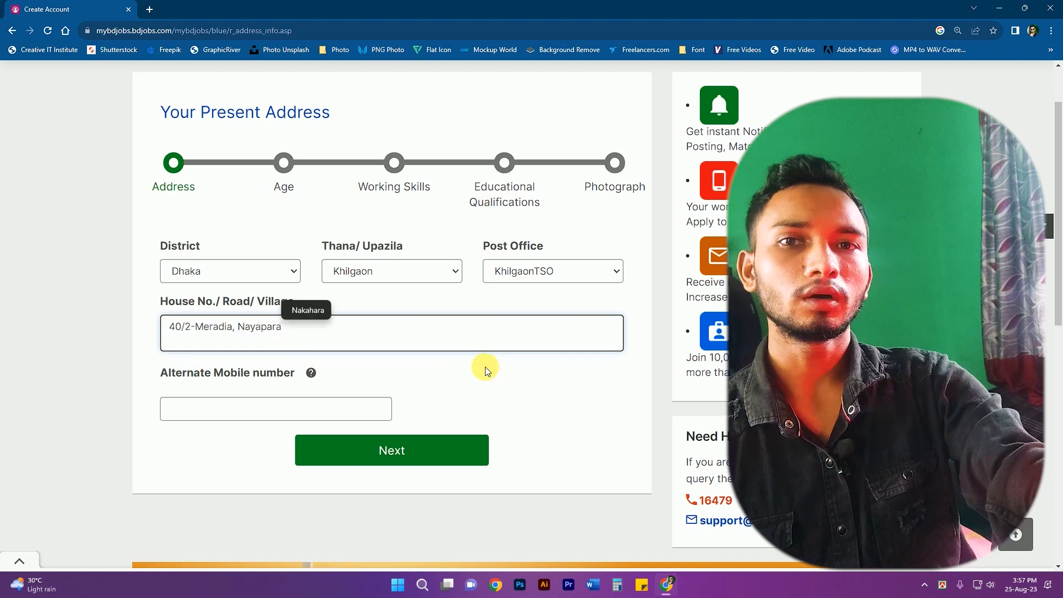
pyautogui.click(436, 389)
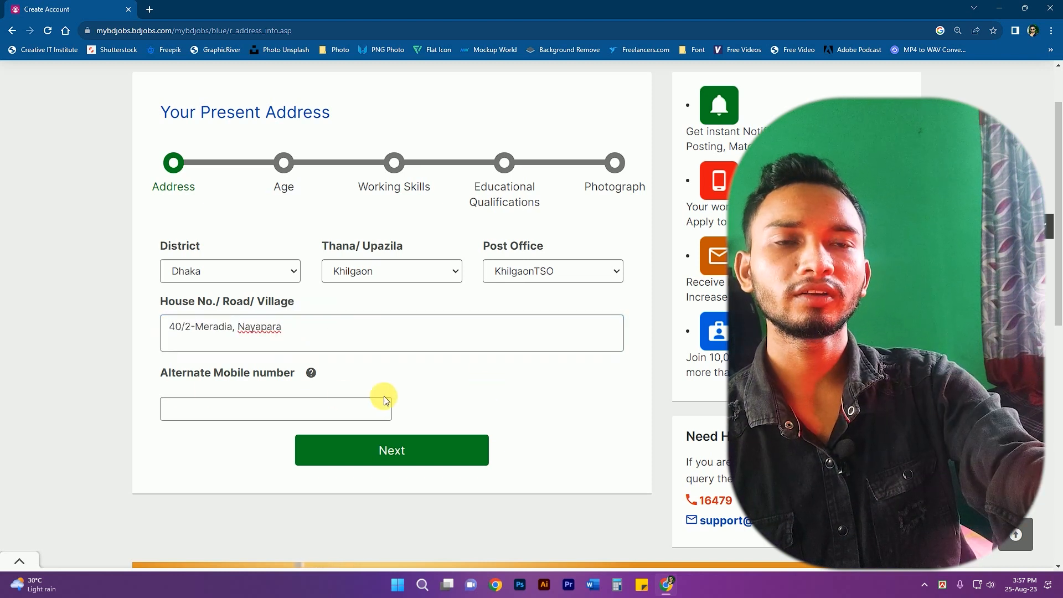
pyautogui.click(285, 413)
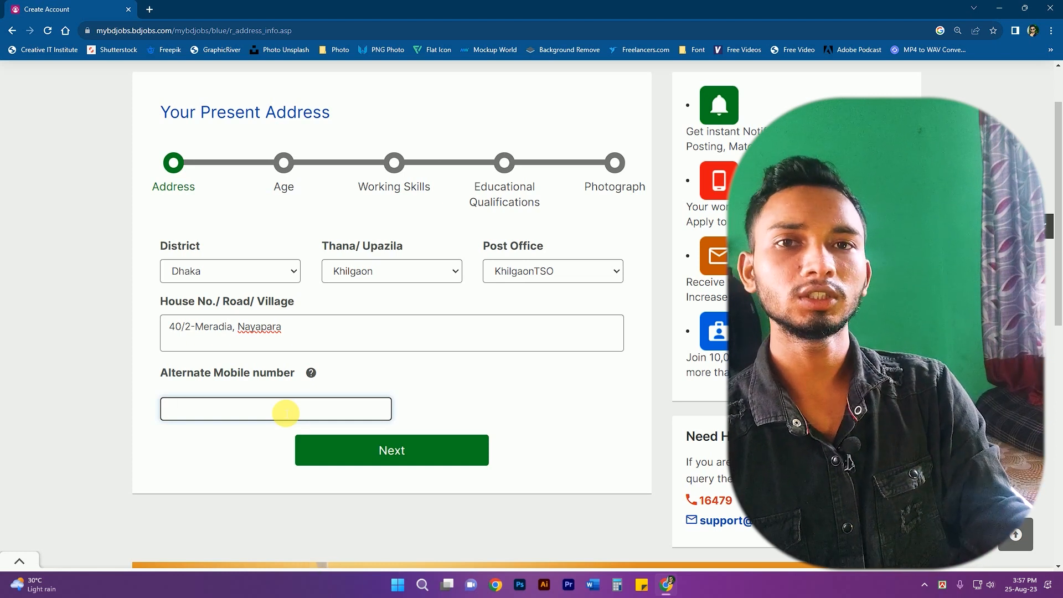
pyautogui.write('0')
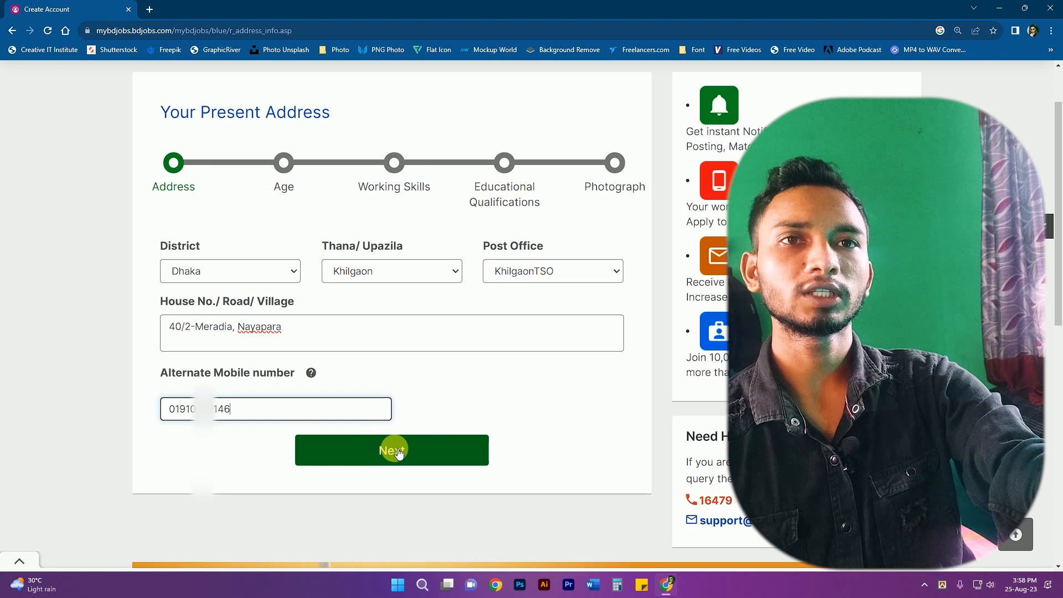
pyautogui.click(399, 452)
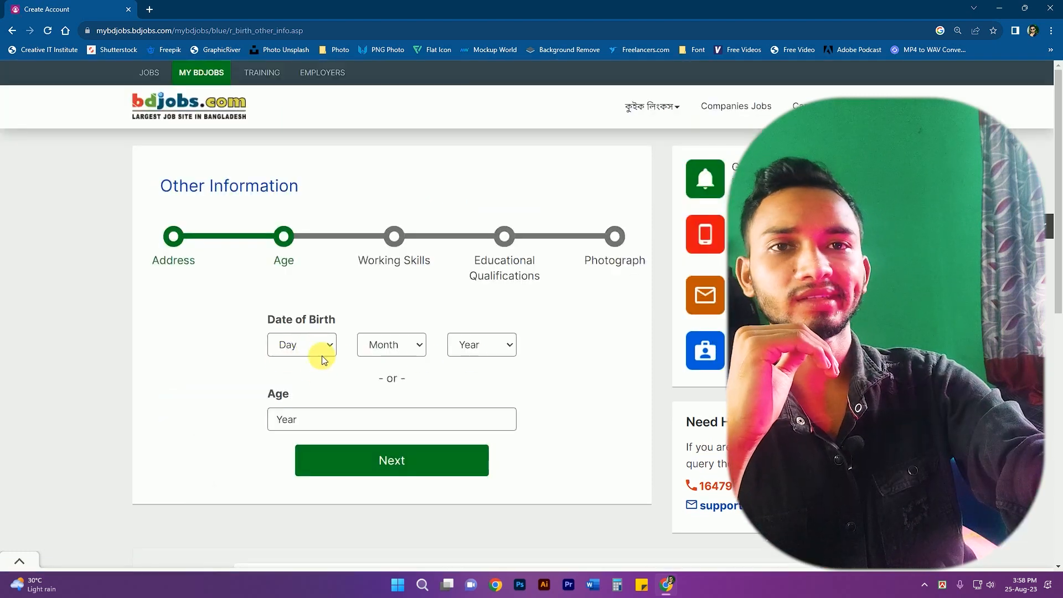
# - Set the date of birth to 25 November 2001 and submit it
pyautogui.click(315, 353)
pyautogui.write('25')
pyautogui.press('Return')
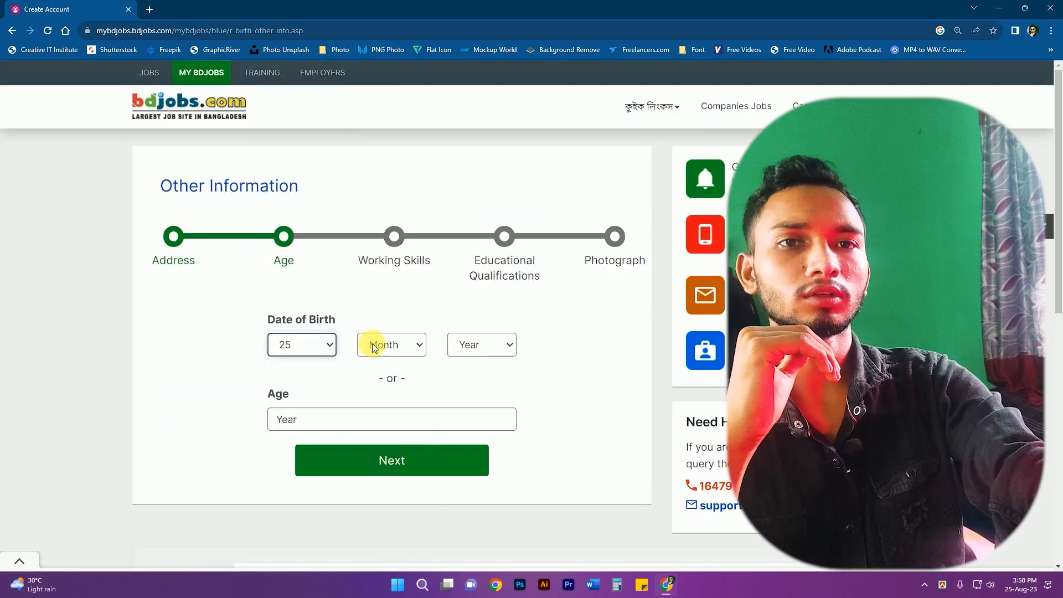
pyautogui.click(373, 345)
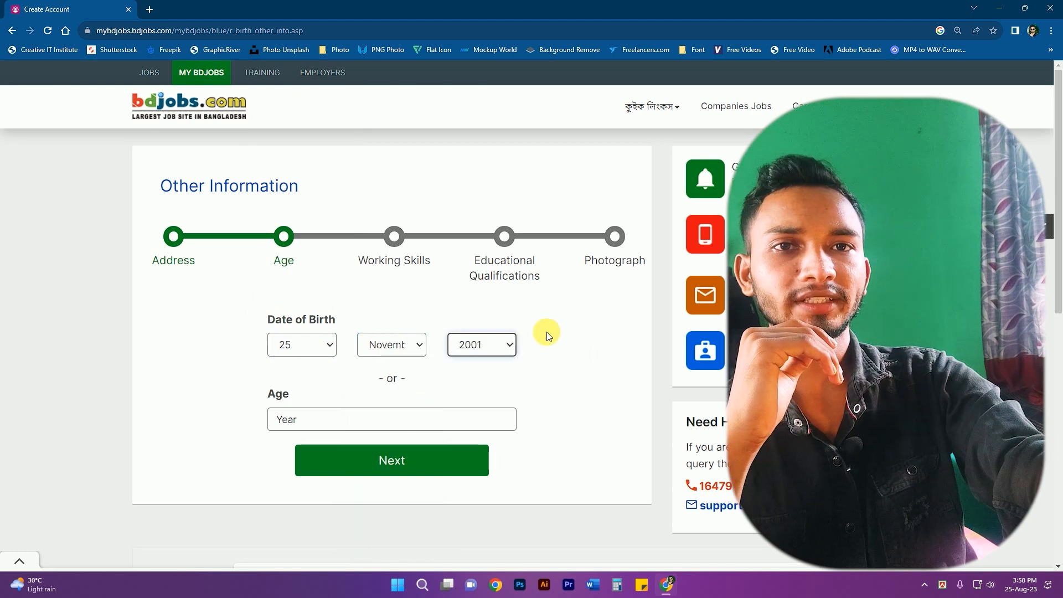
pyautogui.click(391, 462)
# - Keep Education/Training as the category and choose সফটওয়্যার as the working skill
pyautogui.scroll(-1, 484, 408)
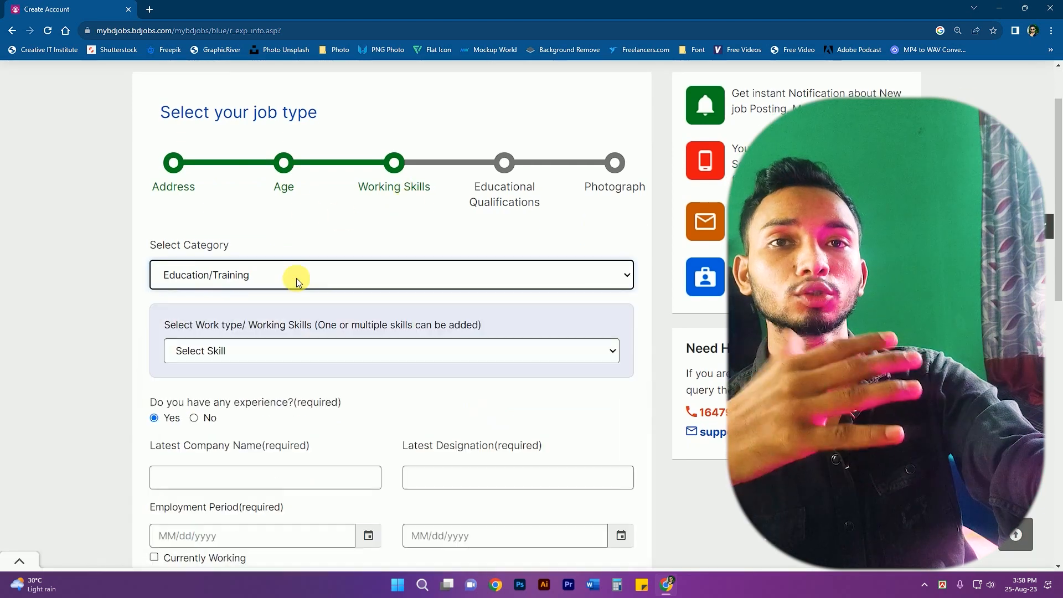
pyautogui.click(297, 278)
pyautogui.click(297, 278)
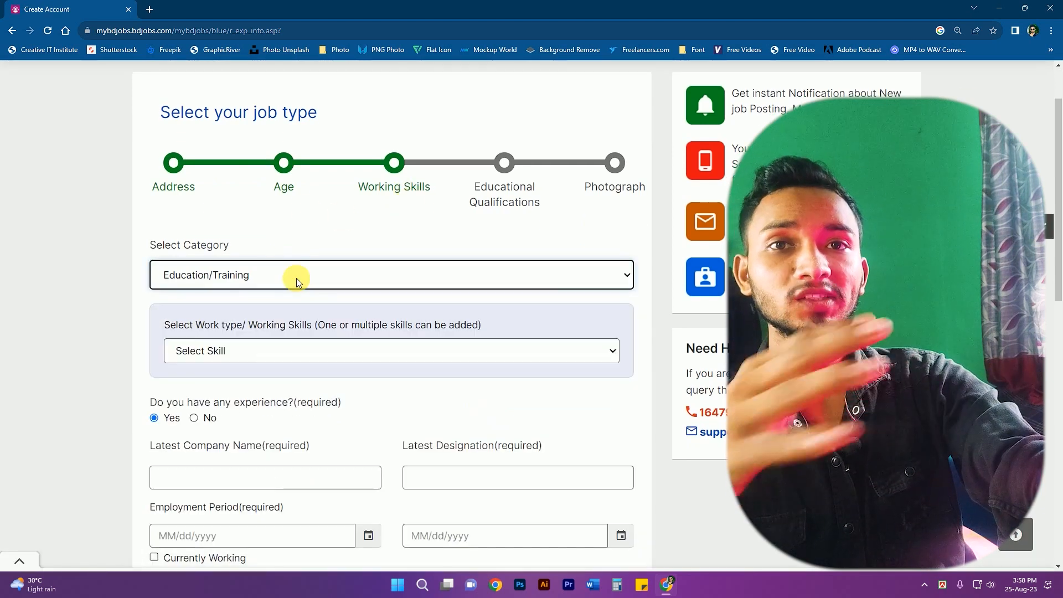
pyautogui.click(297, 278)
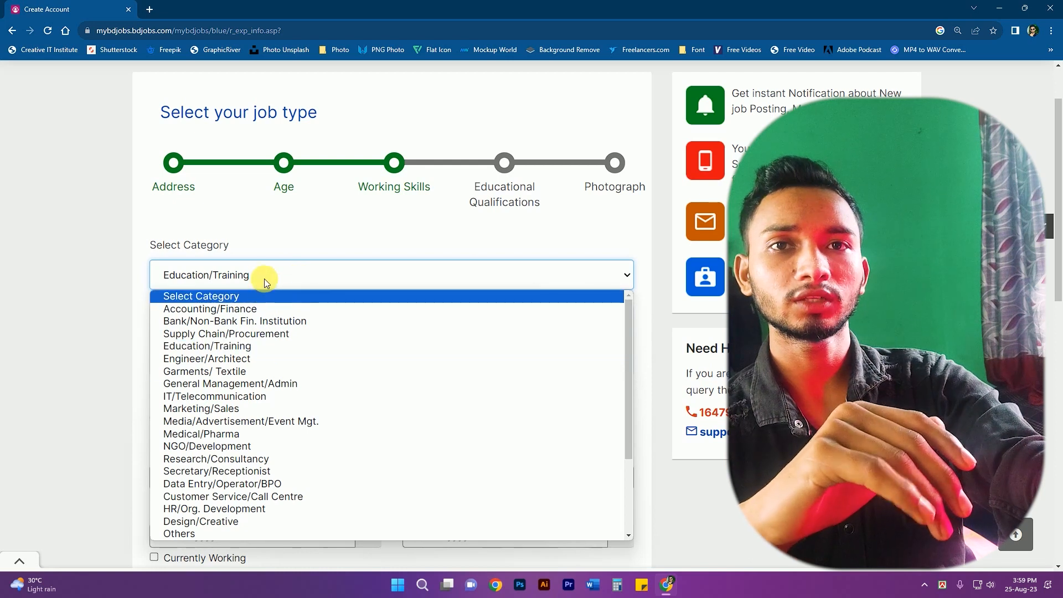
pyautogui.click(264, 278)
pyautogui.scroll(-1, 289, 344)
pyautogui.click(269, 281)
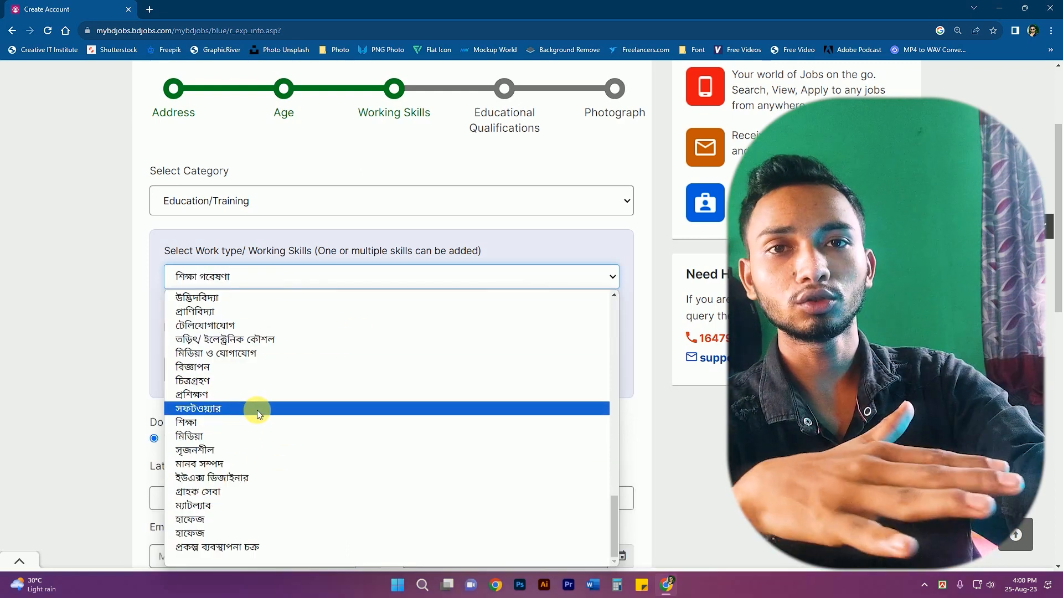
pyautogui.click(204, 409)
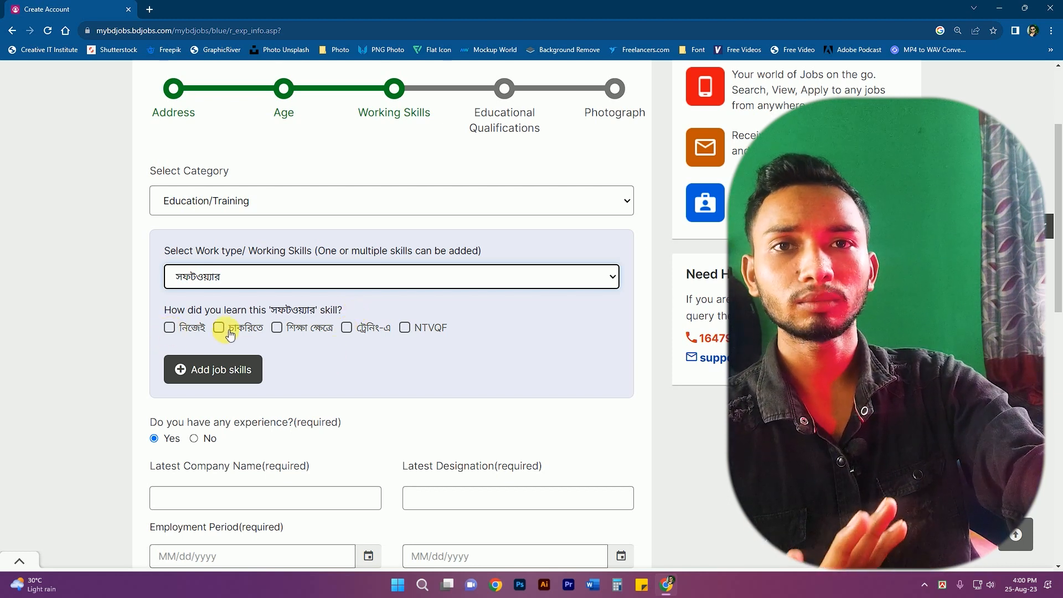
# - Mark the skill as learned through training, answer No to work experience, and continue
pyautogui.click(347, 328)
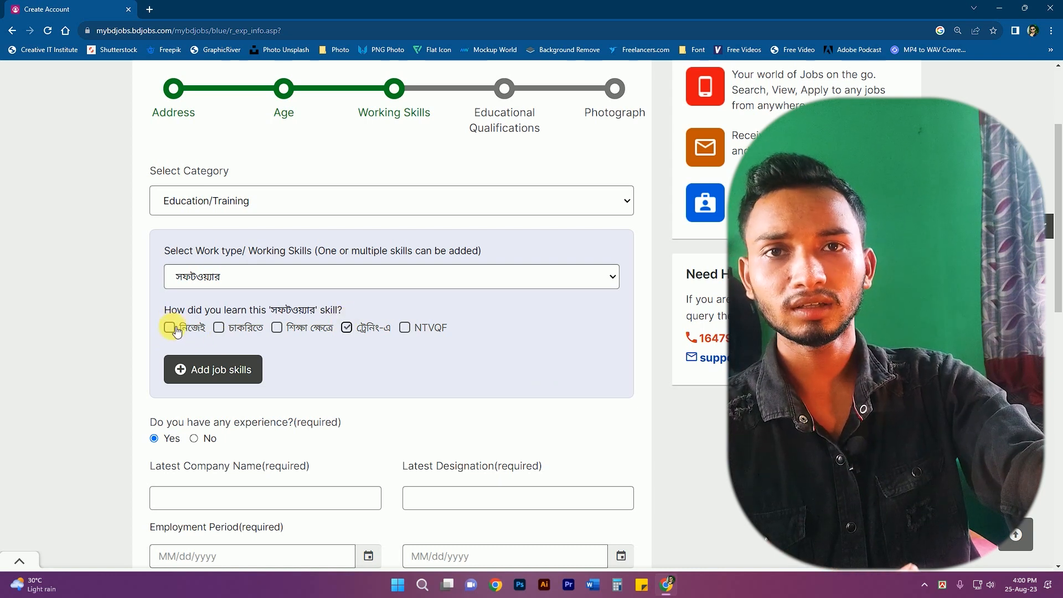
pyautogui.scroll(-1, 298, 390)
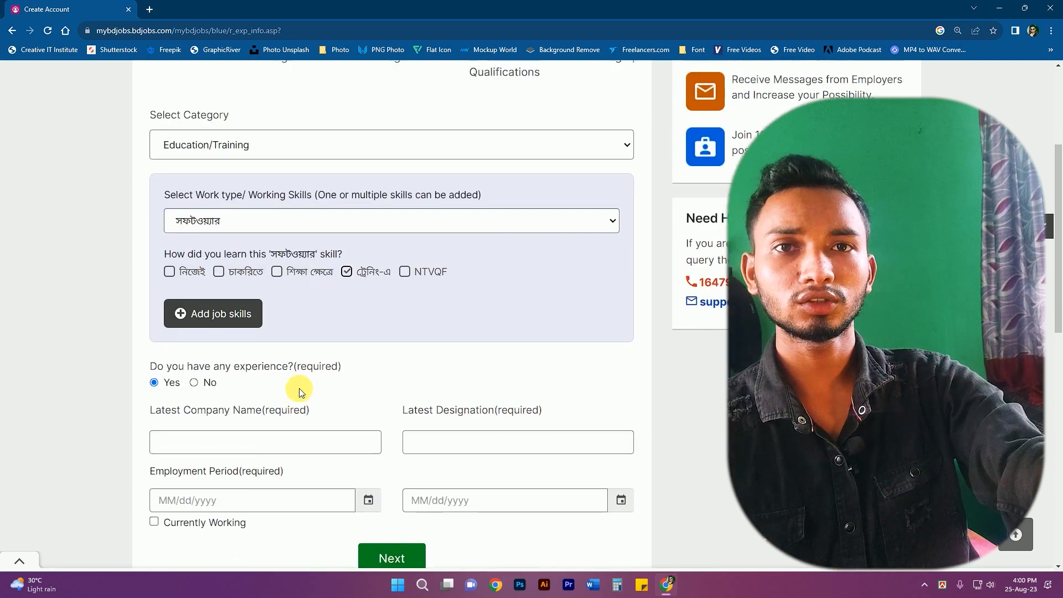
pyautogui.scroll(1, 277, 349)
pyautogui.scroll(-3, 366, 375)
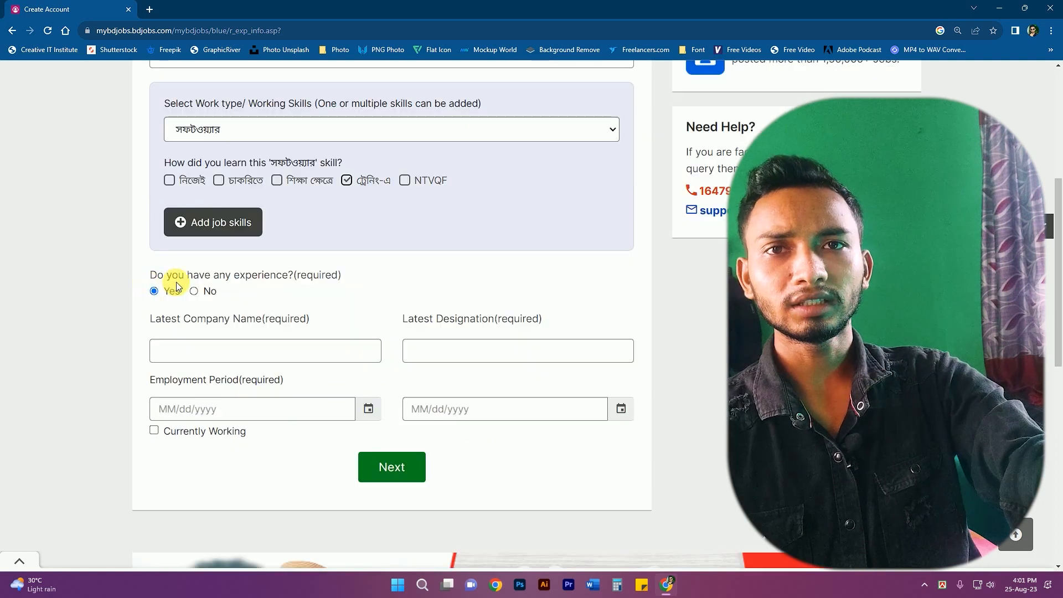
pyautogui.scroll(-1, 380, 332)
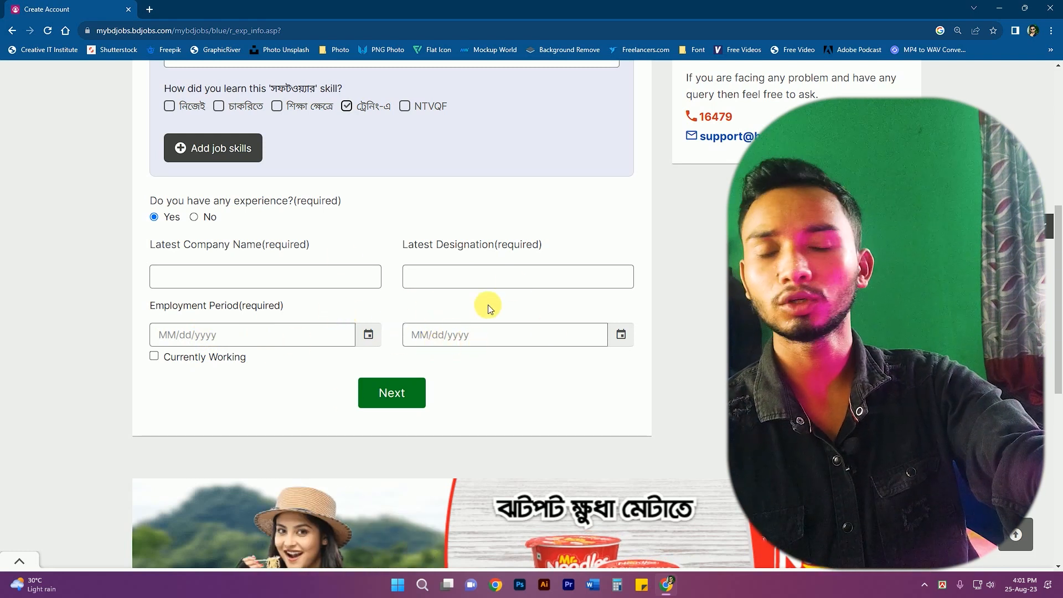
pyautogui.click(370, 288)
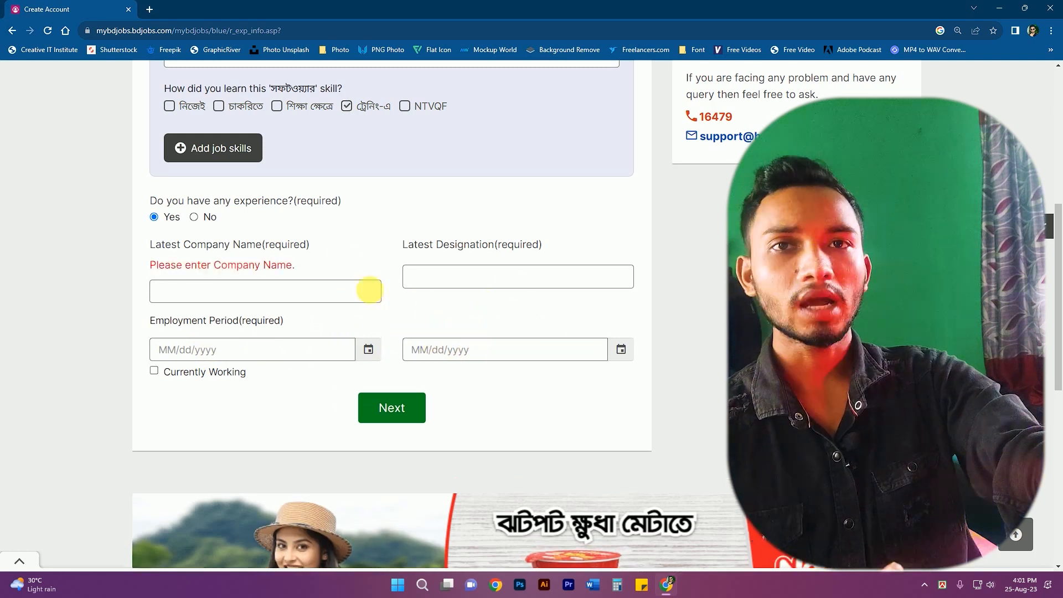
pyautogui.click(206, 220)
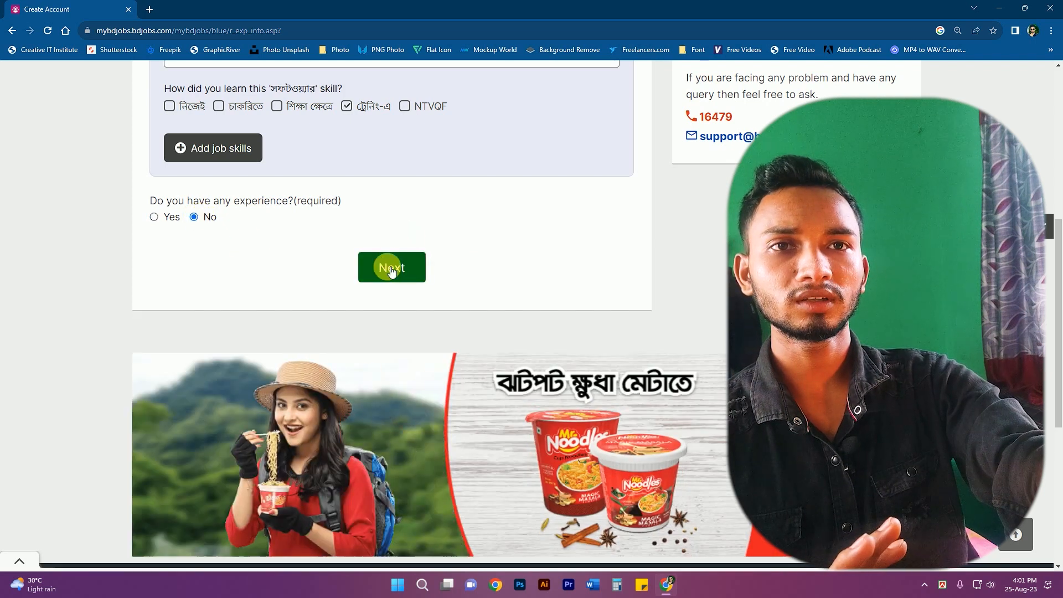
pyautogui.click(391, 268)
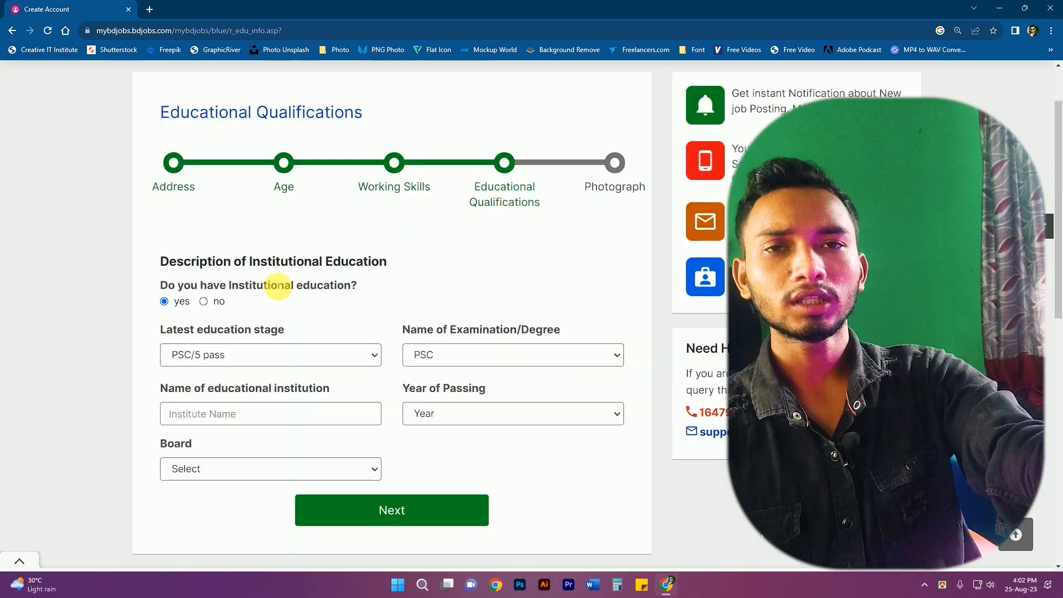
# - Enter Secondary level, SSC exam and Gazipur Shaheen Cadet Academy as the institution
pyautogui.scroll(-1, 278, 286)
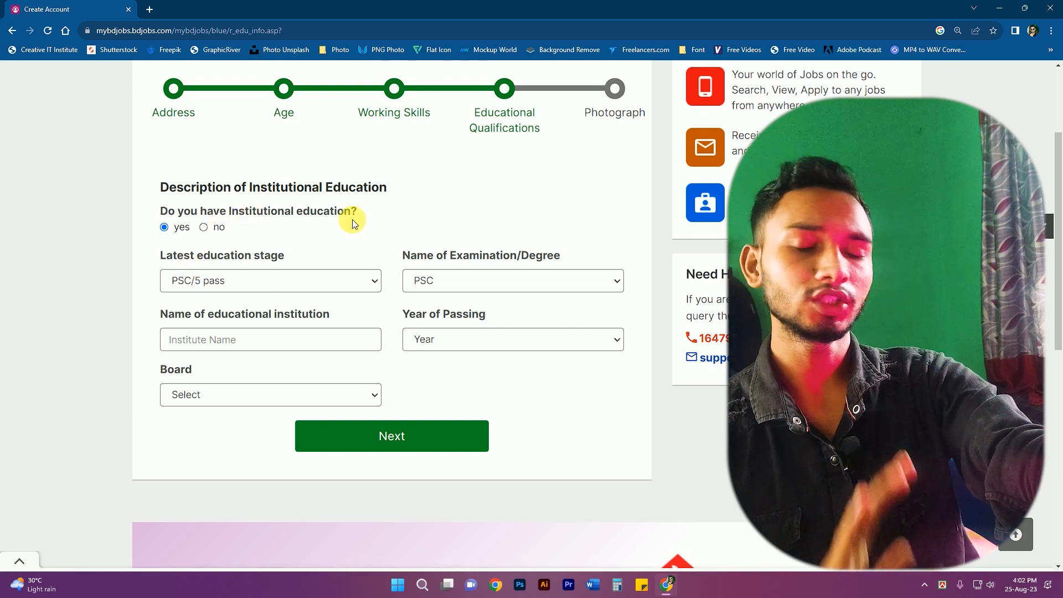
pyautogui.scroll(-1, 355, 223)
pyautogui.click(235, 209)
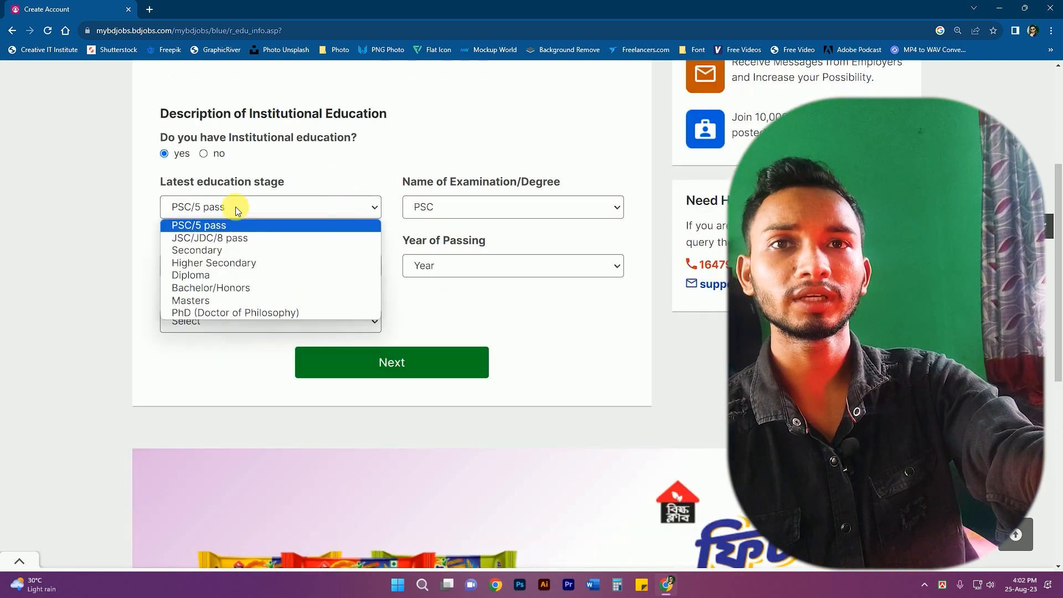
pyautogui.click(223, 251)
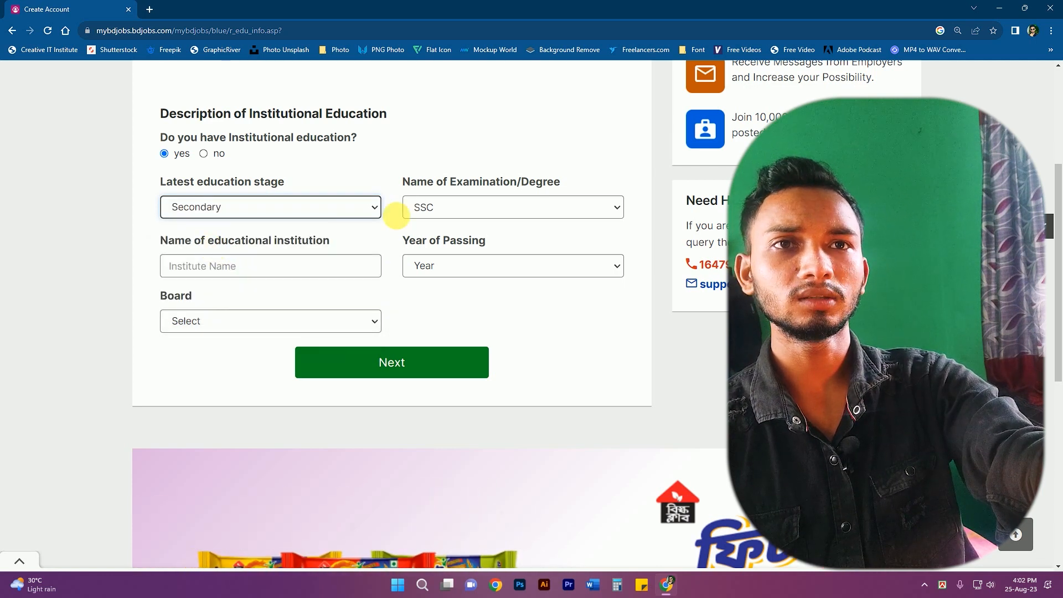
pyautogui.click(465, 209)
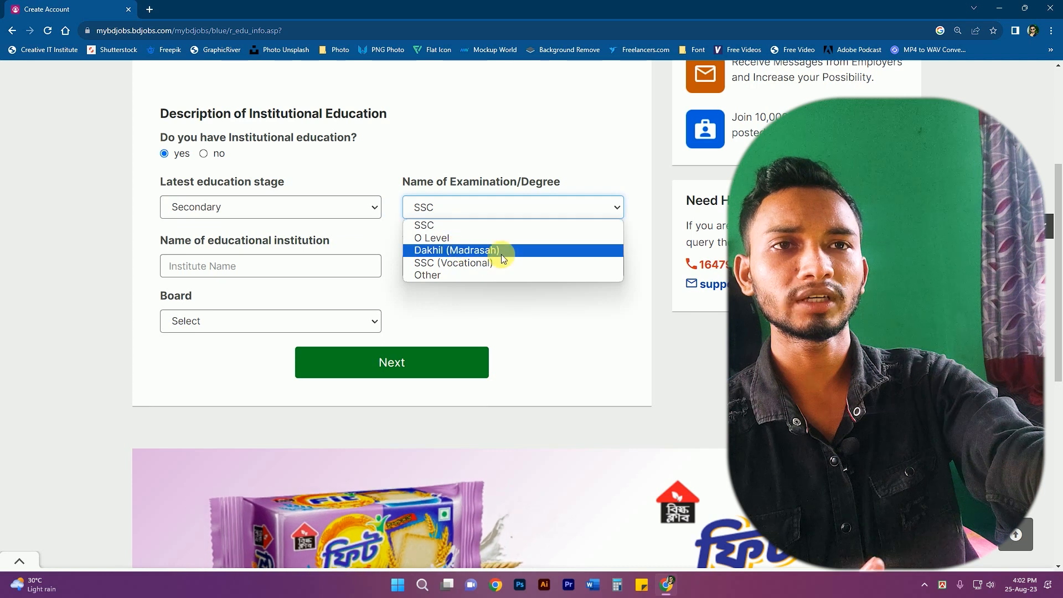
pyautogui.click(438, 229)
pyautogui.click(203, 268)
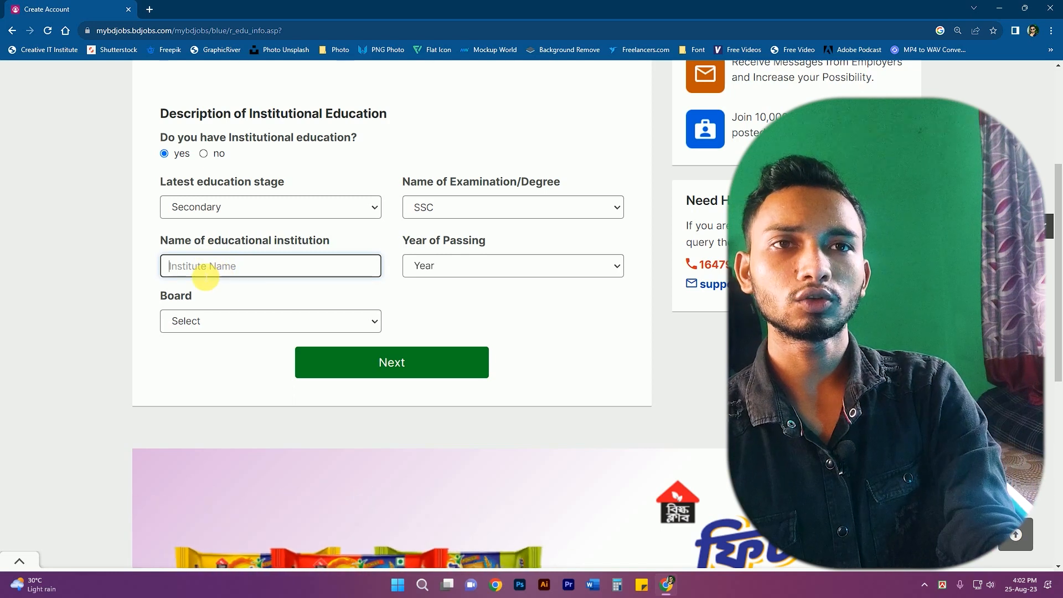
pyautogui.write('Gazipur Shaheen Cadet Academy , Gazipur')
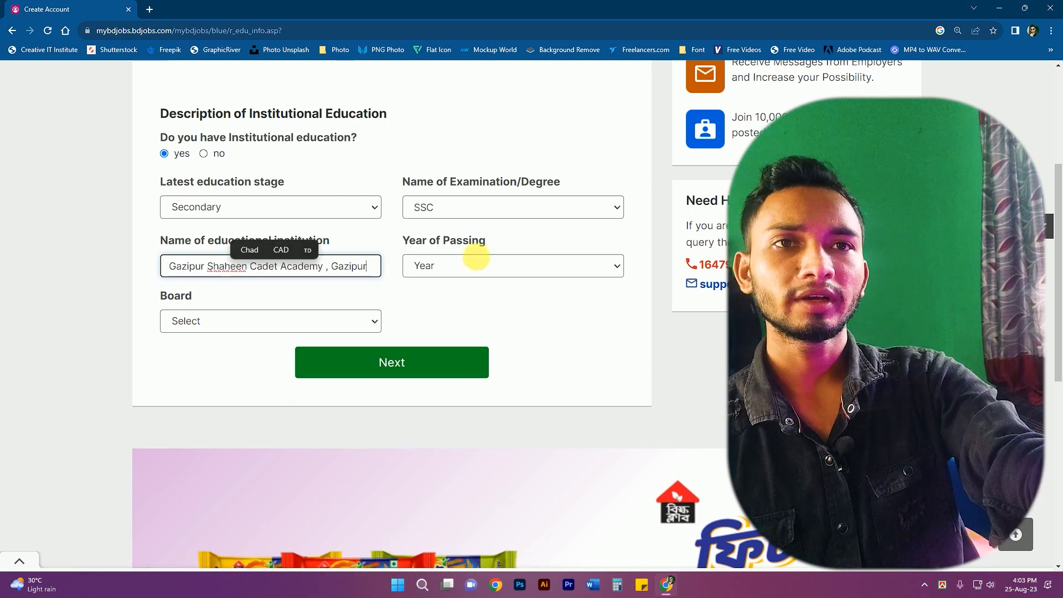
# - Set passing year 2016 and Dhaka board, then continue to the photo step
pyautogui.click(458, 265)
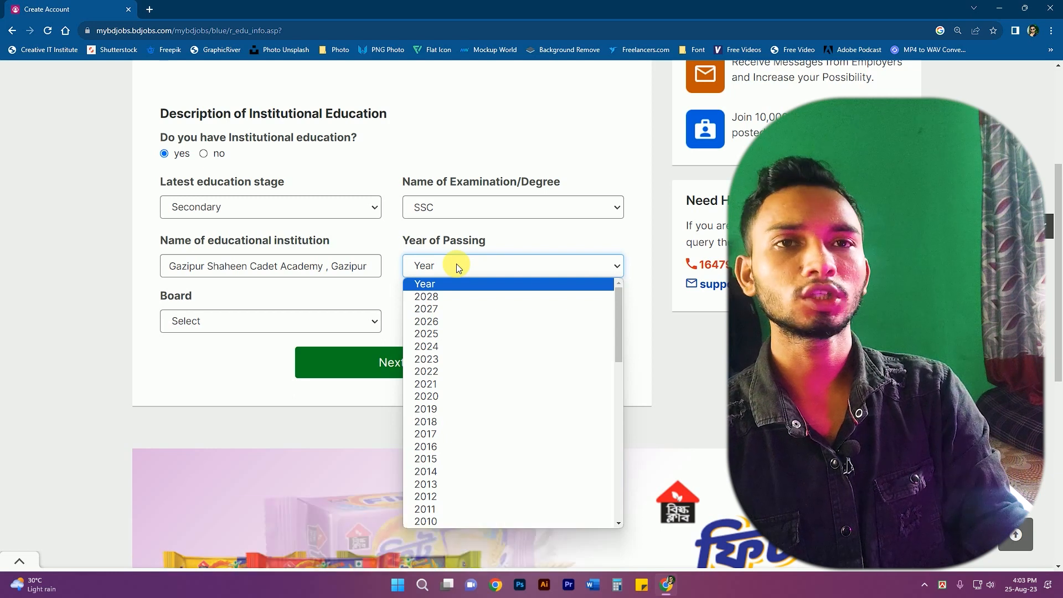
pyautogui.click(426, 447)
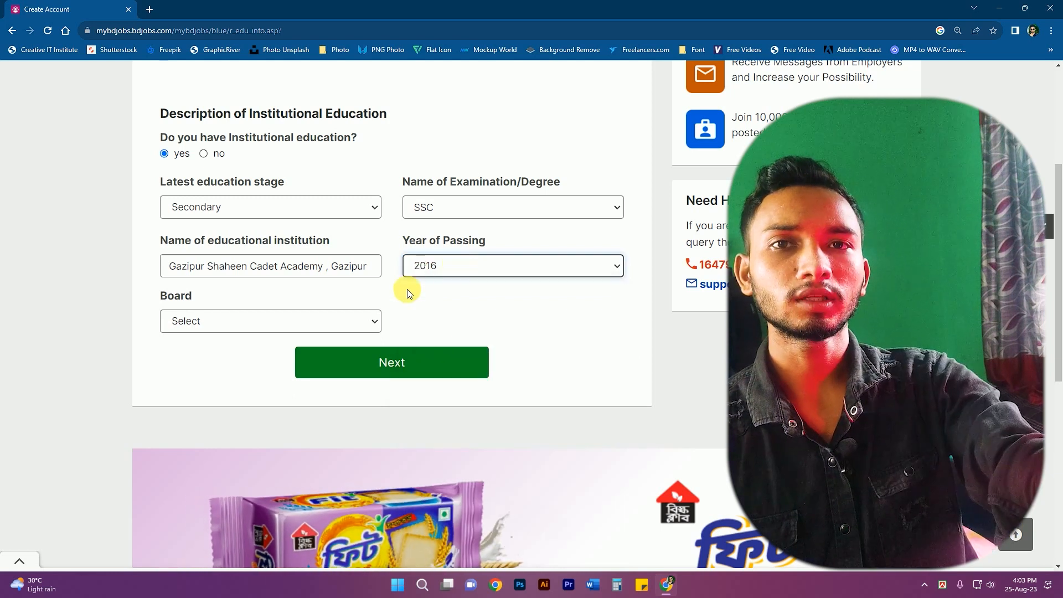
pyautogui.click(227, 322)
pyautogui.press('d')
pyautogui.press('Return')
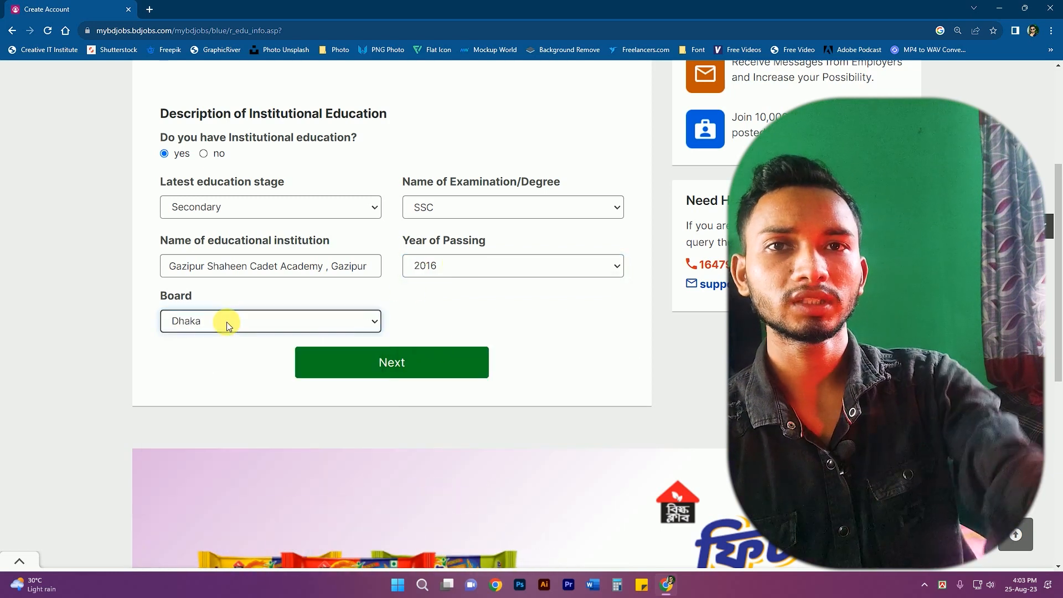
pyautogui.click(424, 363)
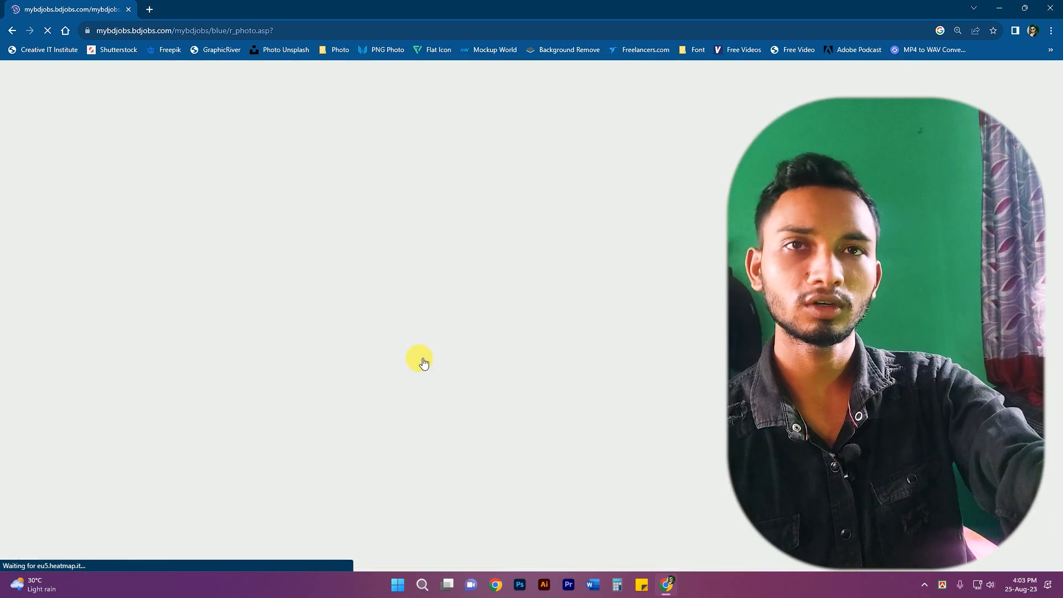
# - Upload and crop the photo file 300 as the profile picture to finish sign-up
pyautogui.scroll(-1, 473, 364)
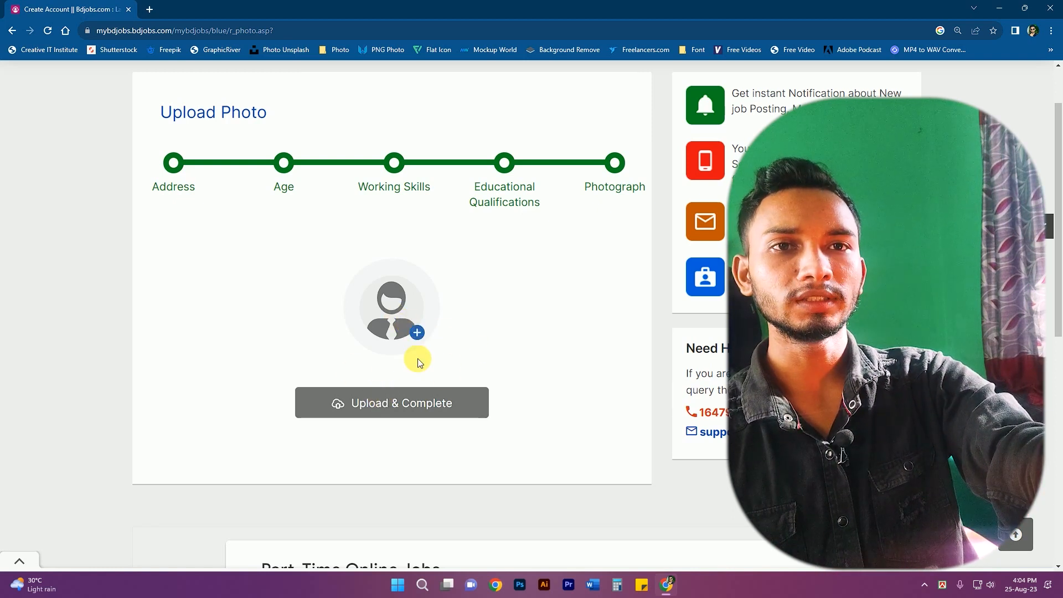
pyautogui.click(397, 402)
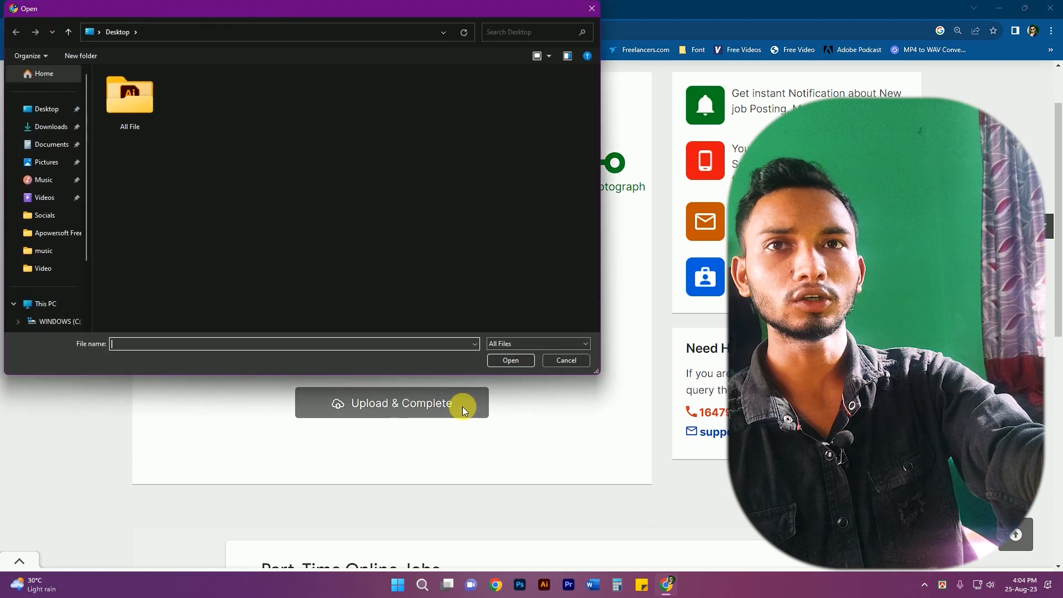
pyautogui.click(52, 129)
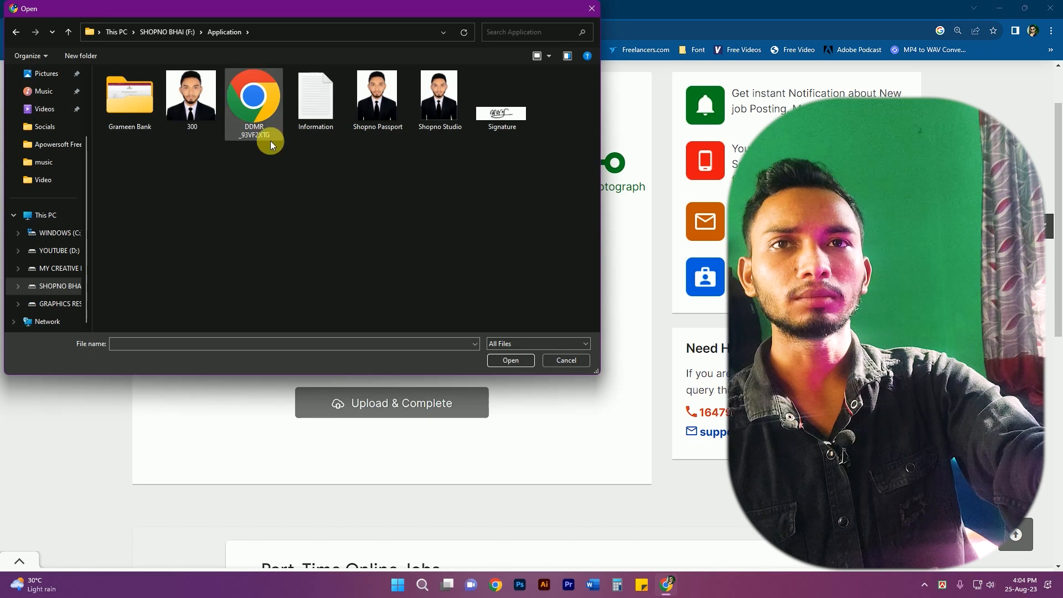
pyautogui.click(197, 114)
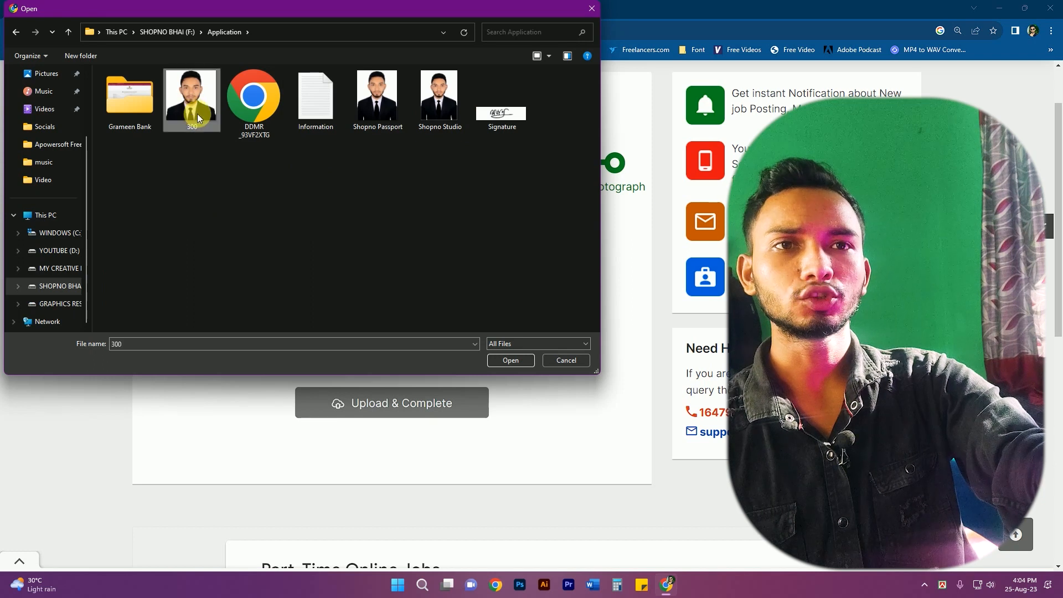
pyautogui.click(503, 361)
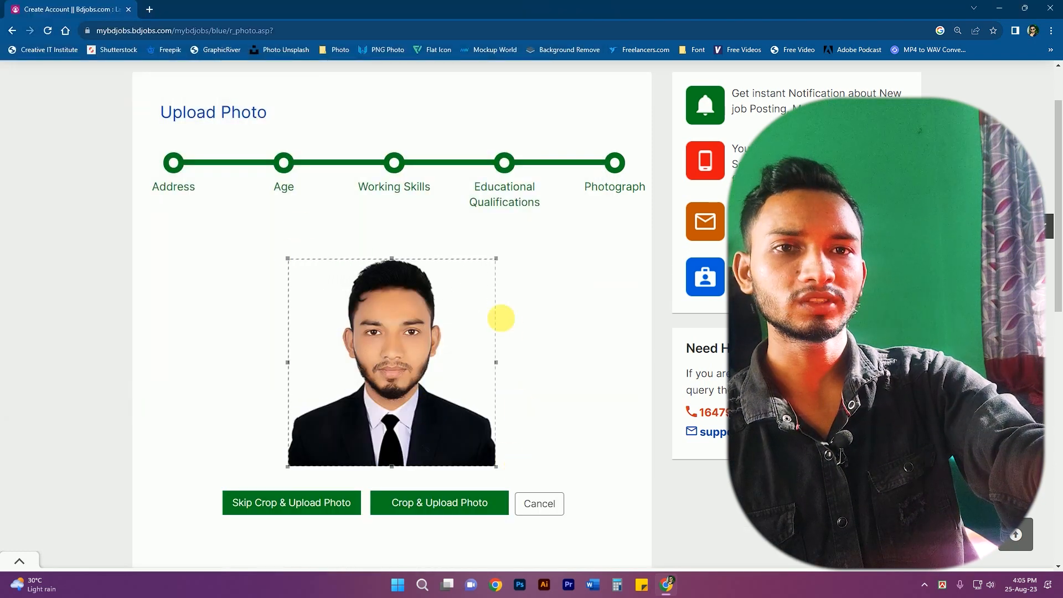
pyautogui.scroll(-1, 440, 450)
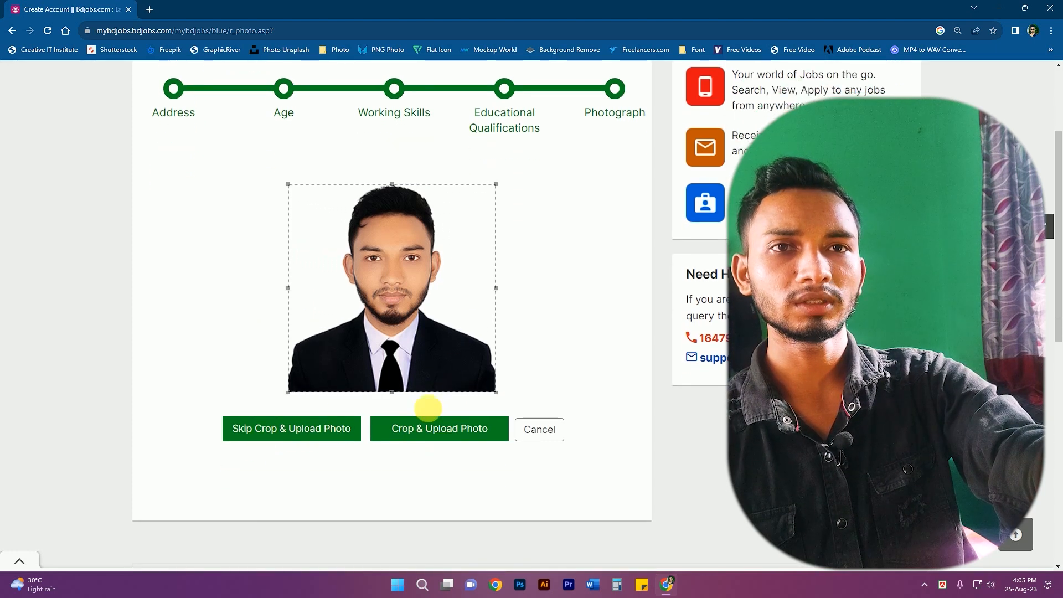
pyautogui.click(460, 426)
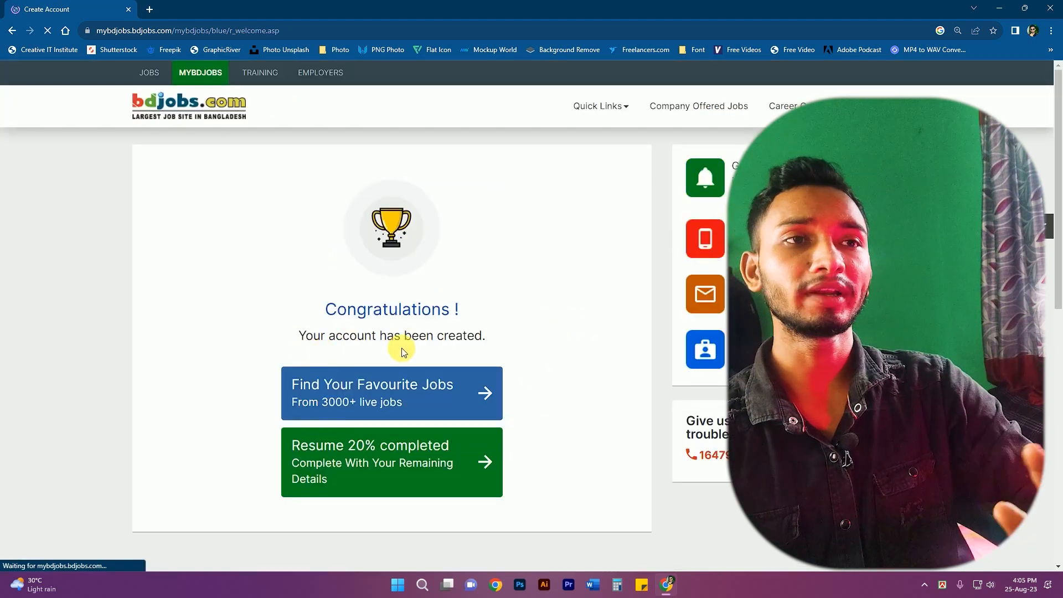
# - Hide the ad banner and follow the 'Resume 20% completed' button to edit the profile
pyautogui.click(20, 475)
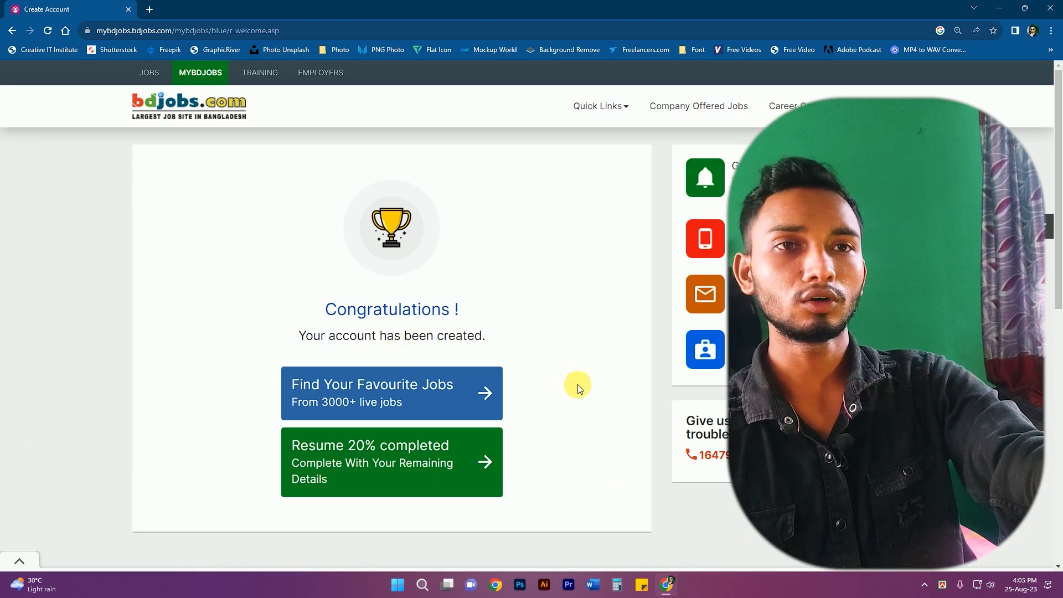
pyautogui.scroll(-1, 608, 357)
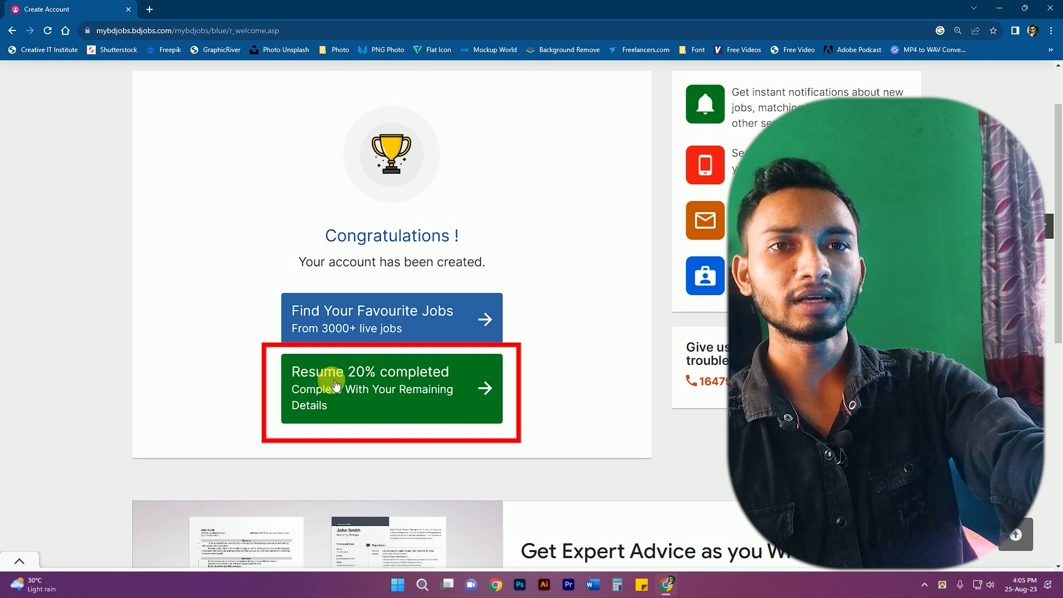
pyautogui.click(372, 381)
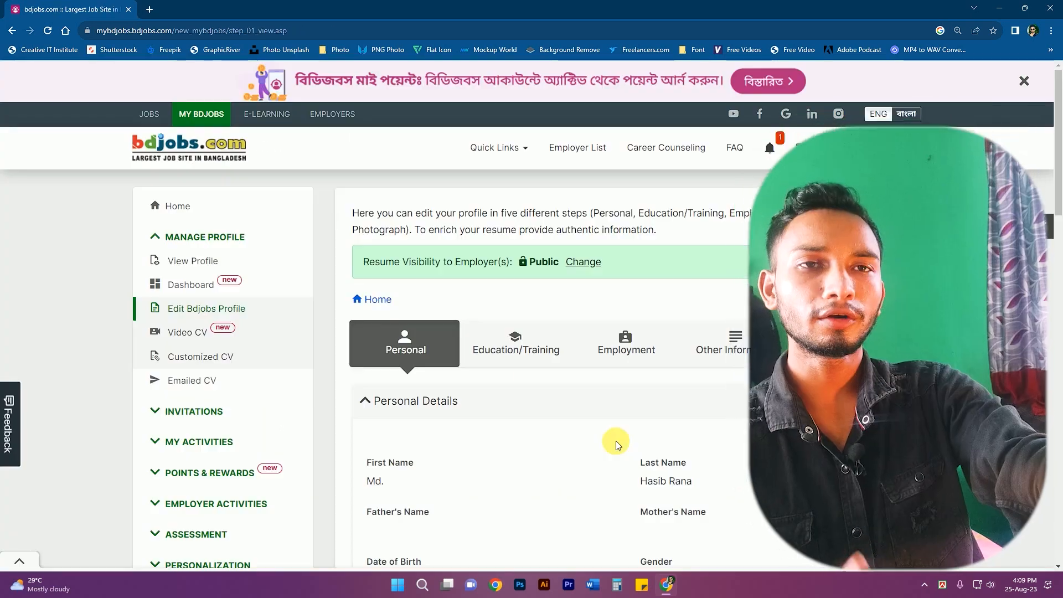
# - Edit Personal Details and enter the father's and mother's names
pyautogui.scroll(-1, 617, 438)
pyautogui.scroll(-1, 618, 433)
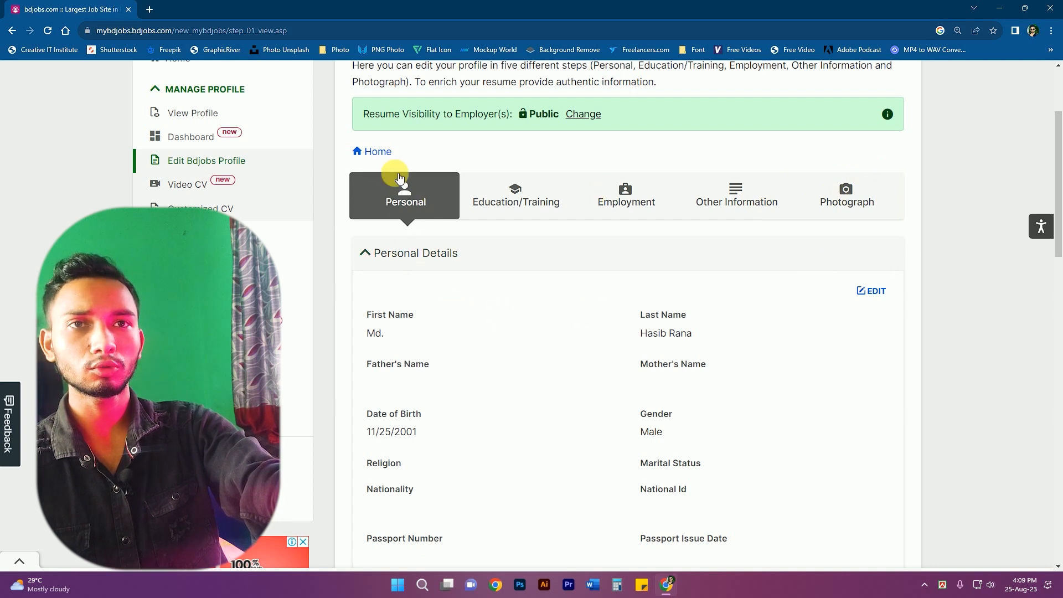
pyautogui.scroll(-1, 859, 315)
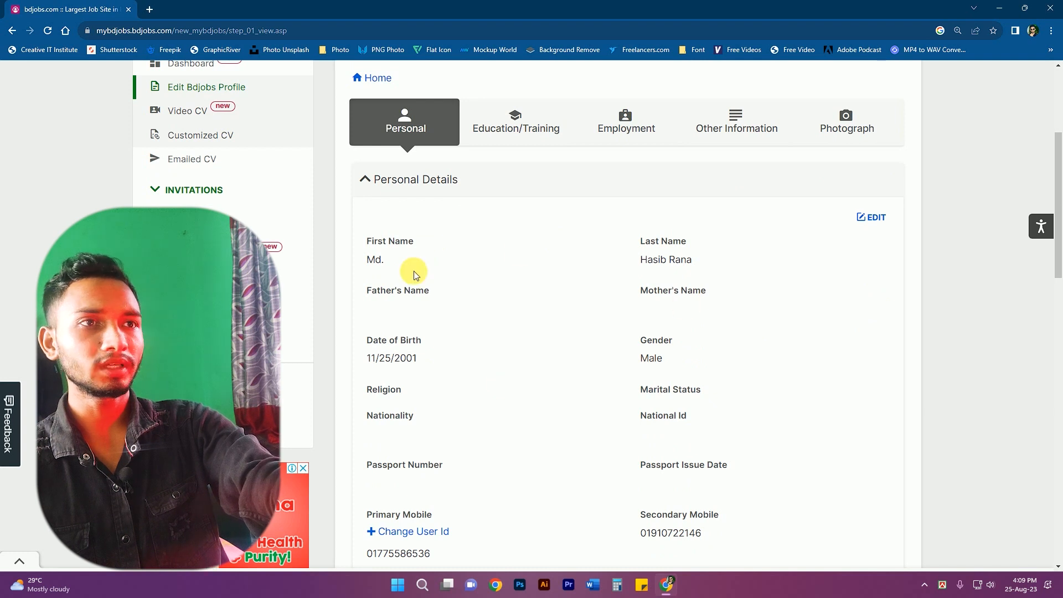
pyautogui.click(874, 217)
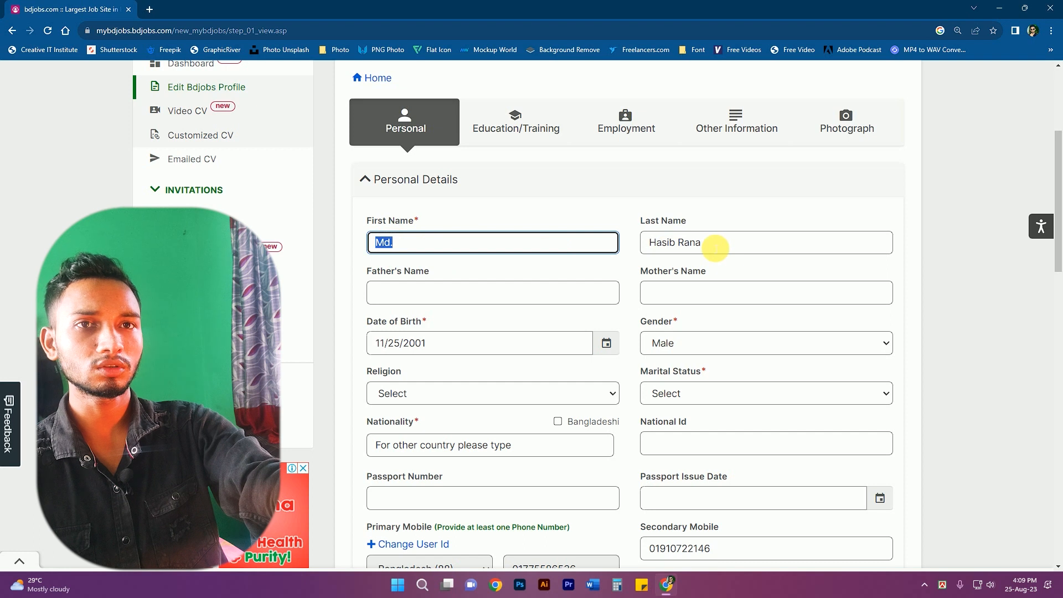
pyautogui.click(424, 298)
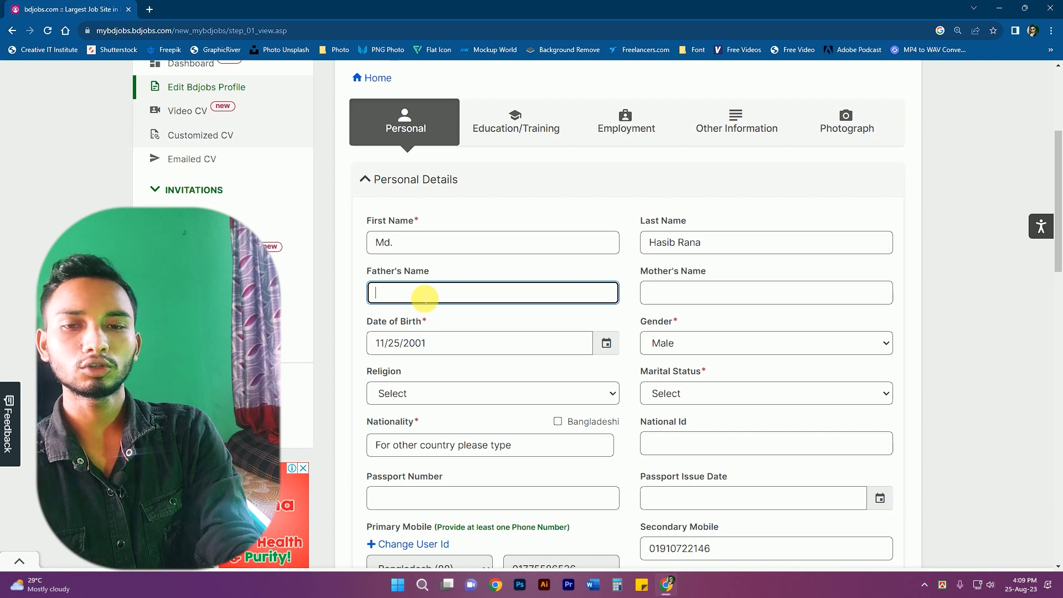
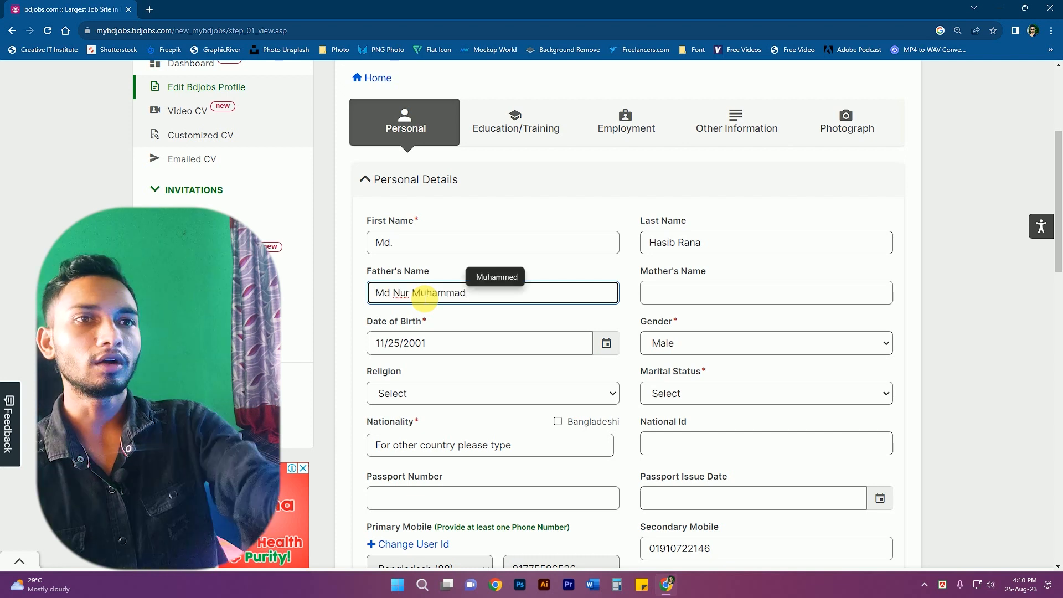
pyautogui.click(702, 293)
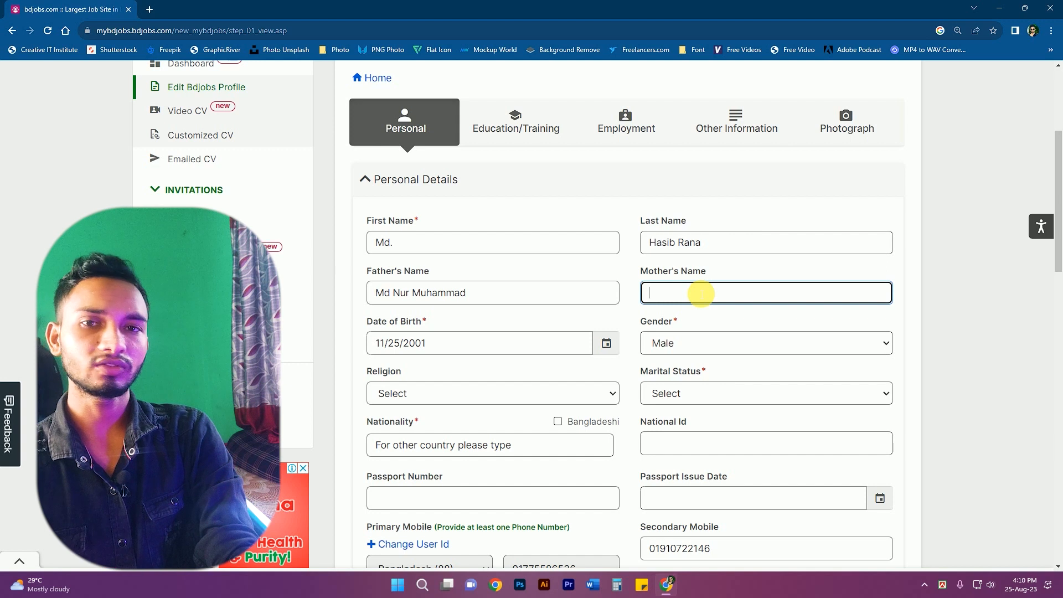
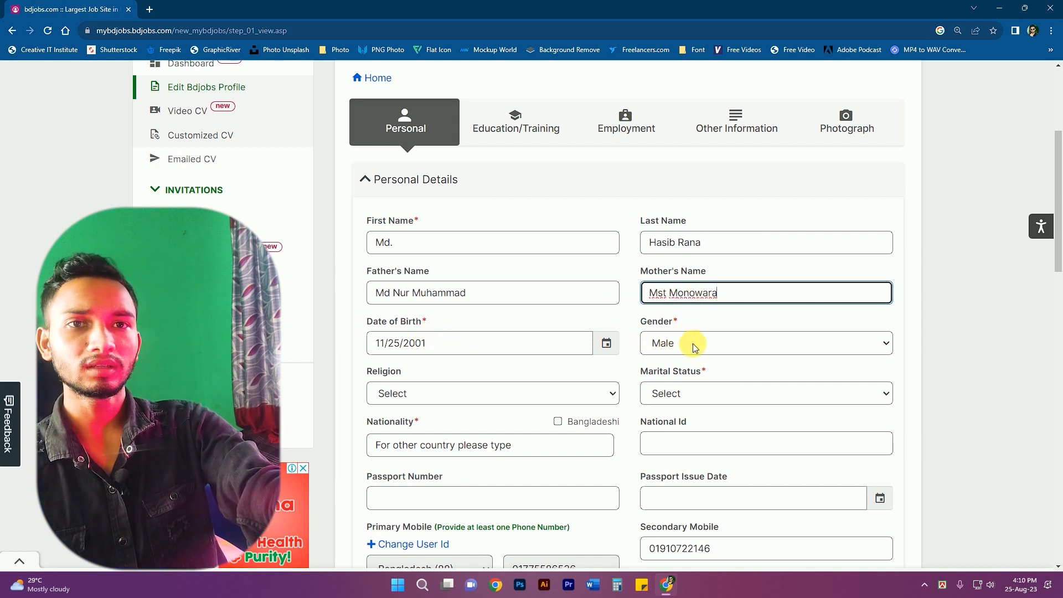
# - Set religion to Islam, marital status Single and nationality Bangladeshi
pyautogui.click(402, 394)
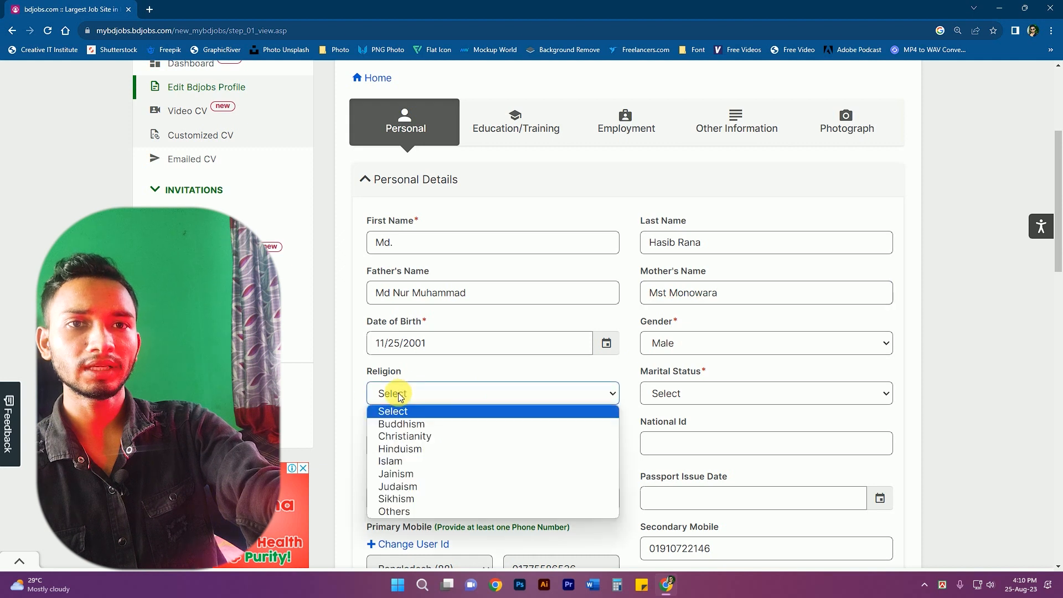
pyautogui.click(422, 465)
pyautogui.click(680, 391)
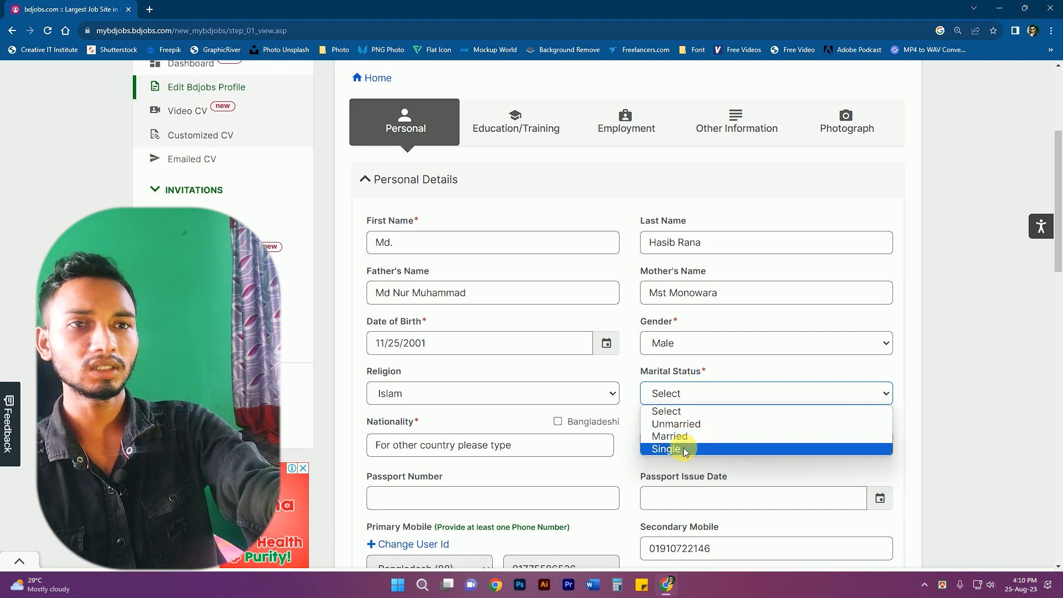
pyautogui.click(685, 451)
pyautogui.scroll(-1, 416, 373)
pyautogui.click(558, 349)
pyautogui.click(699, 372)
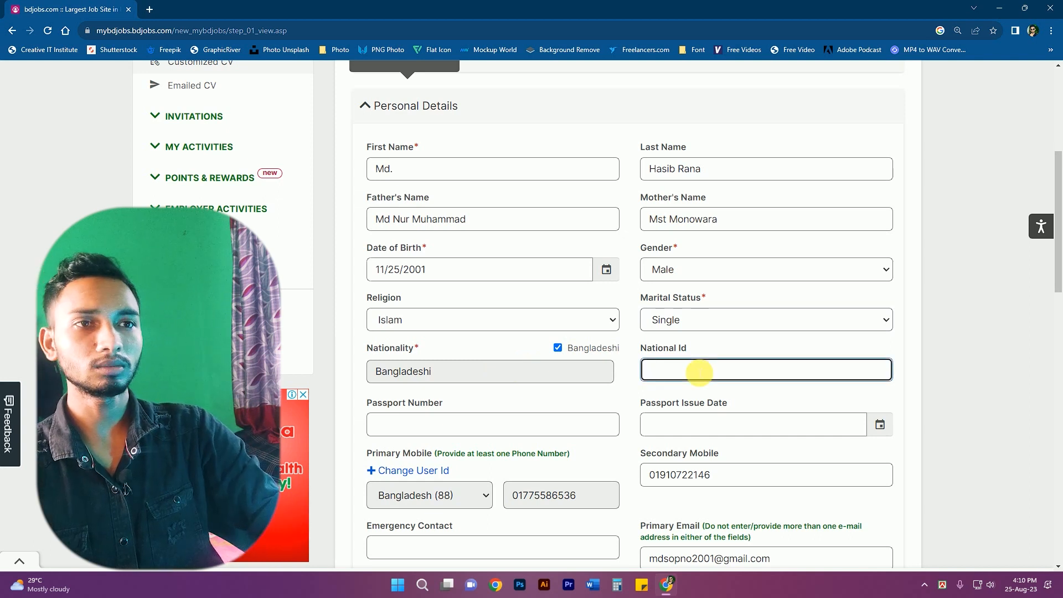
# - Paste the national ID and the emergency contact number into the personal details
pyautogui.hotkey('ctrl', 'v')
pyautogui.scroll(-3, 699, 372)
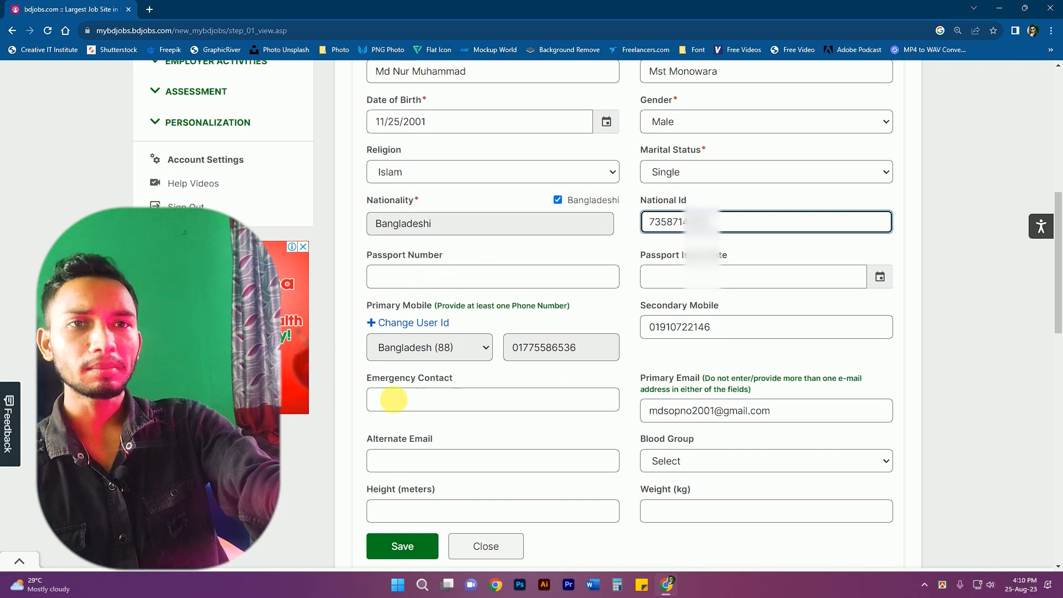
pyautogui.click(452, 406)
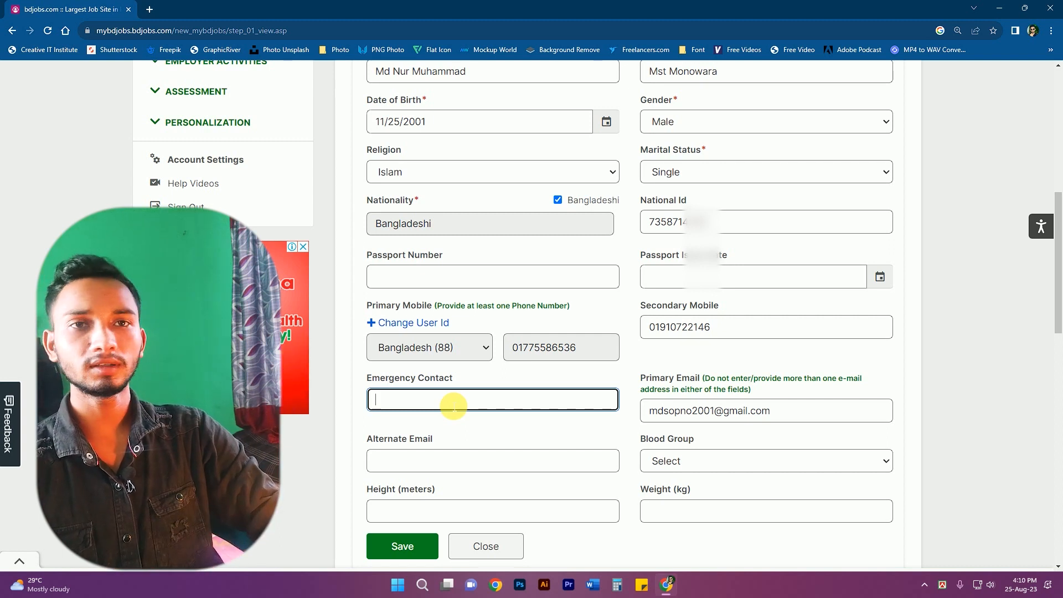
pyautogui.hotkey('ctrl', 'v')
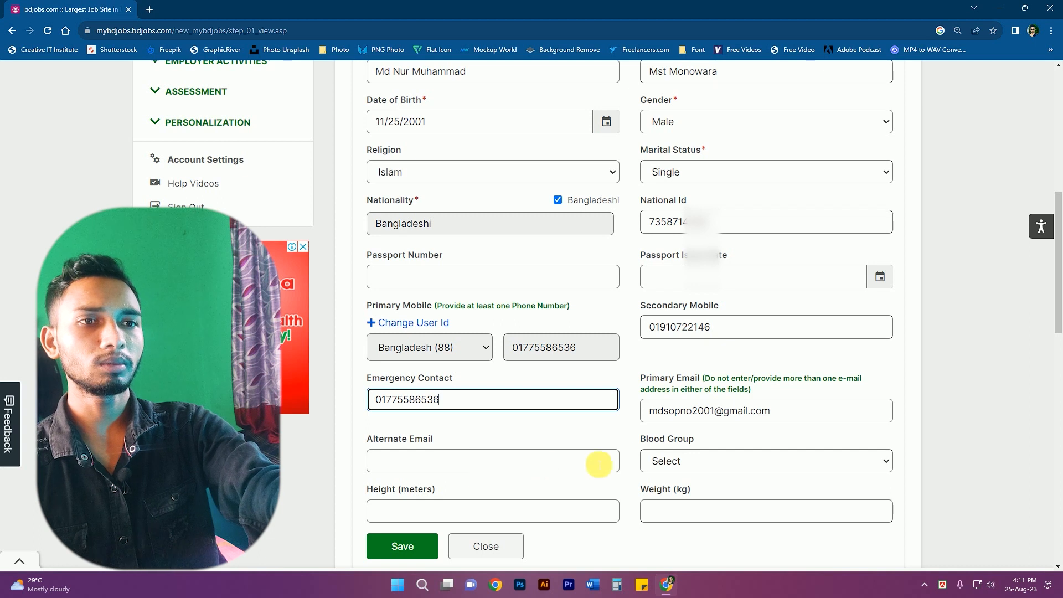
# - Set blood group to AB(-ve), then start a new browser tab for the height
pyautogui.click(686, 460)
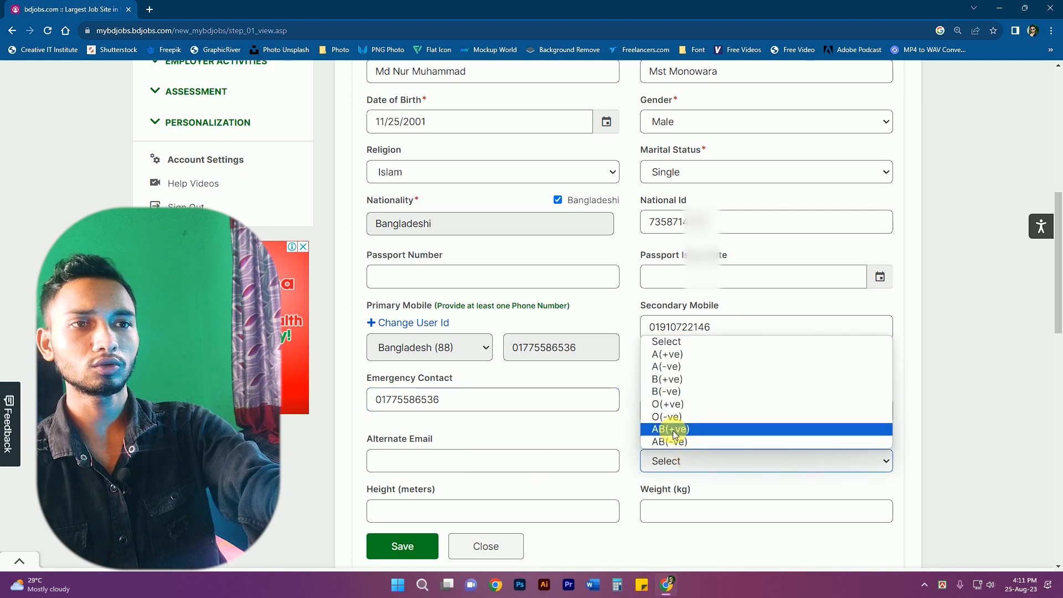
pyautogui.click(723, 442)
pyautogui.scroll(-3, 384, 378)
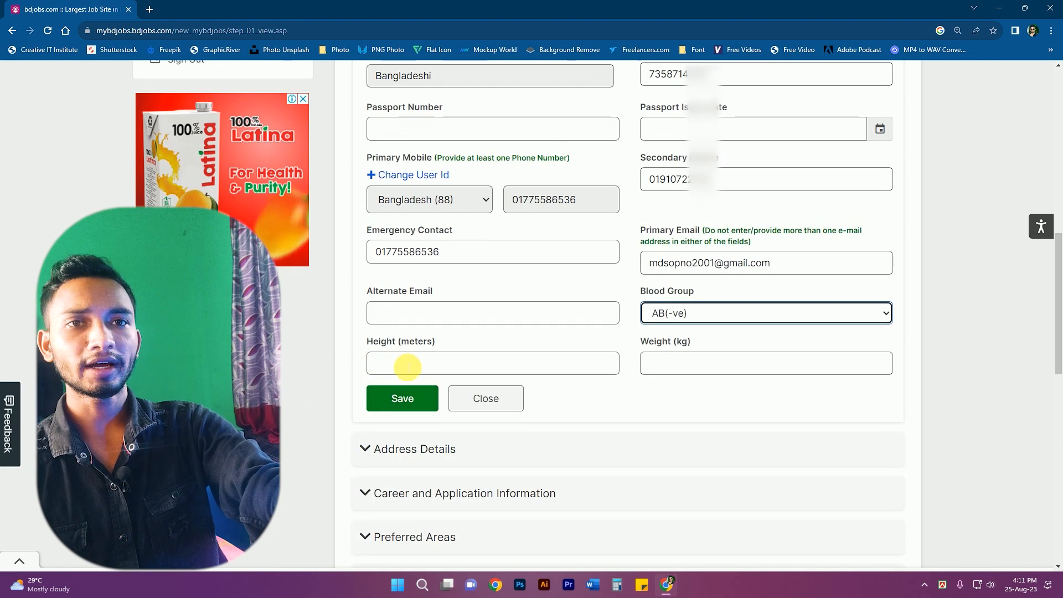
pyautogui.click(406, 366)
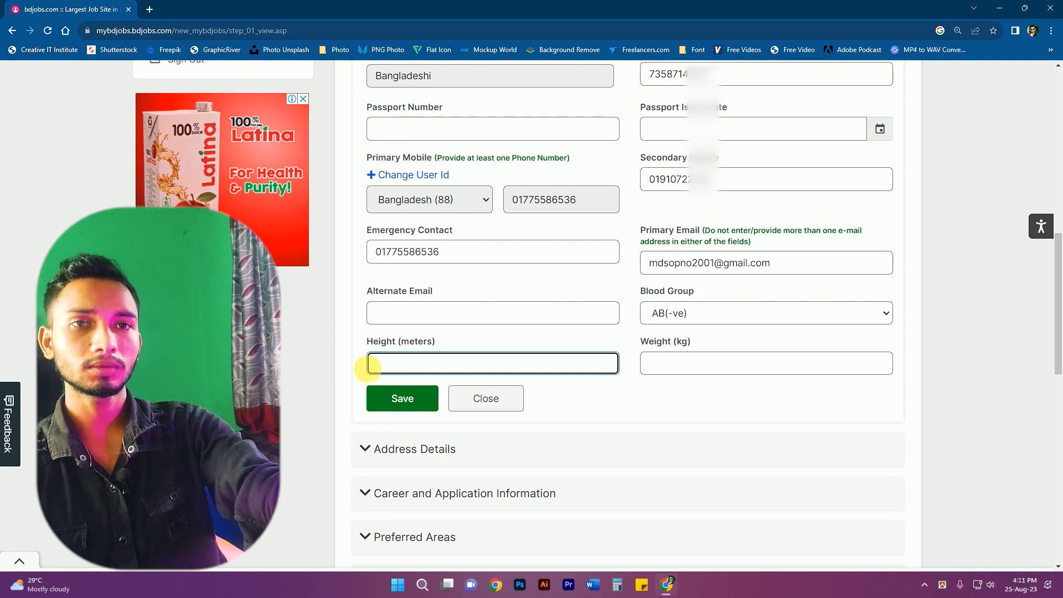
pyautogui.hotkey('ctrl', 't')
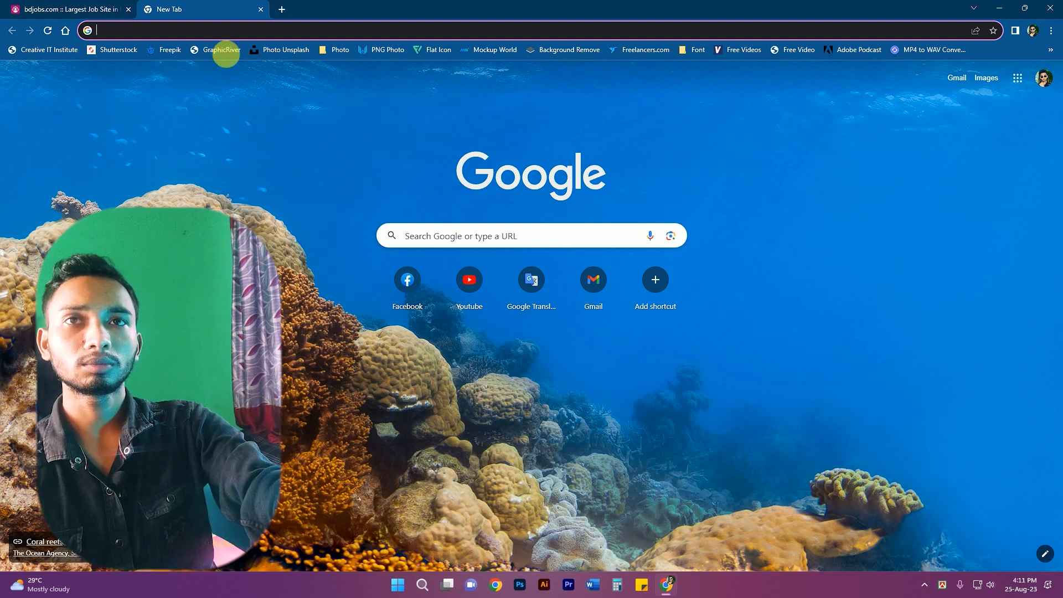
# - Use Google's feet-to-meters converter on 5.6 feet and select the 1.70688 meter result
pyautogui.write('Feet to ')
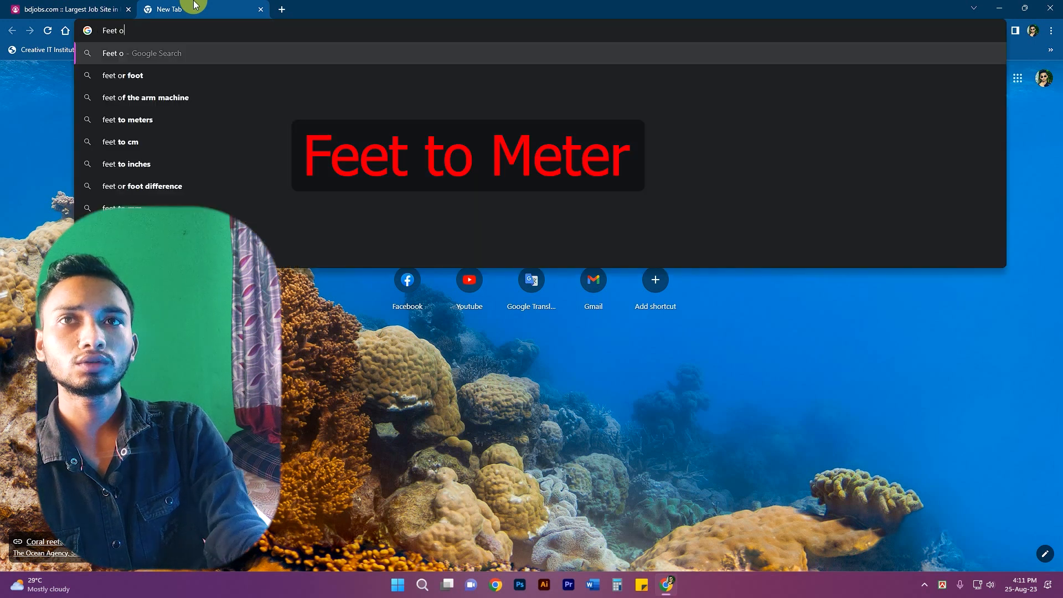
pyautogui.write('me')
pyautogui.press('Down')
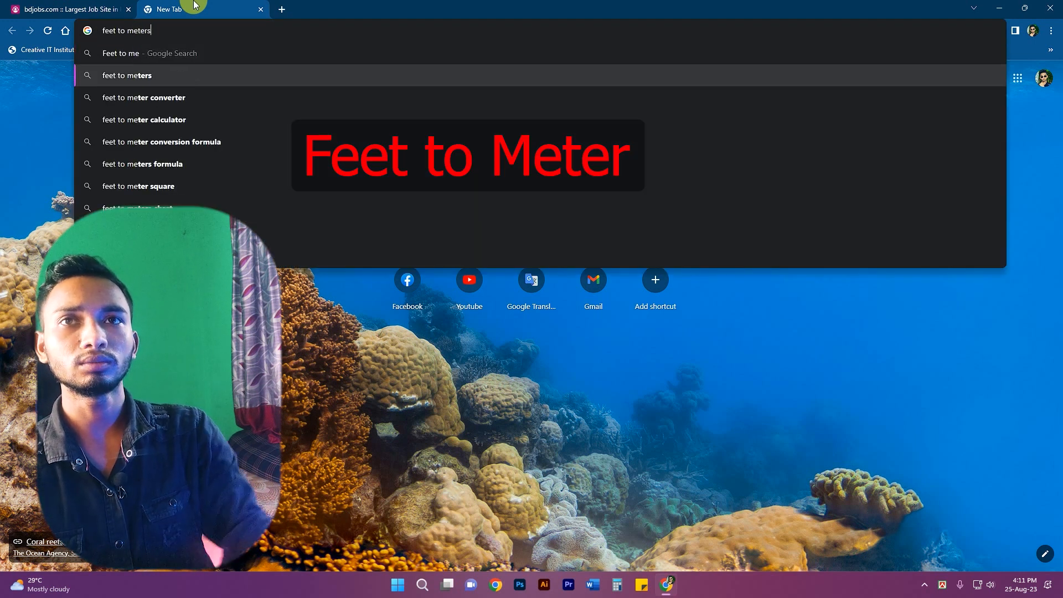
pyautogui.press('Return')
pyautogui.doubleClick(220, 223)
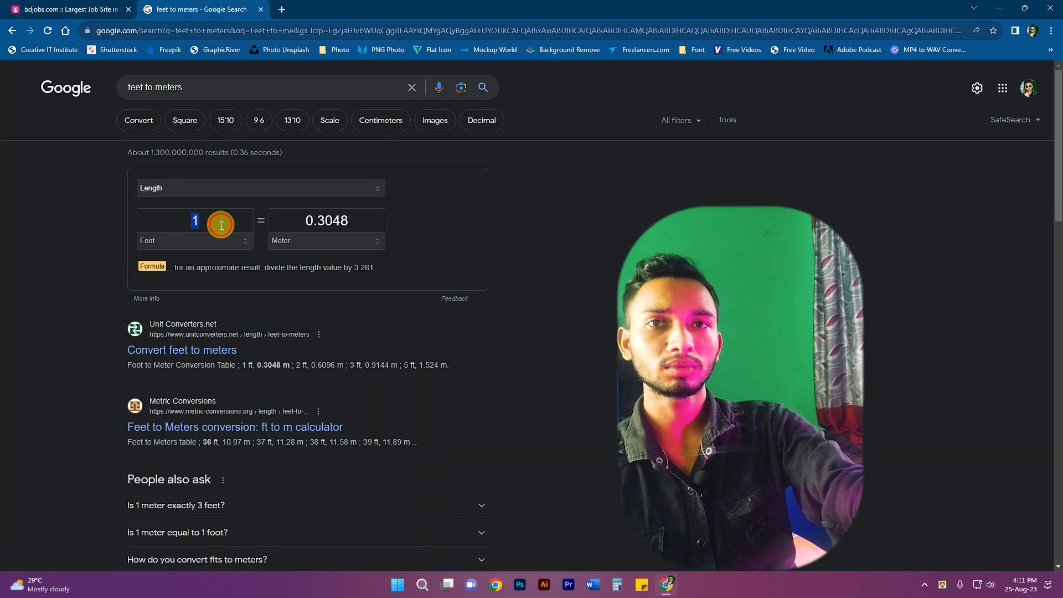
pyautogui.write('5')
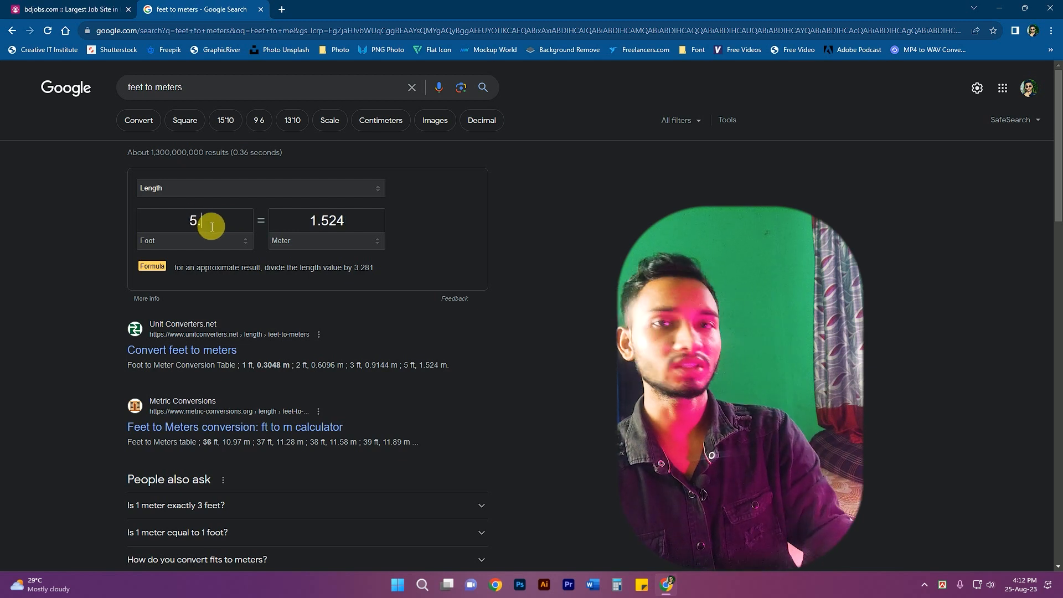
pyautogui.write('.6')
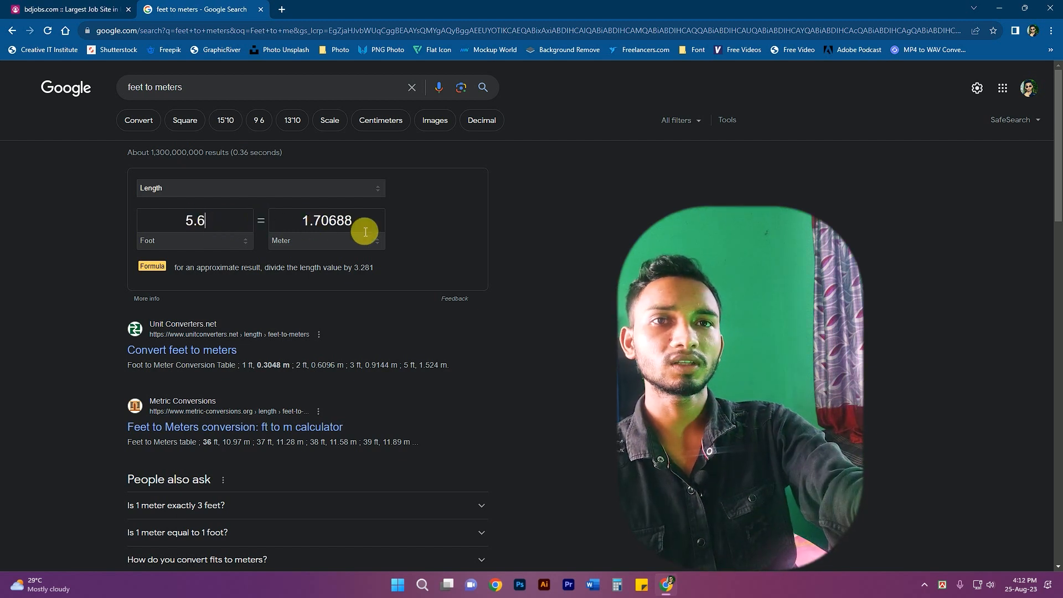
pyautogui.moveTo(354, 220); pyautogui.dragTo(285, 221)
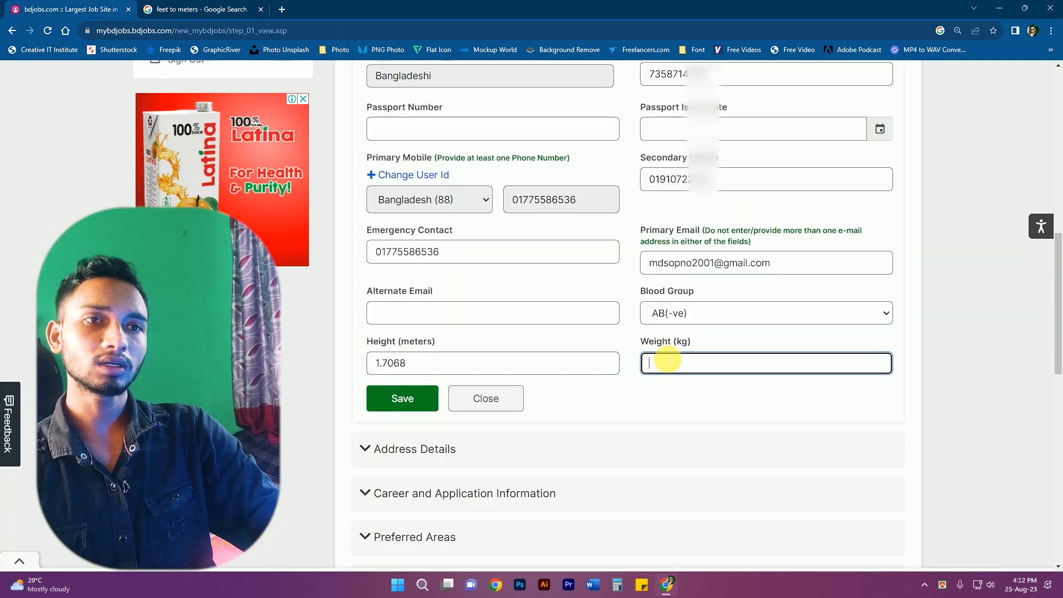
# - Enter weight 50 kg, save Personal Details with height 1.7068, and expand Address Details
pyautogui.write('50')
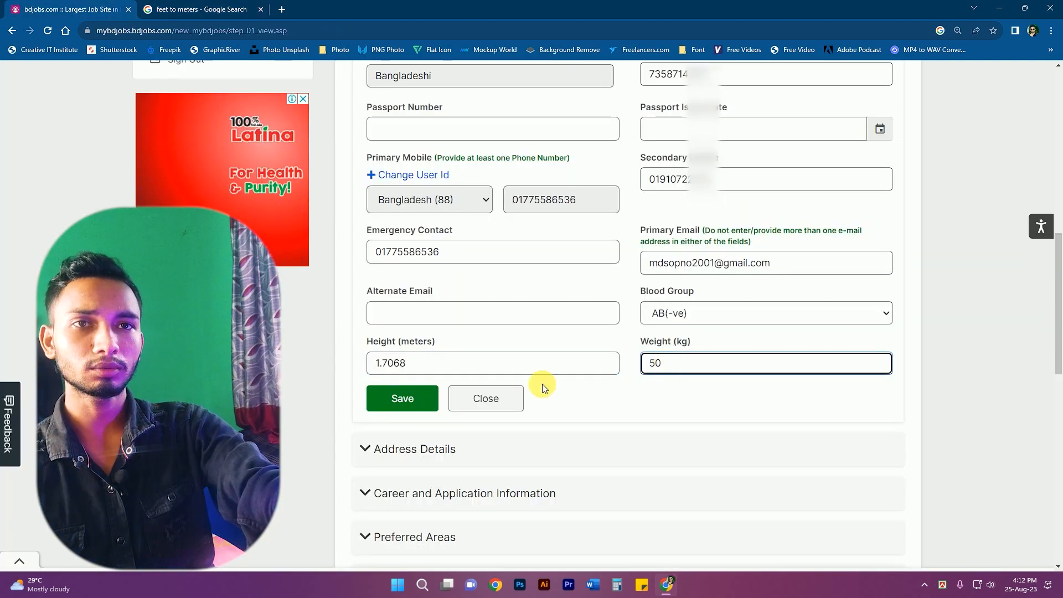
pyautogui.click(403, 399)
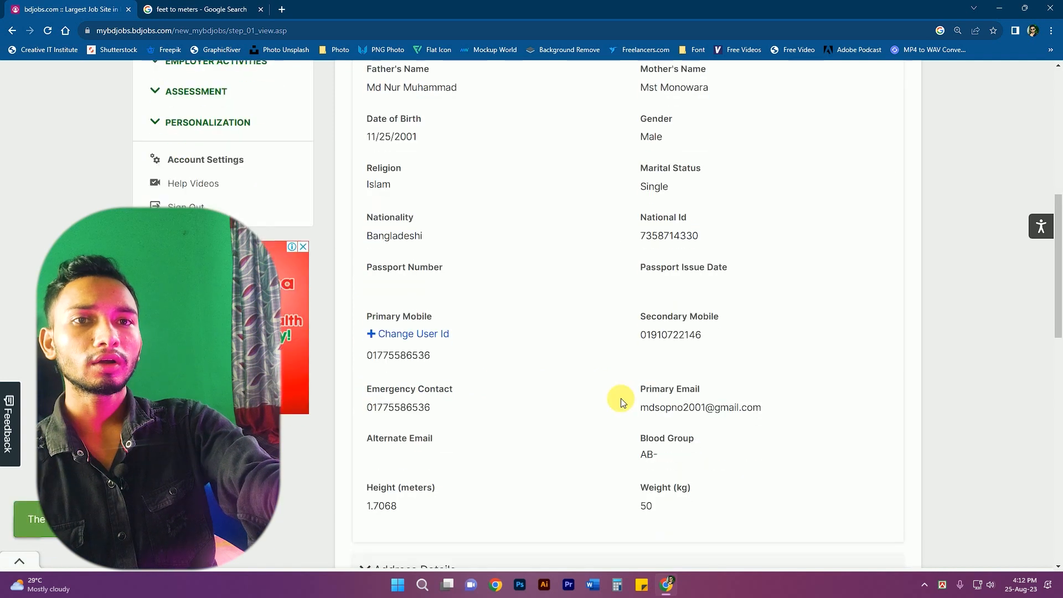
pyautogui.scroll(-4, 614, 399)
pyautogui.click(372, 347)
pyautogui.scroll(-8, 421, 352)
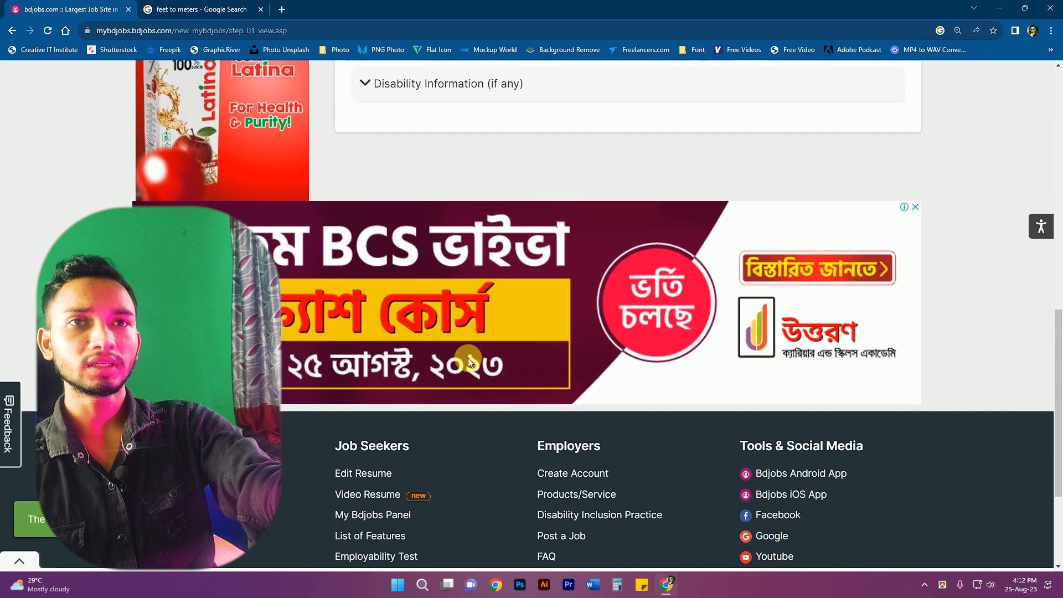
pyautogui.scroll(10, 467, 358)
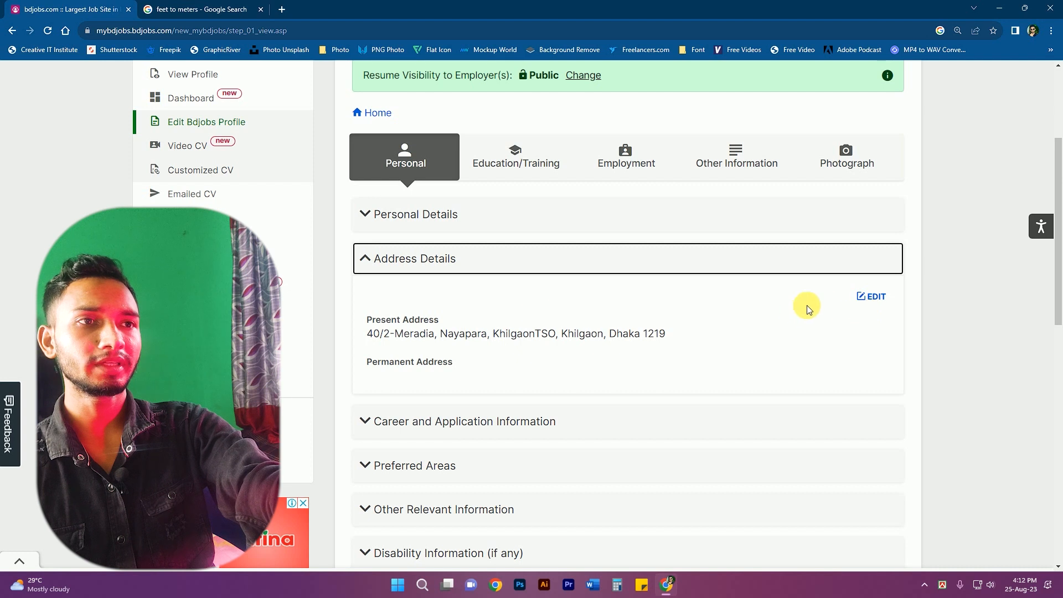
# - Edit Address Details, mark the permanent address 'Same as Present Address', and save
pyautogui.click(854, 296)
pyautogui.scroll(-1, 409, 240)
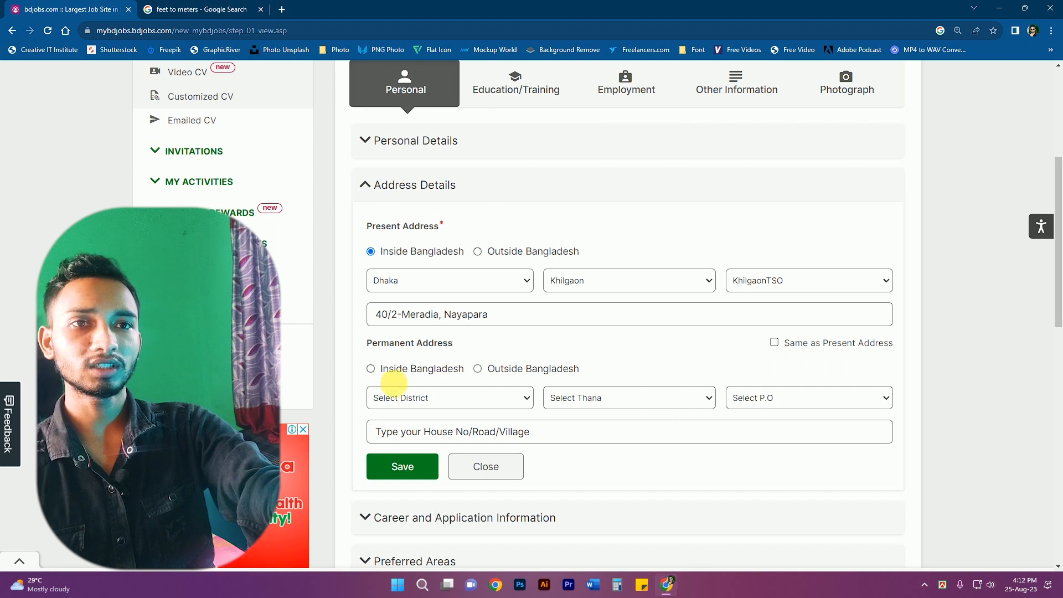
pyautogui.click(371, 369)
pyautogui.scroll(-1, 388, 370)
pyautogui.click(523, 324)
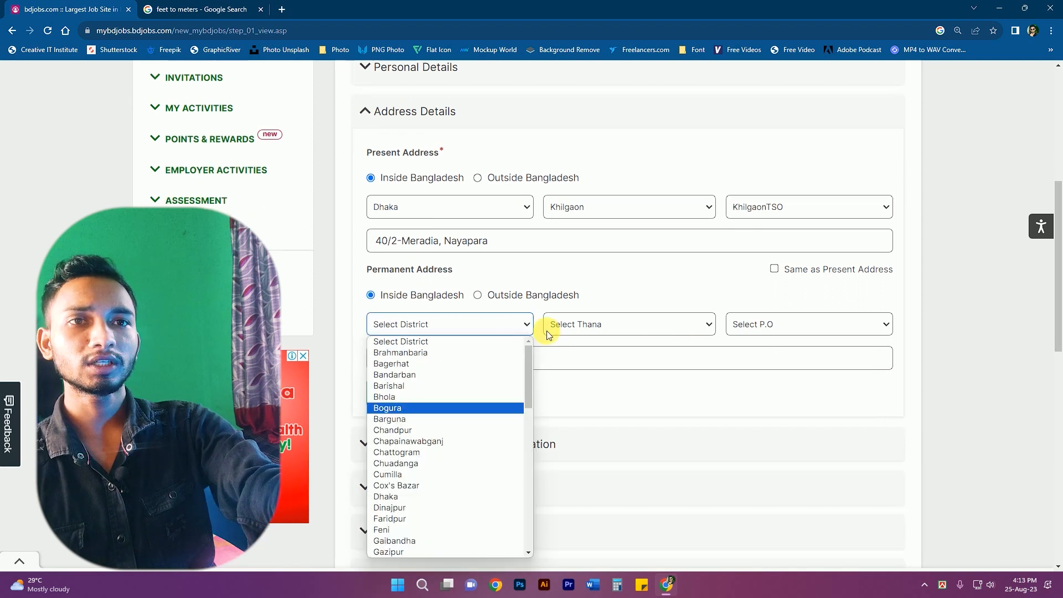
pyautogui.click(674, 303)
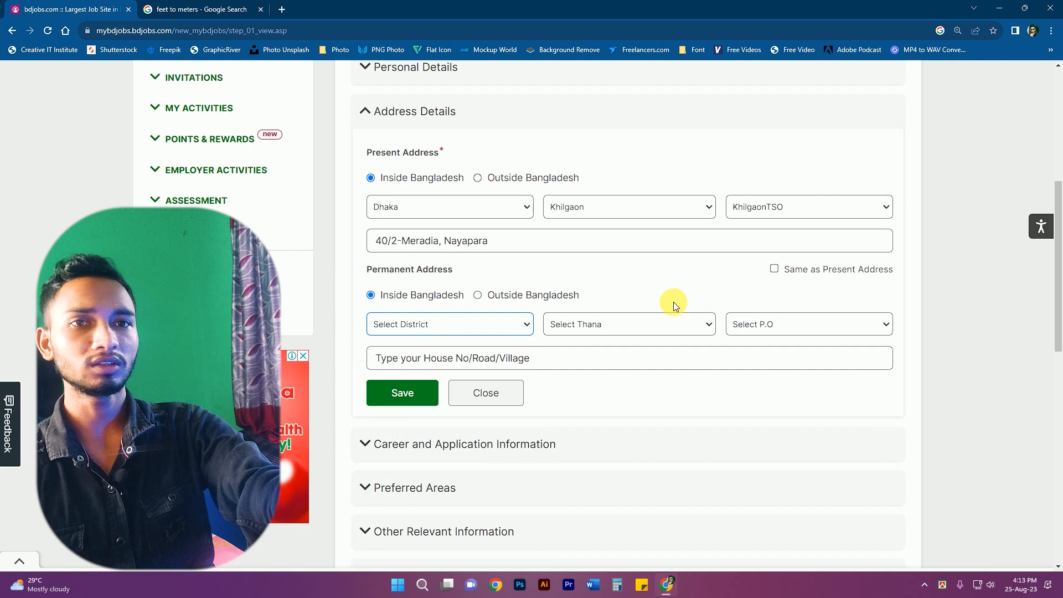
pyautogui.click(775, 269)
pyautogui.click(426, 397)
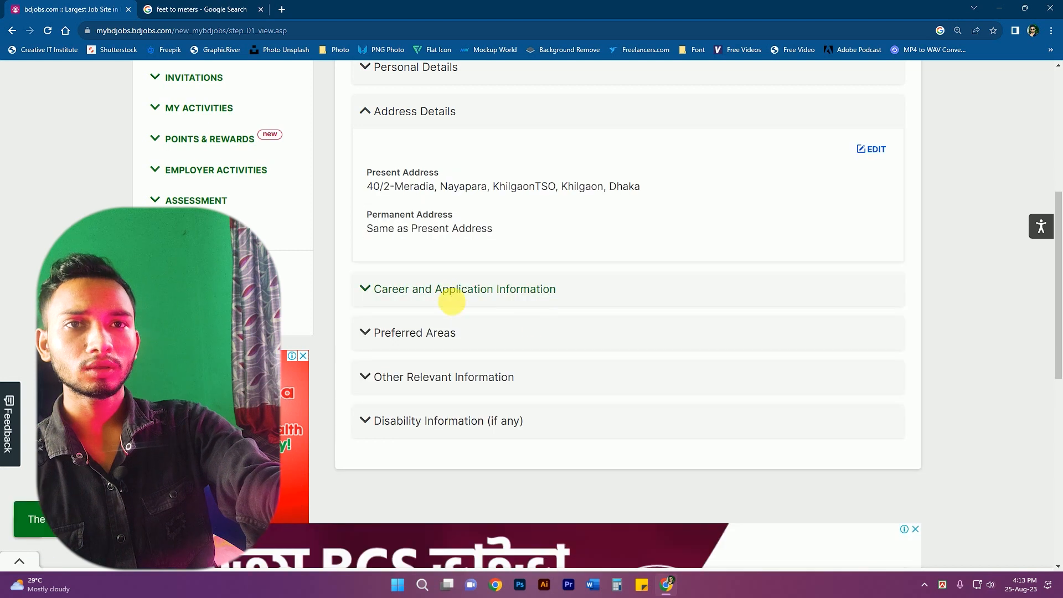
# - Expand Career and Application Information, switch it to edit mode, and open a new Chrome tab
pyautogui.click(403, 289)
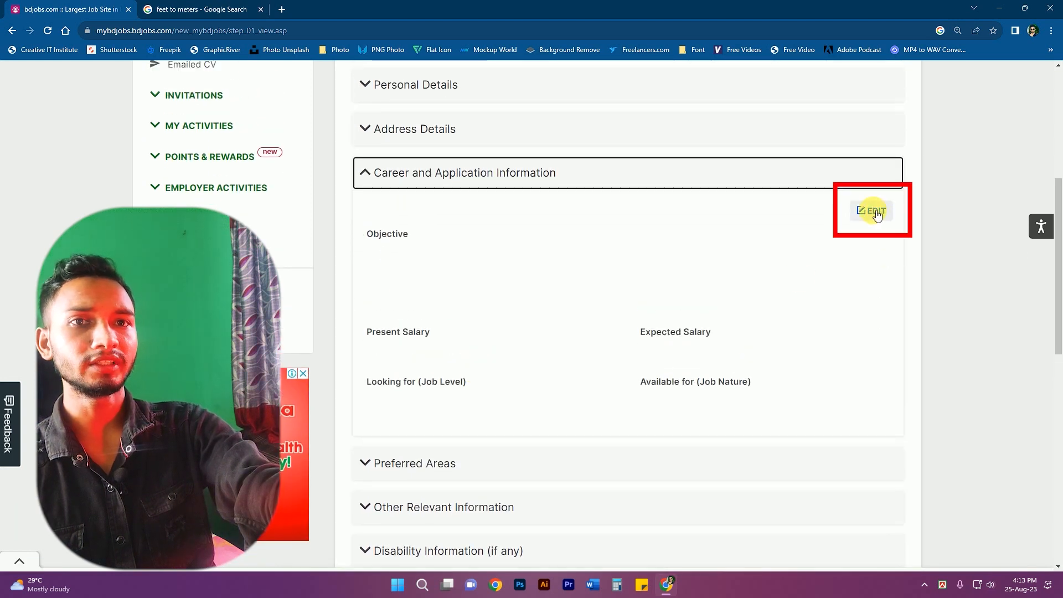
pyautogui.click(877, 214)
pyautogui.scroll(1, 622, 302)
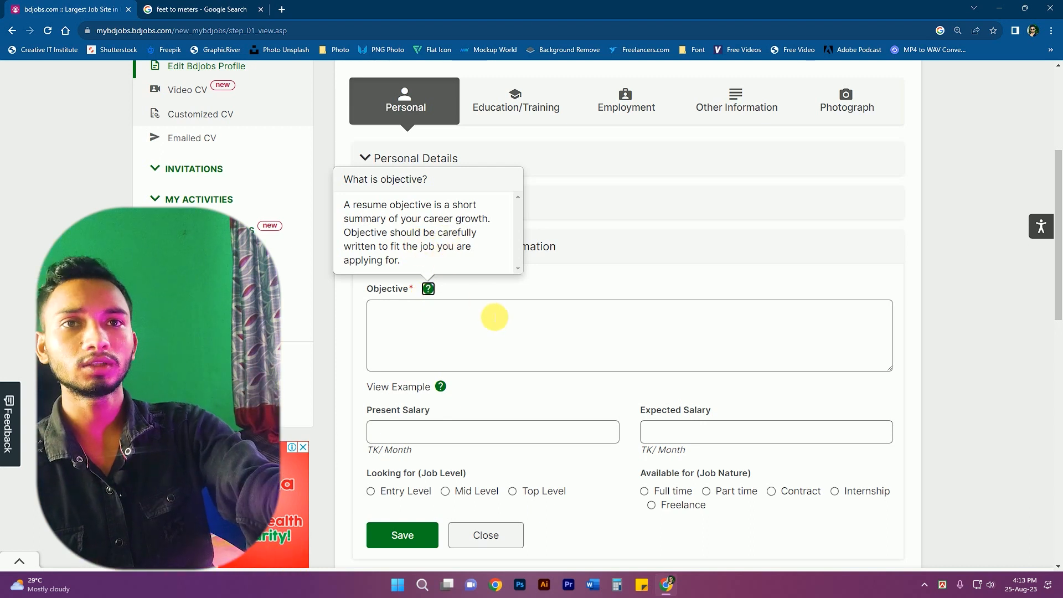
pyautogui.click(282, 10)
# - Search Google for 'career objective' and open the naukri.com samples article
pyautogui.write('carrer ob')
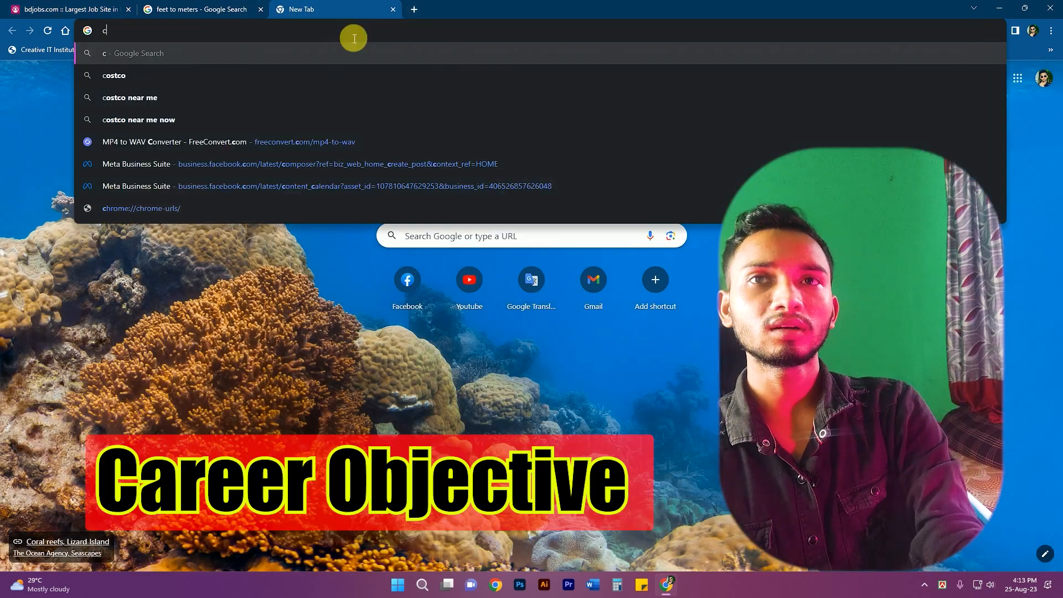
pyautogui.press('Down')
pyautogui.press('Return')
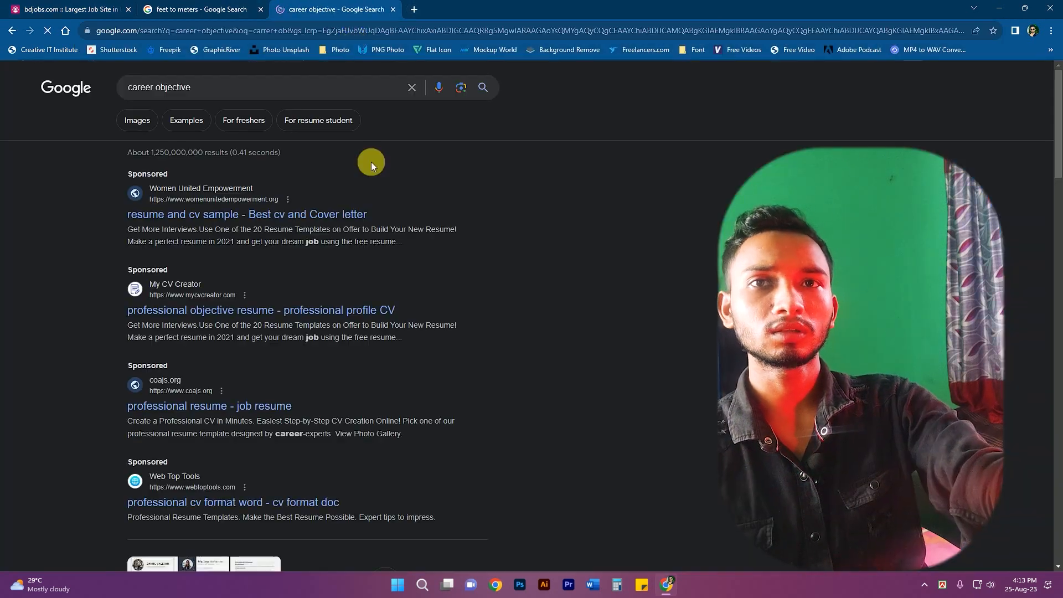
pyautogui.scroll(-5, 371, 162)
pyautogui.click(254, 337)
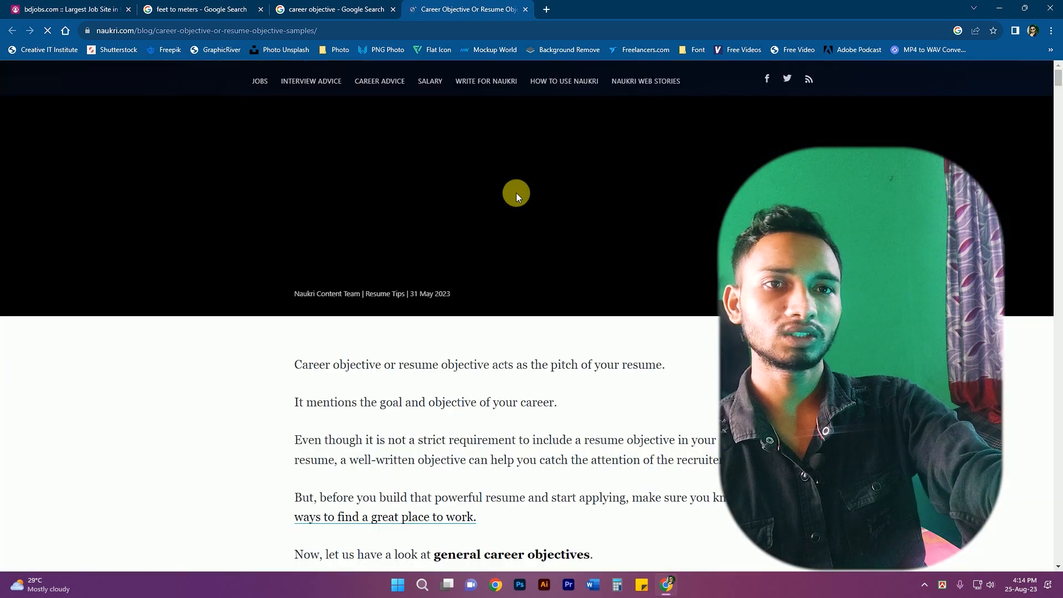
# - Copy the Example 2 objective sentence and return to the bdjobs tab
pyautogui.scroll(-3, 609, 366)
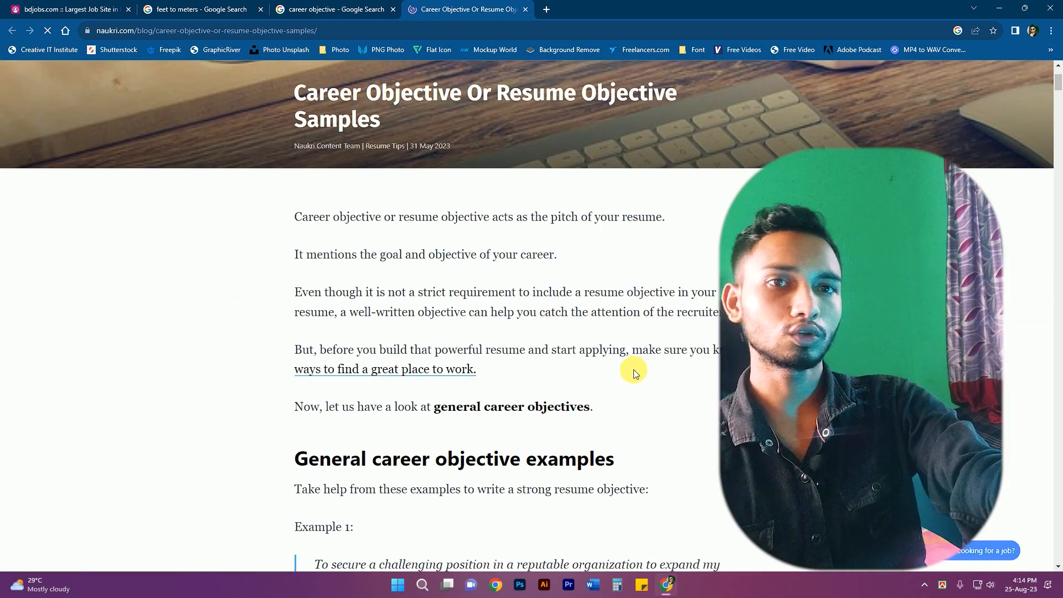
pyautogui.scroll(-5, 633, 369)
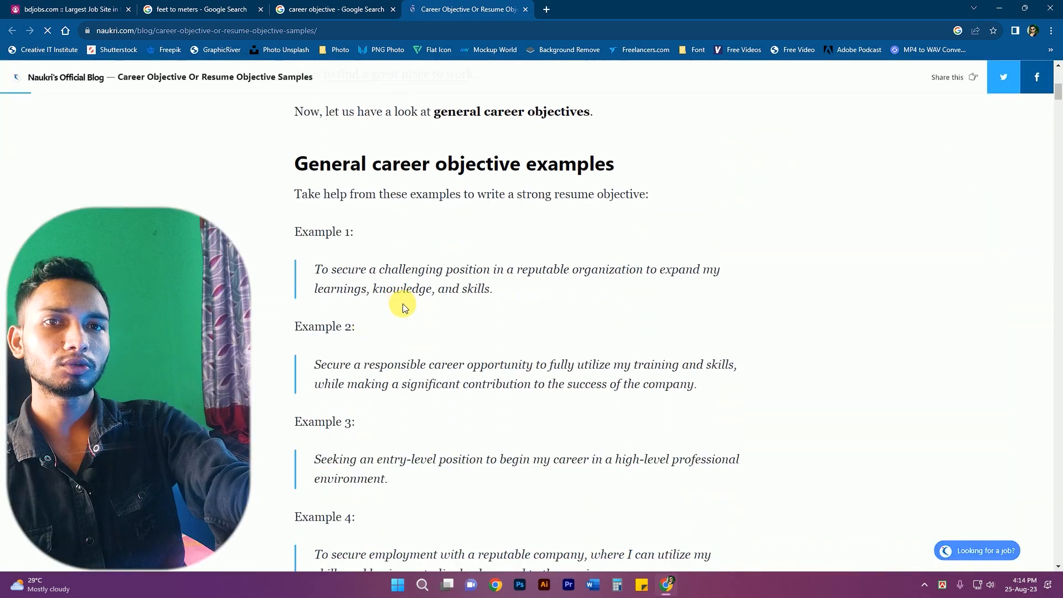
pyautogui.scroll(-1, 393, 332)
pyautogui.moveTo(698, 315); pyautogui.dragTo(308, 294)
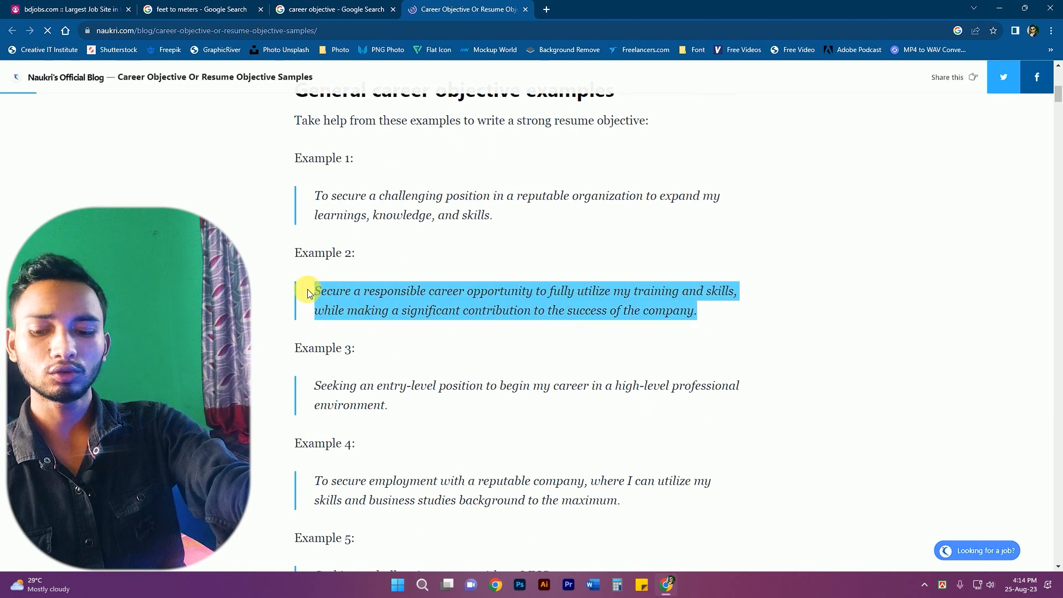
pyautogui.hotkey('ctrl', 'c')
pyautogui.click(35, 7)
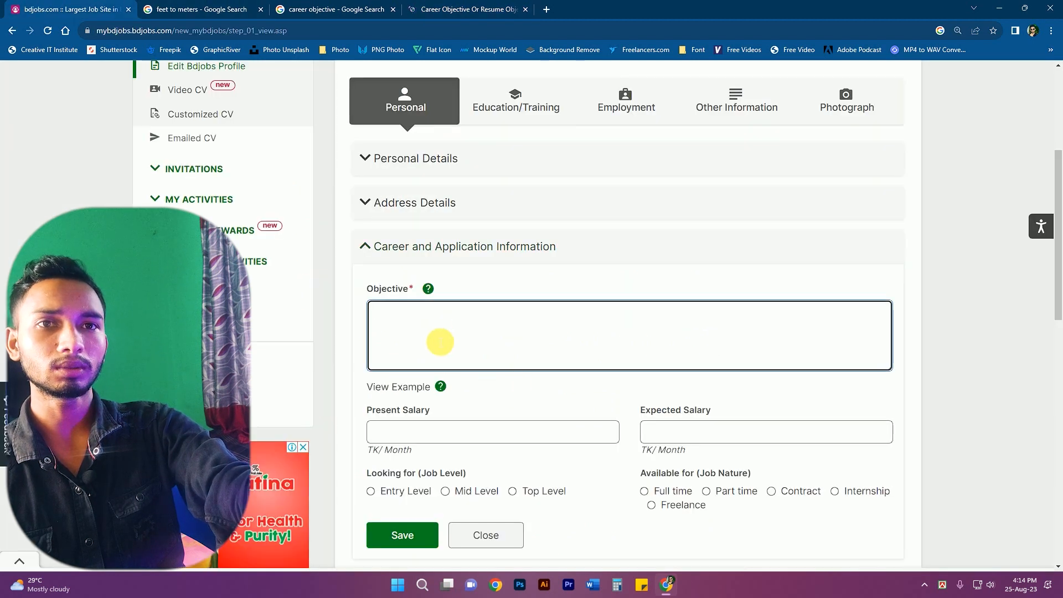
# - Paste the copied objective and enter present salary 20000 and expected salary 30000
pyautogui.hotkey('ctrl', 'v')
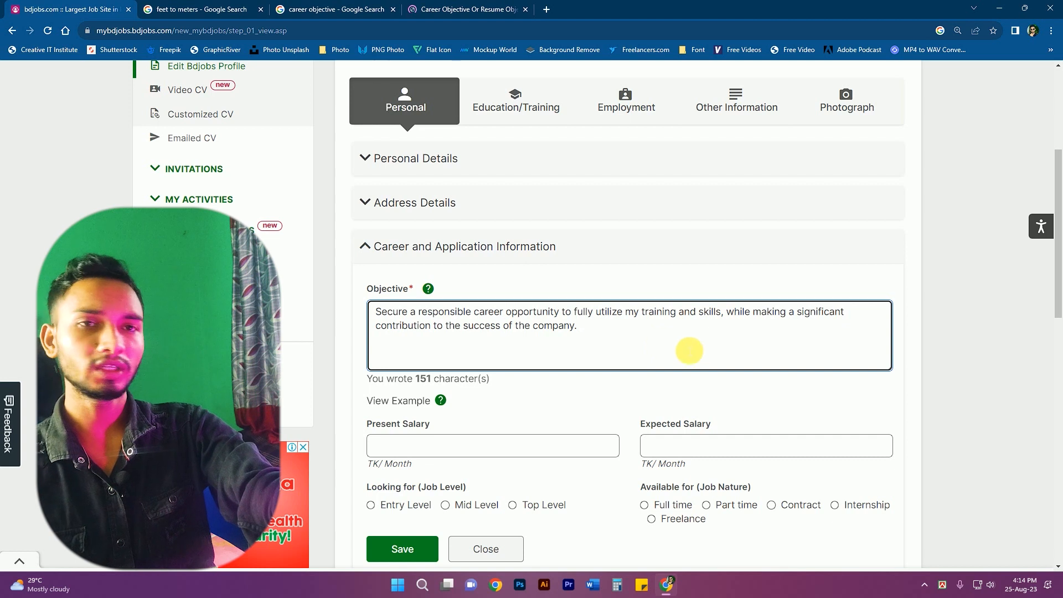
pyautogui.scroll(-1, 402, 357)
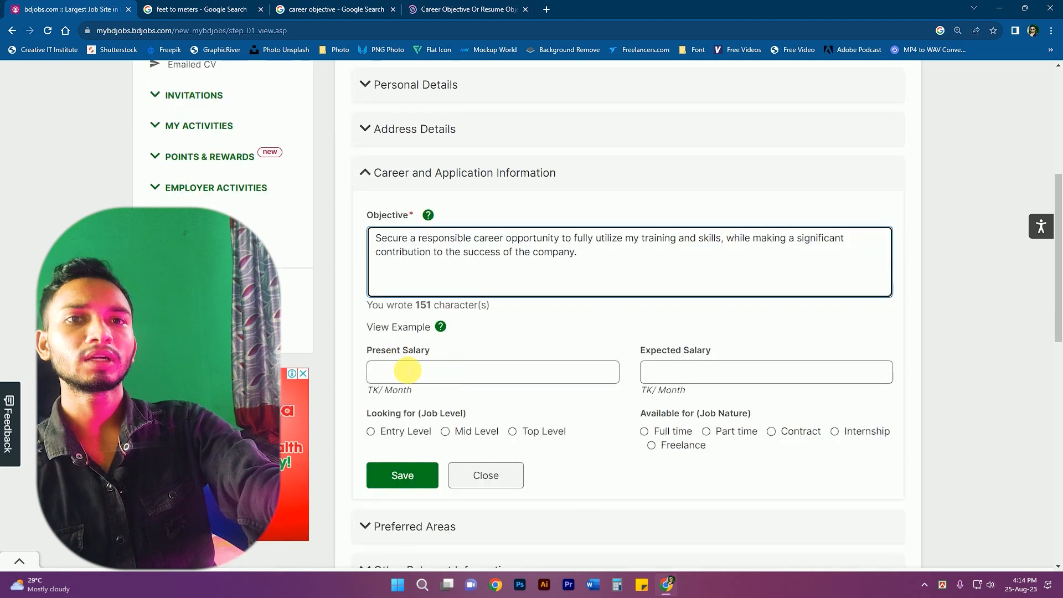
pyautogui.click(407, 370)
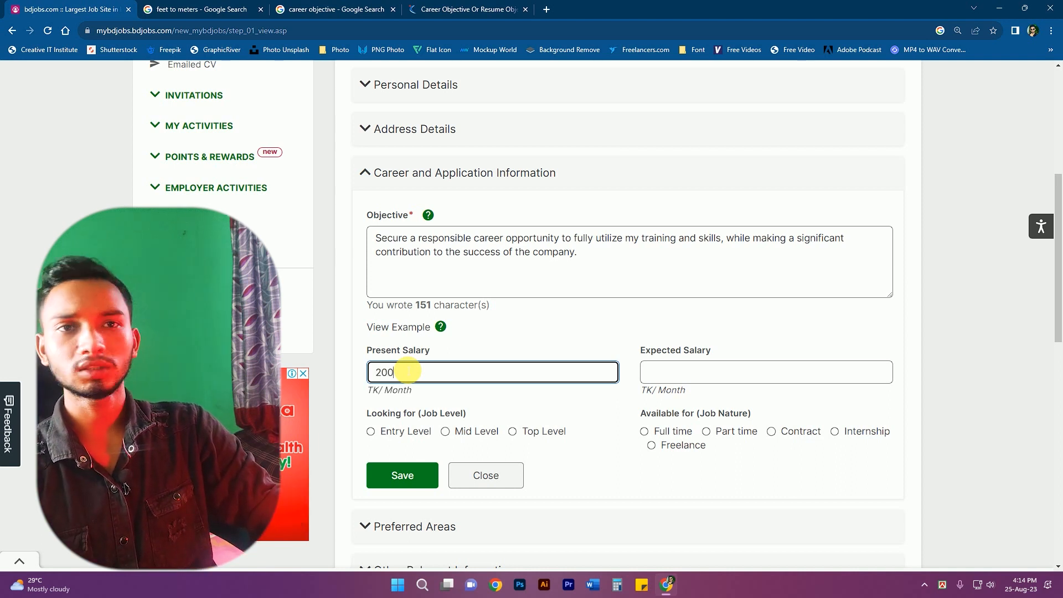
pyautogui.write('20000')
pyautogui.click(702, 379)
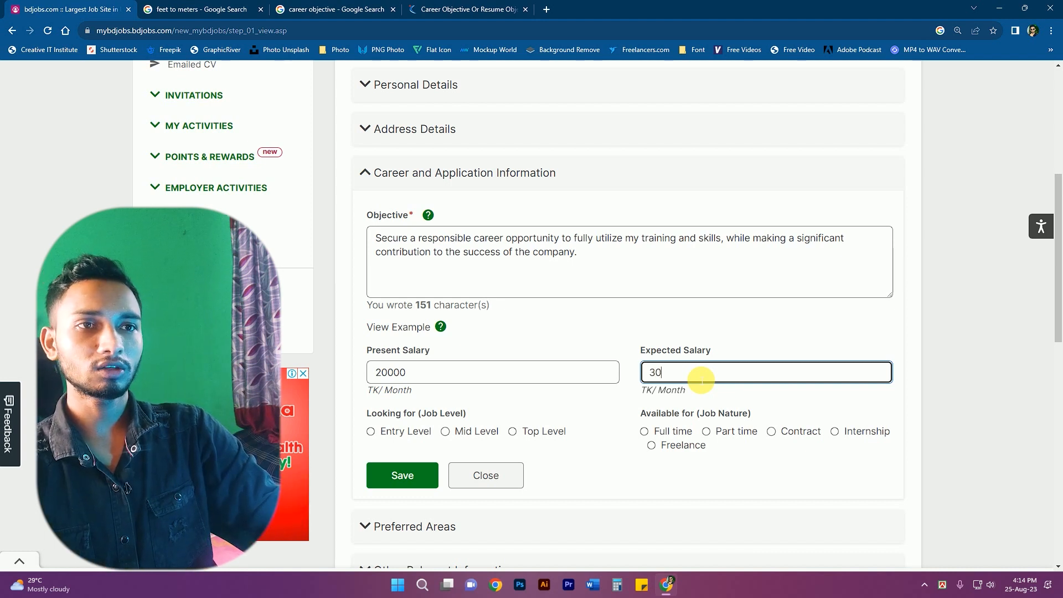
pyautogui.write('000')
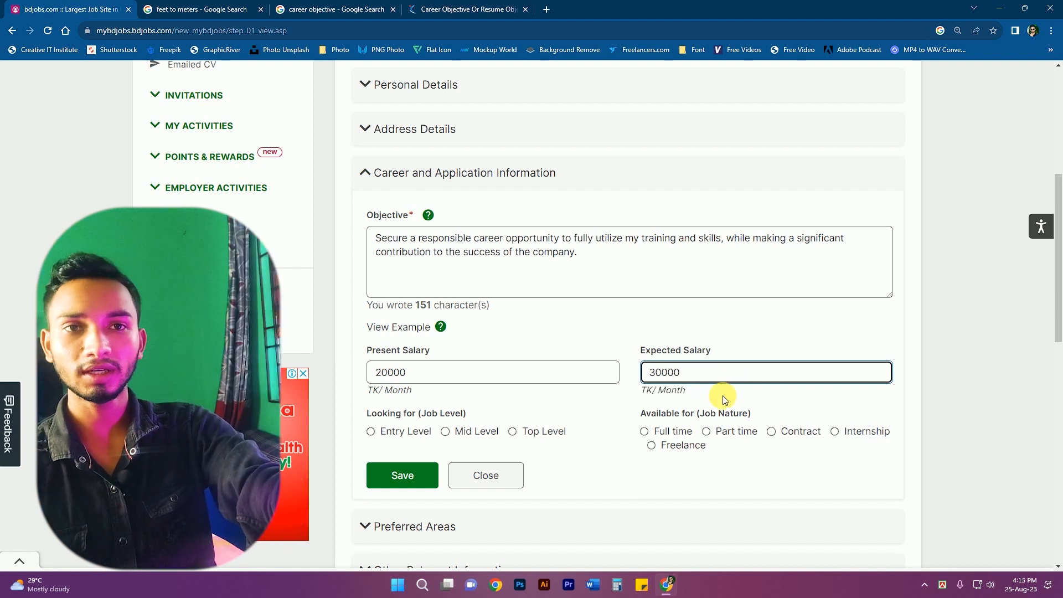
# - Choose Mid Level and Full time, save the career information, and expand Preferred Areas
pyautogui.scroll(-1, 446, 431)
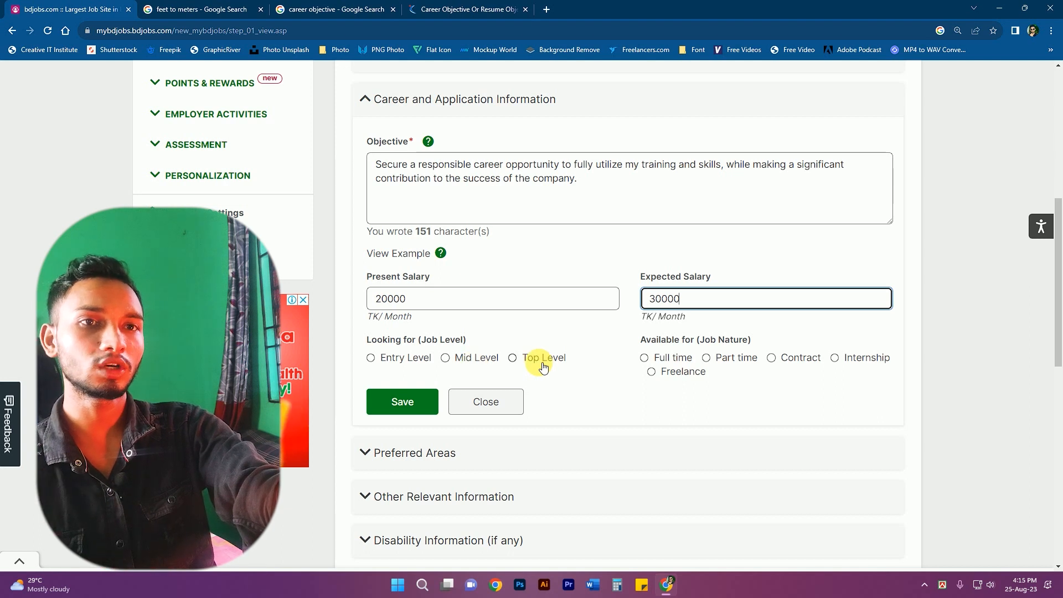
pyautogui.click(446, 360)
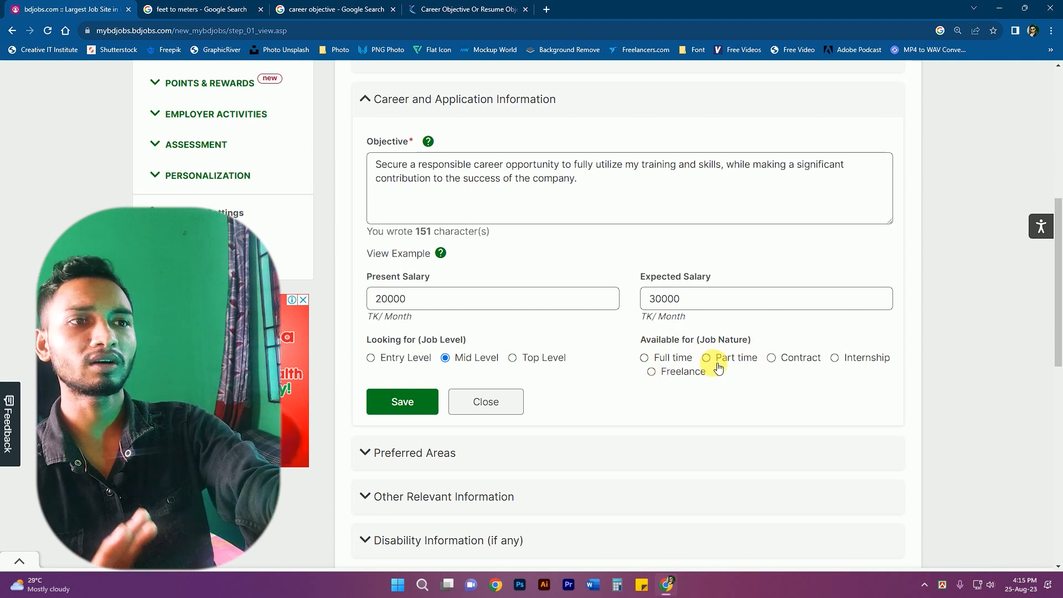
pyautogui.click(645, 356)
pyautogui.click(401, 402)
pyautogui.click(399, 391)
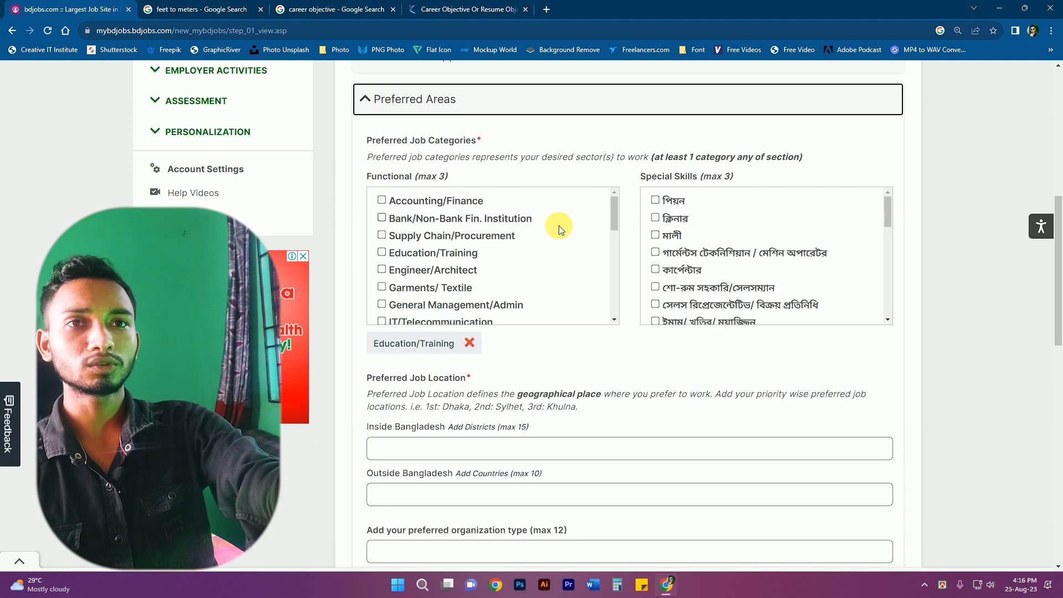
# - Tick Data Entry/Operator/BPO and IT/Telecommunication as preferred functional categories
pyautogui.scroll(-2, 434, 227)
pyautogui.scroll(2, 434, 237)
pyautogui.scroll(-2, 436, 232)
pyautogui.scroll(-2, 421, 230)
pyautogui.scroll(3, 426, 238)
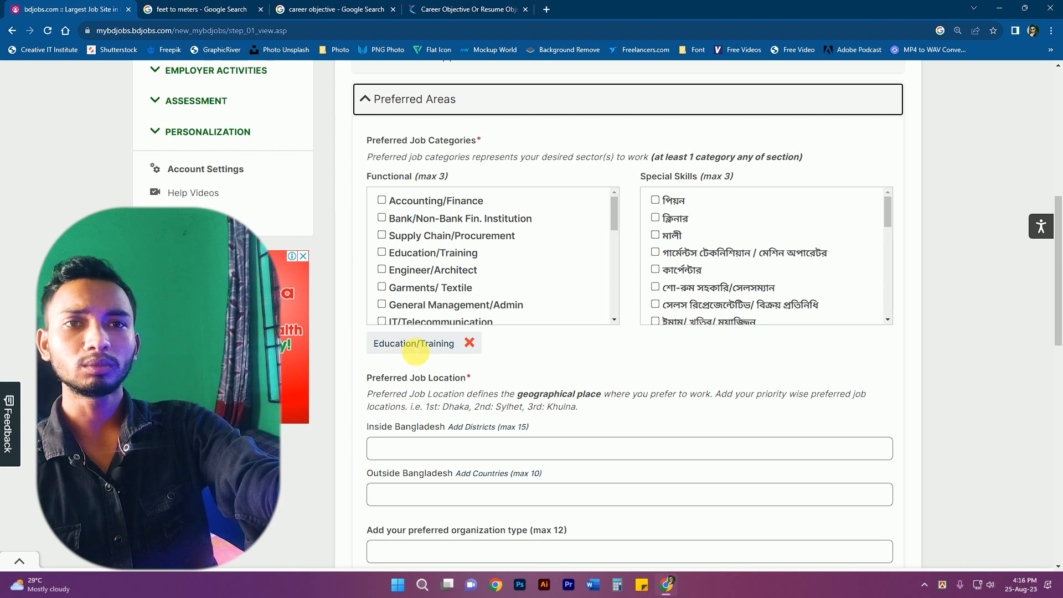
pyautogui.scroll(-4, 453, 305)
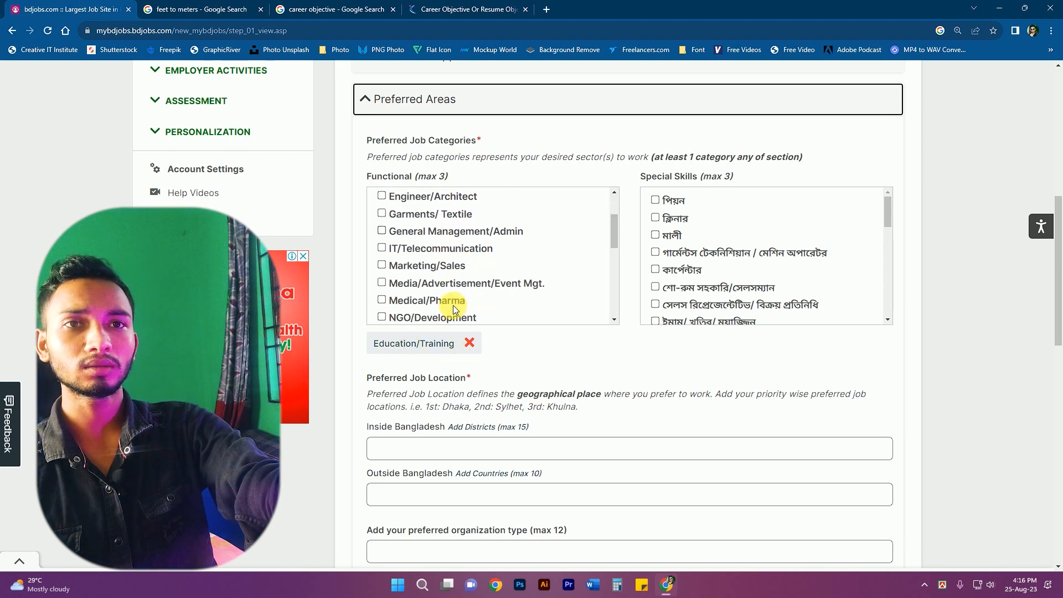
pyautogui.click(383, 222)
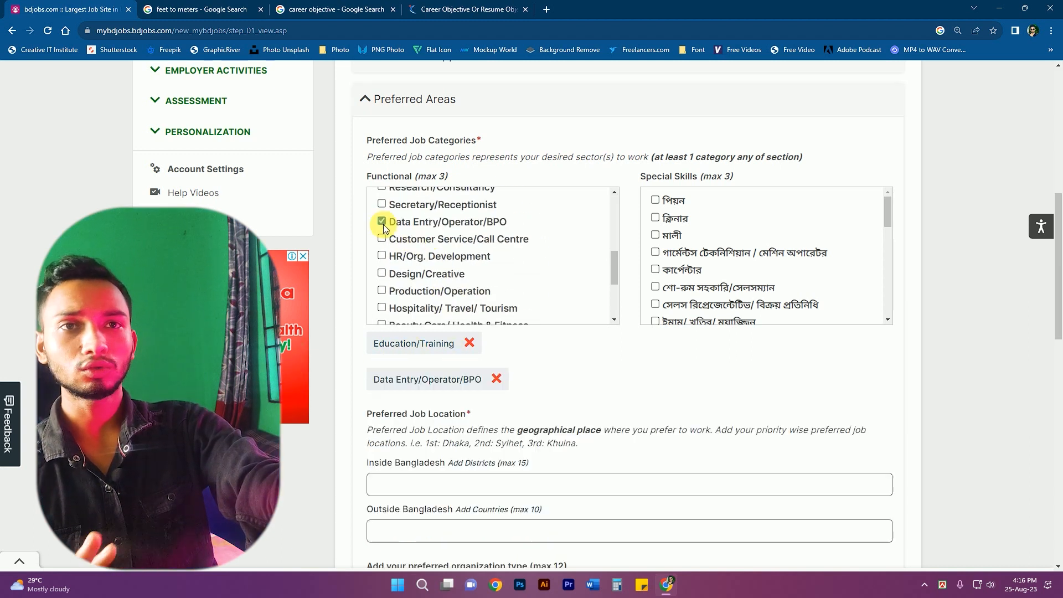
pyautogui.scroll(-1, 460, 239)
pyautogui.scroll(3, 482, 255)
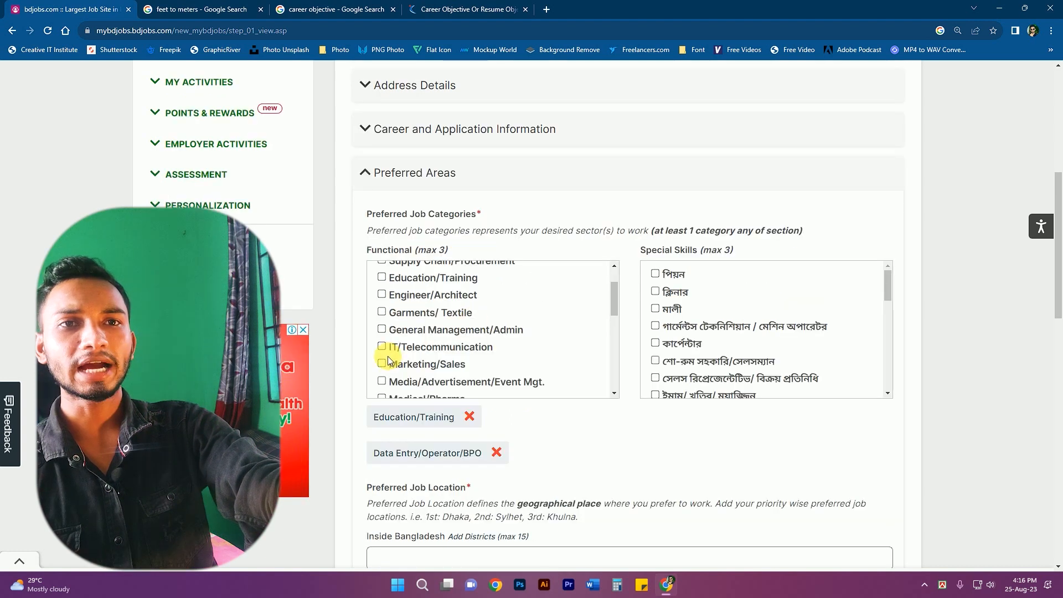
pyautogui.click(382, 346)
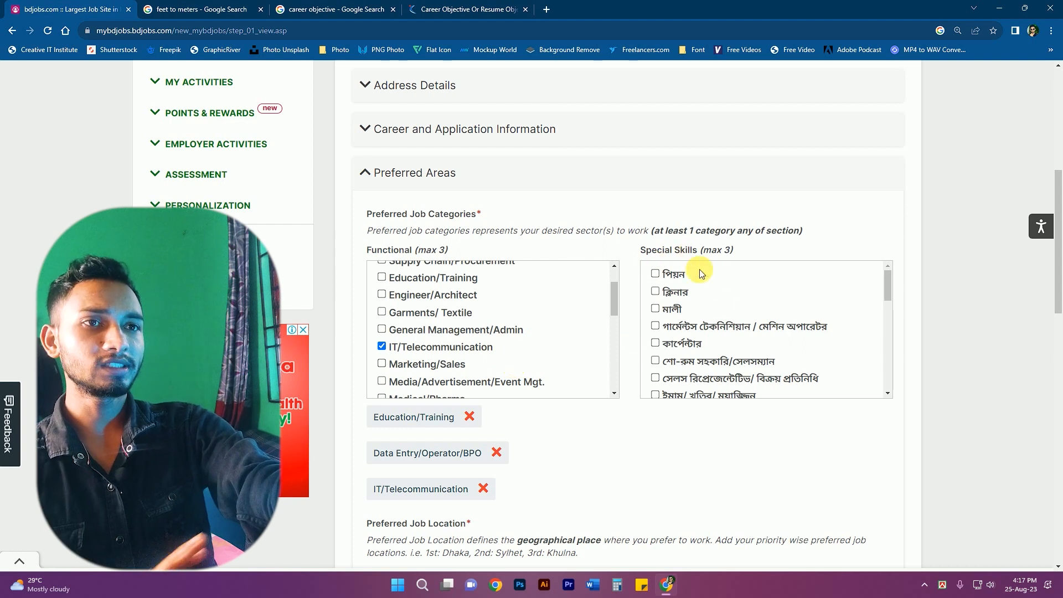
# - Add the ডাটা এন্ট্রি/ কম্পিউটার অপারেটর (data entry/computer operator) special skill
pyautogui.scroll(-2, 729, 320)
pyautogui.scroll(2, 729, 320)
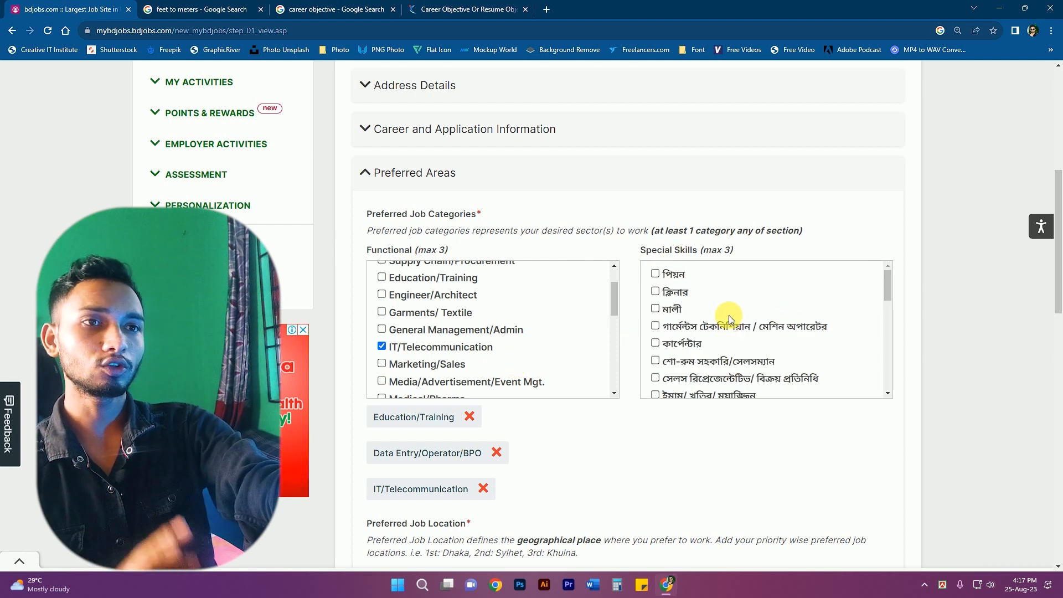
pyautogui.scroll(-3, 701, 320)
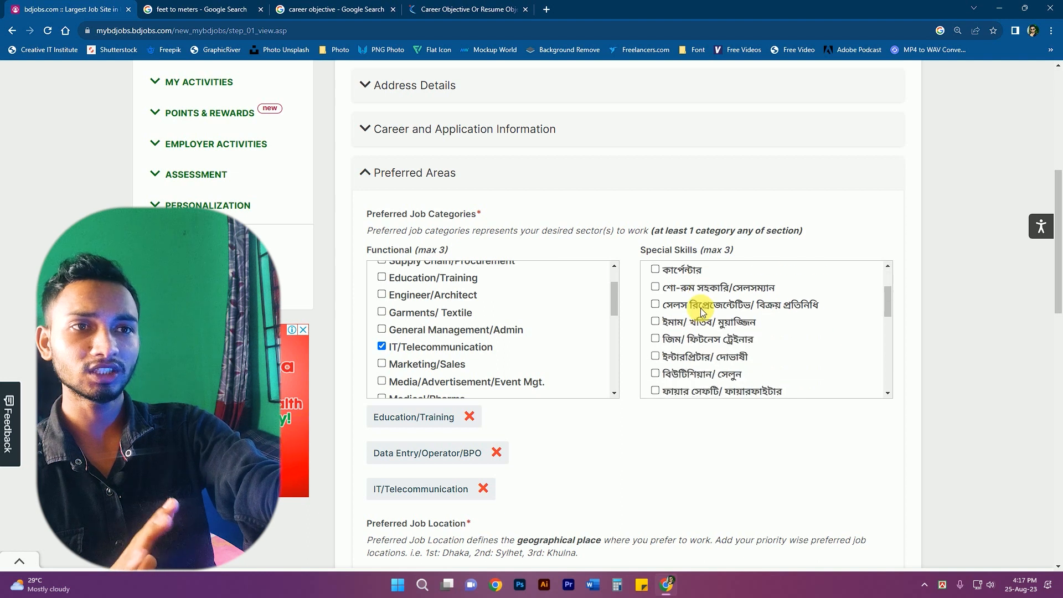
pyautogui.scroll(-2, 702, 325)
pyautogui.scroll(2, 750, 329)
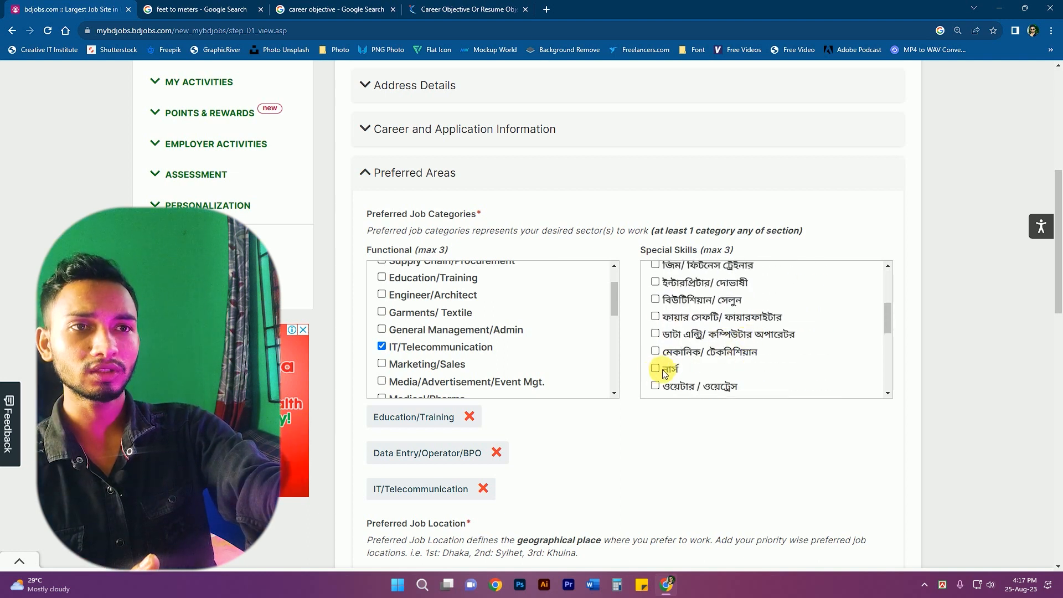
pyautogui.scroll(-3, 698, 359)
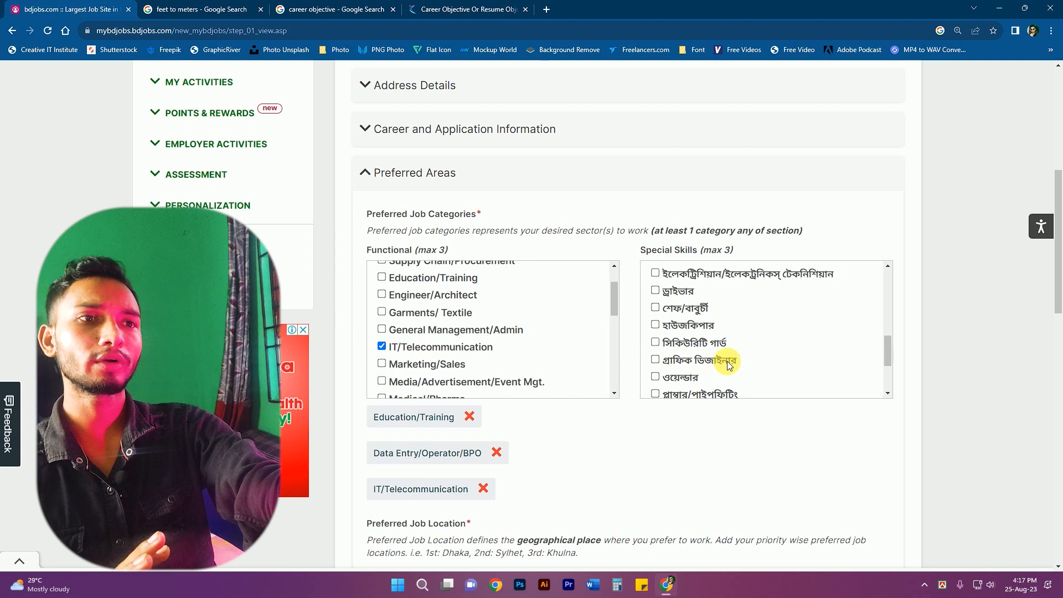
pyautogui.scroll(5, 737, 350)
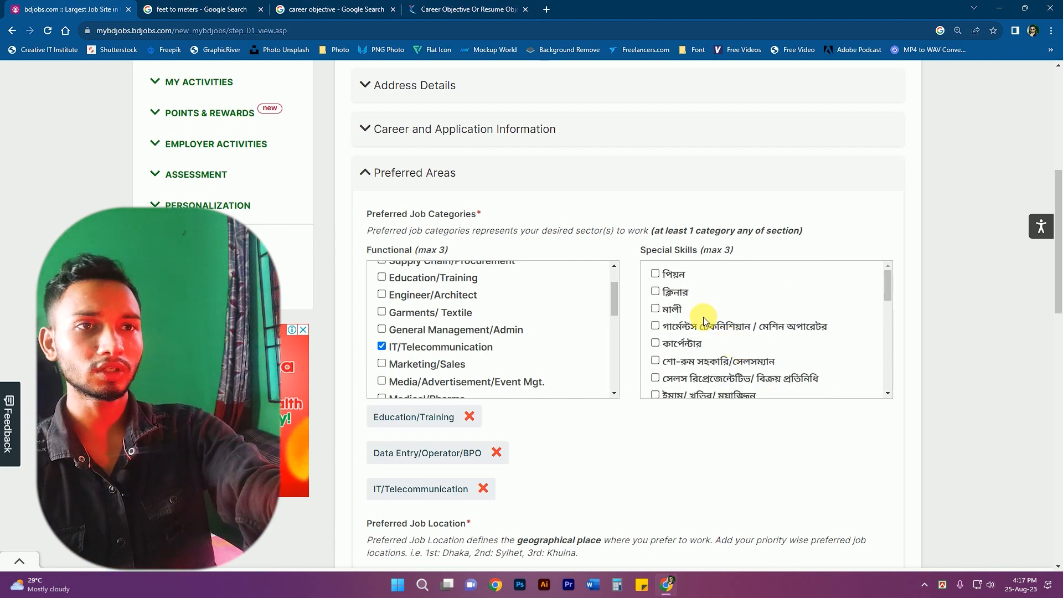
pyautogui.scroll(-3, 704, 317)
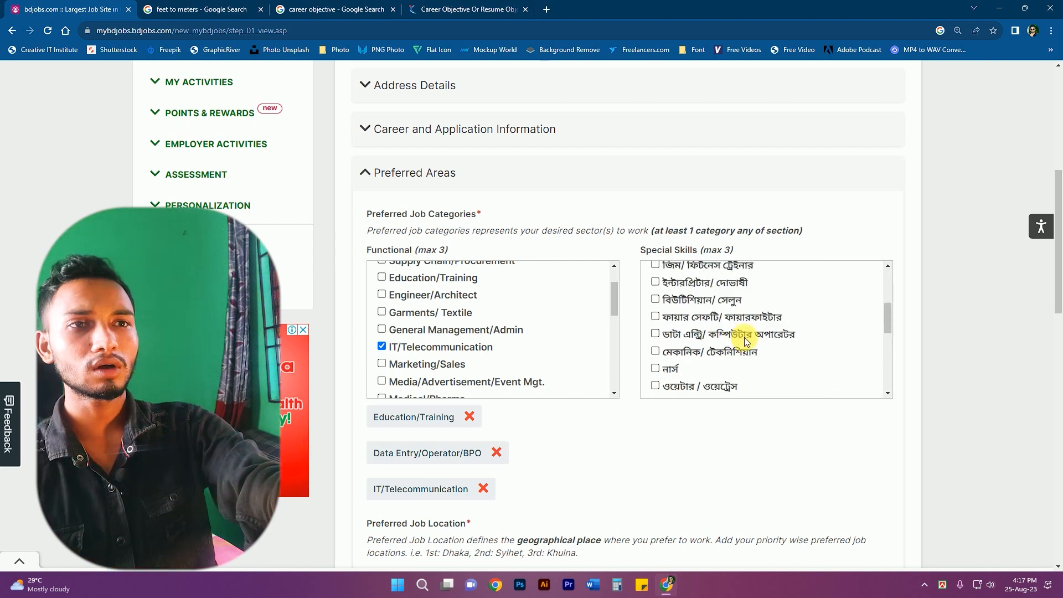
pyautogui.click(655, 333)
pyautogui.scroll(-2, 726, 443)
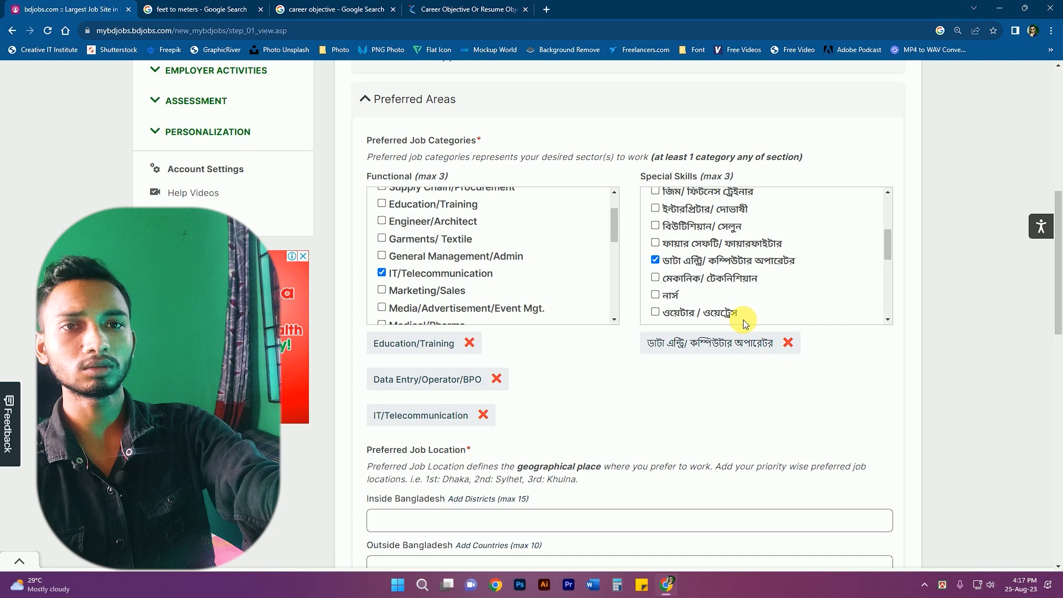
pyautogui.scroll(-3, 743, 321)
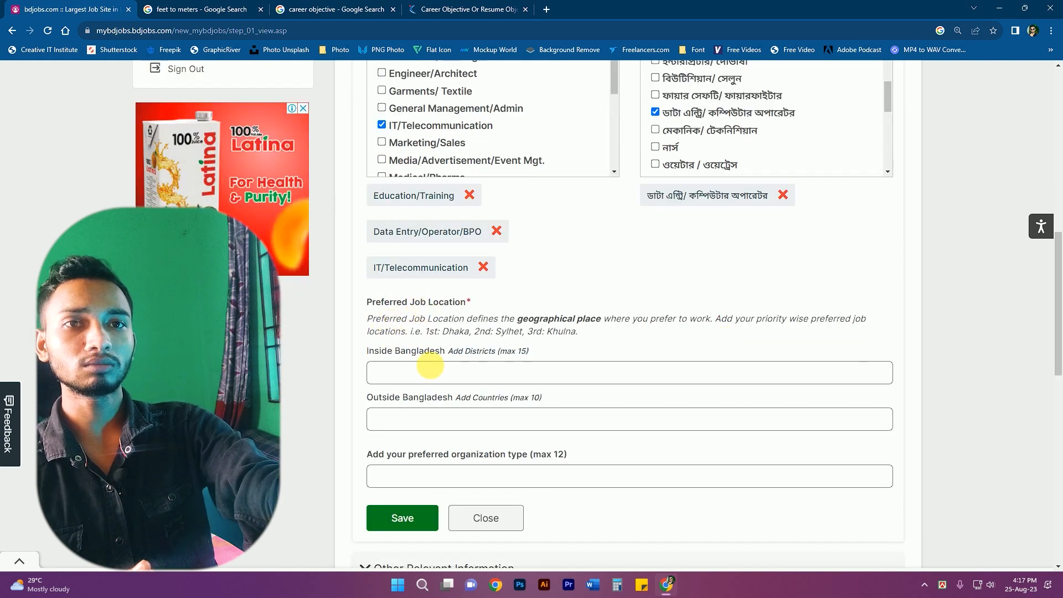
# - Add Dhaka and Chattogram as preferred districts inside Bangladesh
pyautogui.click(415, 373)
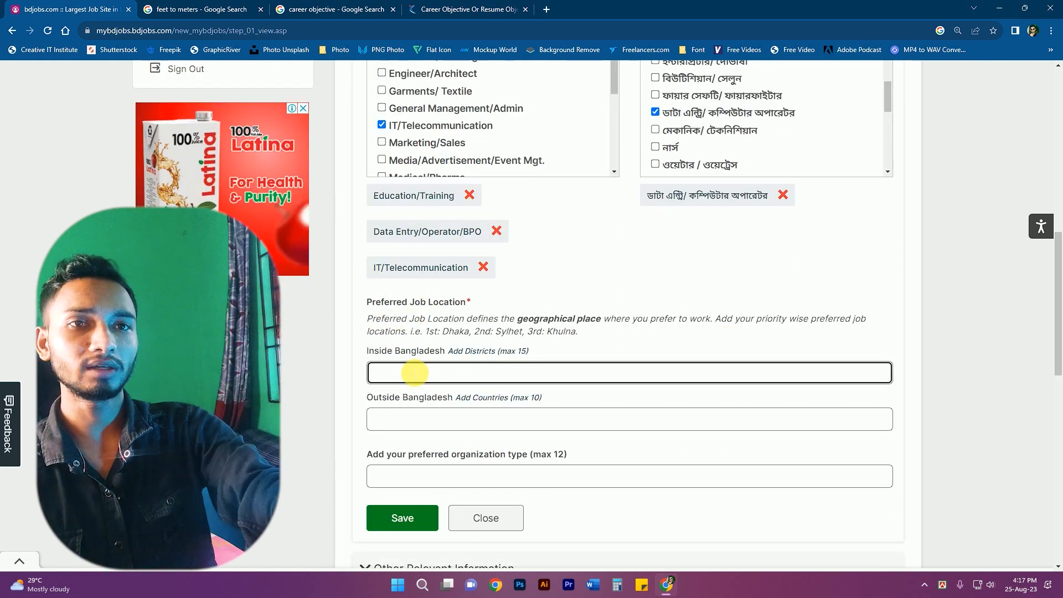
pyautogui.write('dh')
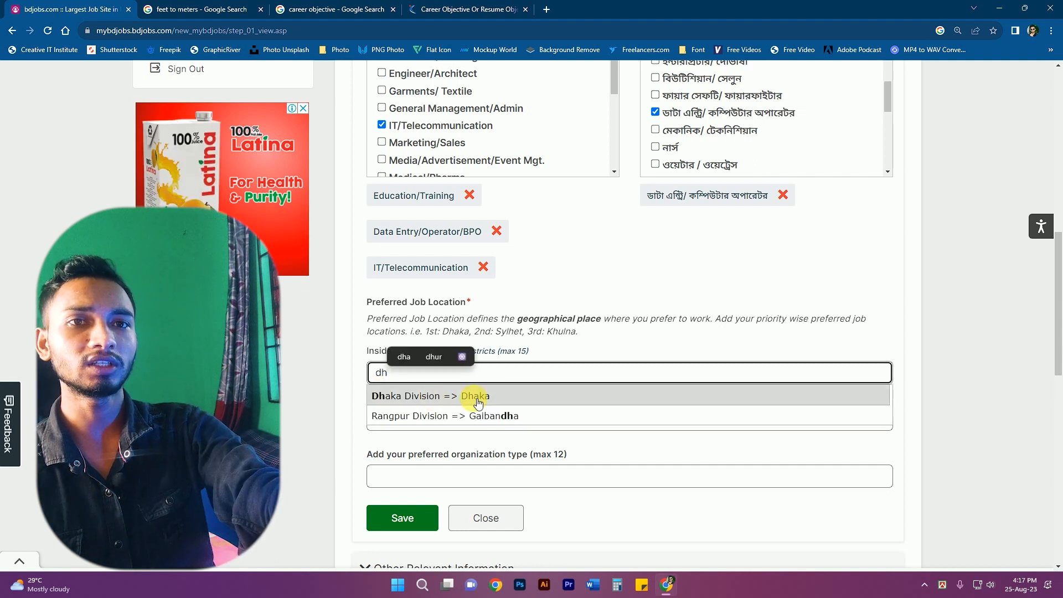
pyautogui.click(477, 397)
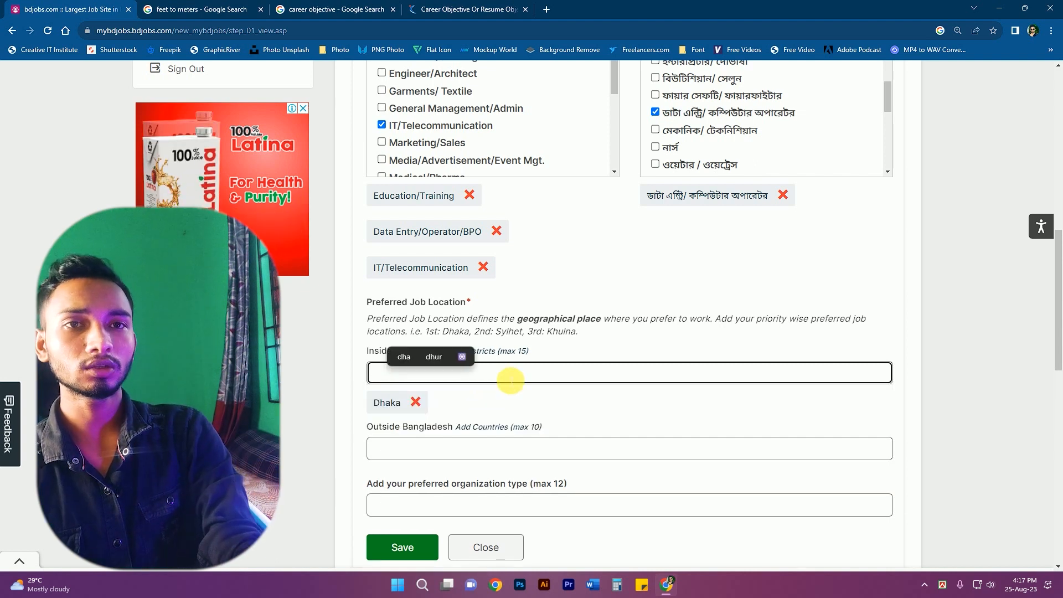
pyautogui.write('cha')
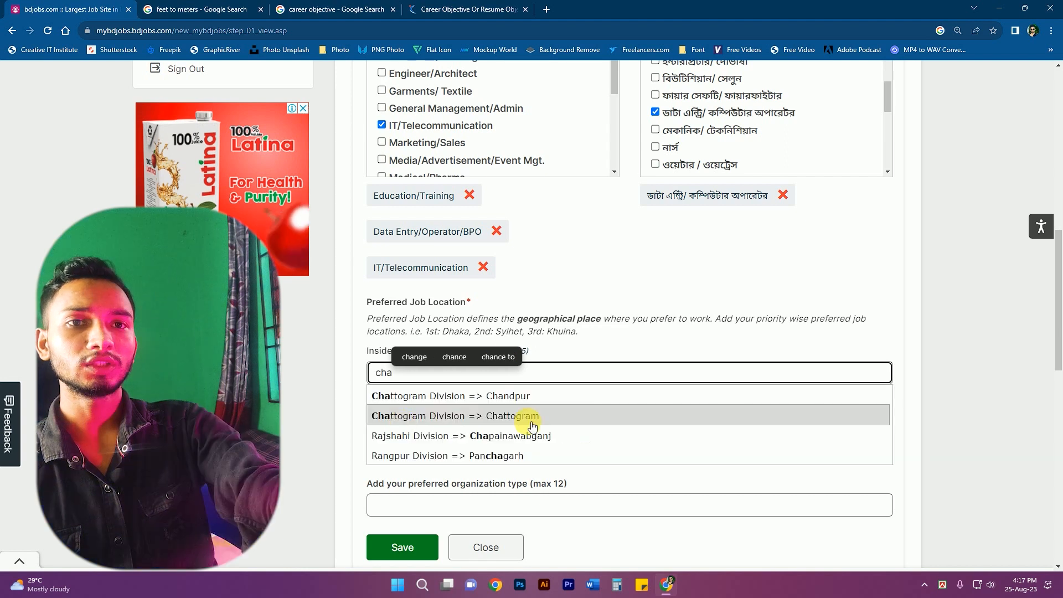
pyautogui.click(481, 420)
pyautogui.click(942, 390)
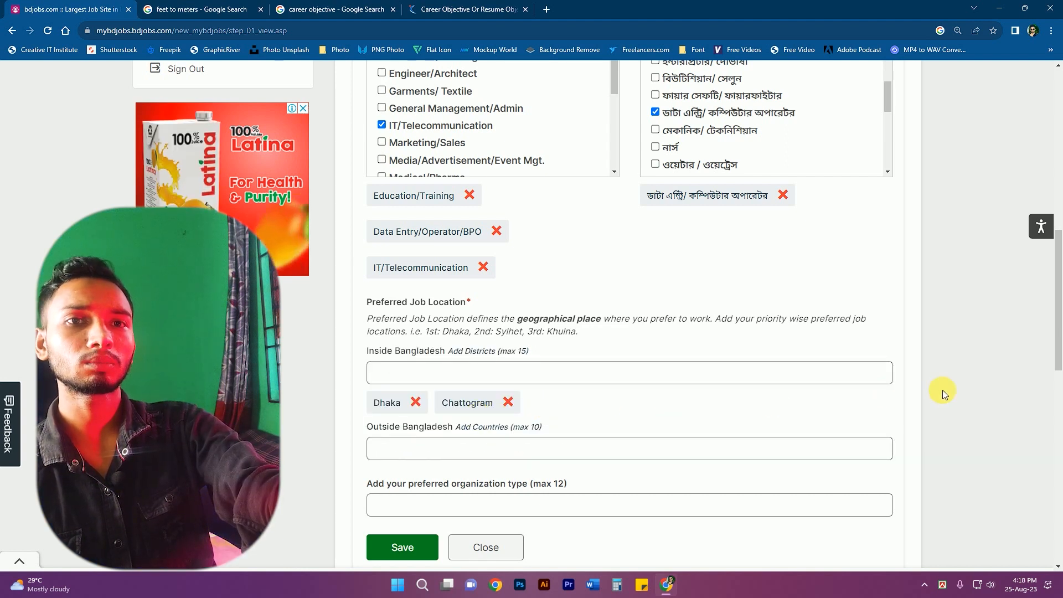
pyautogui.scroll(-1, 943, 390)
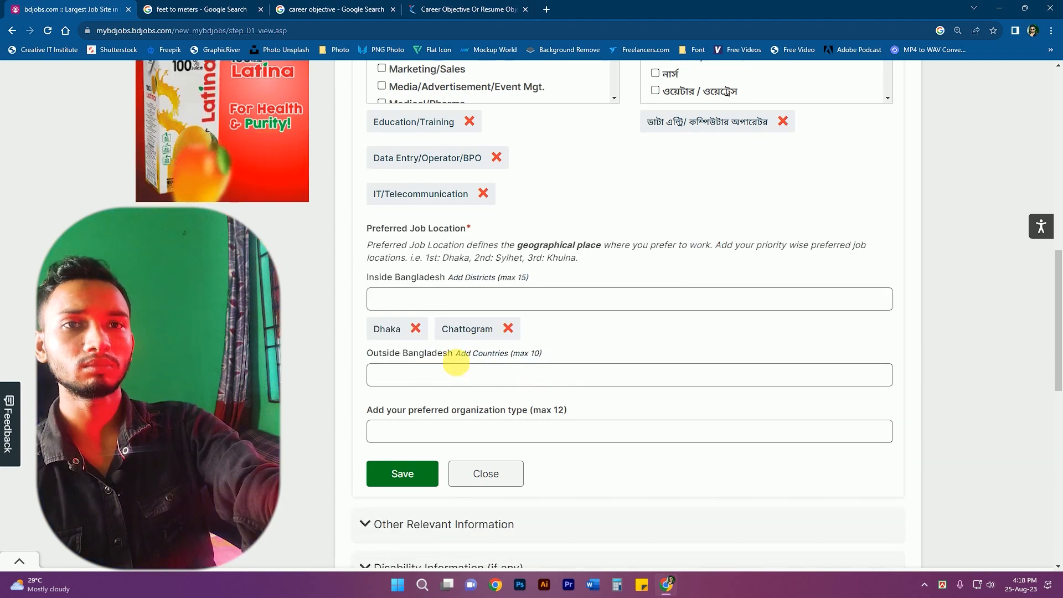
# - Add IT Enabled Service and Direct Selling/Marketing Service Company organization types, then save Preferred Areas
pyautogui.click(427, 379)
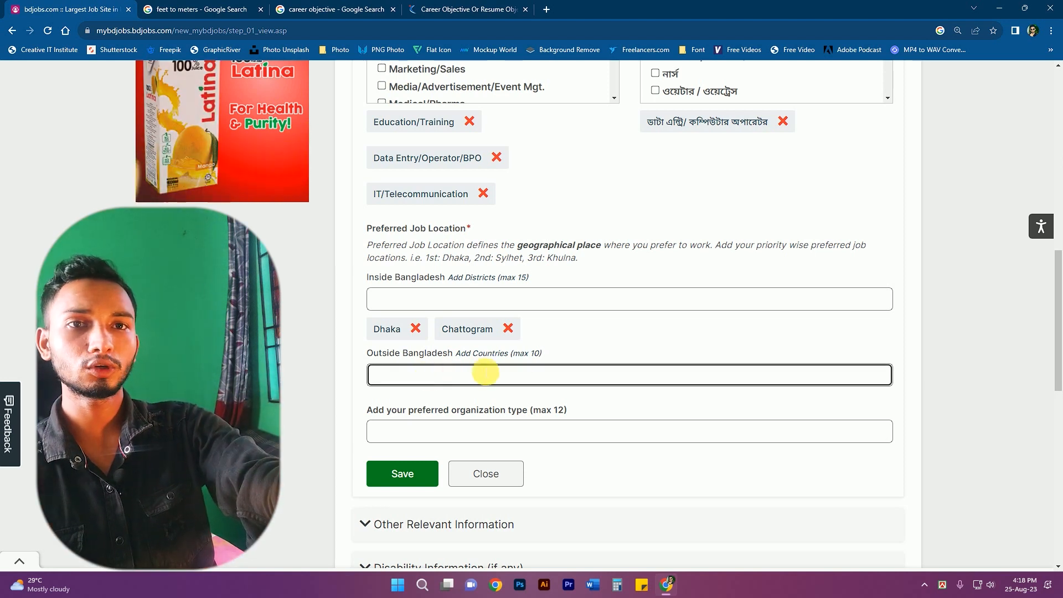
pyautogui.click(446, 433)
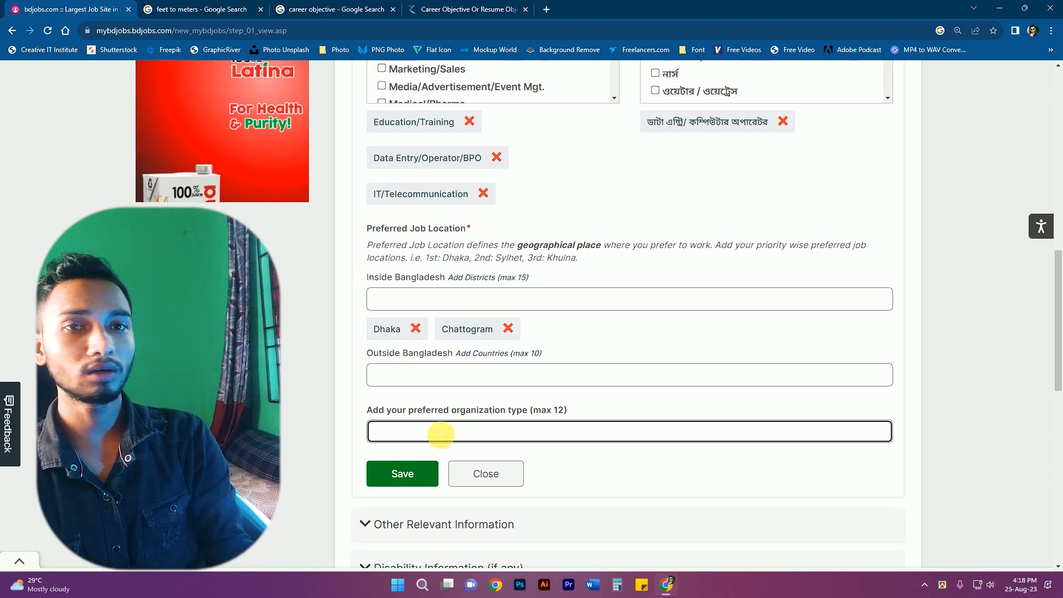
pyautogui.write('it')
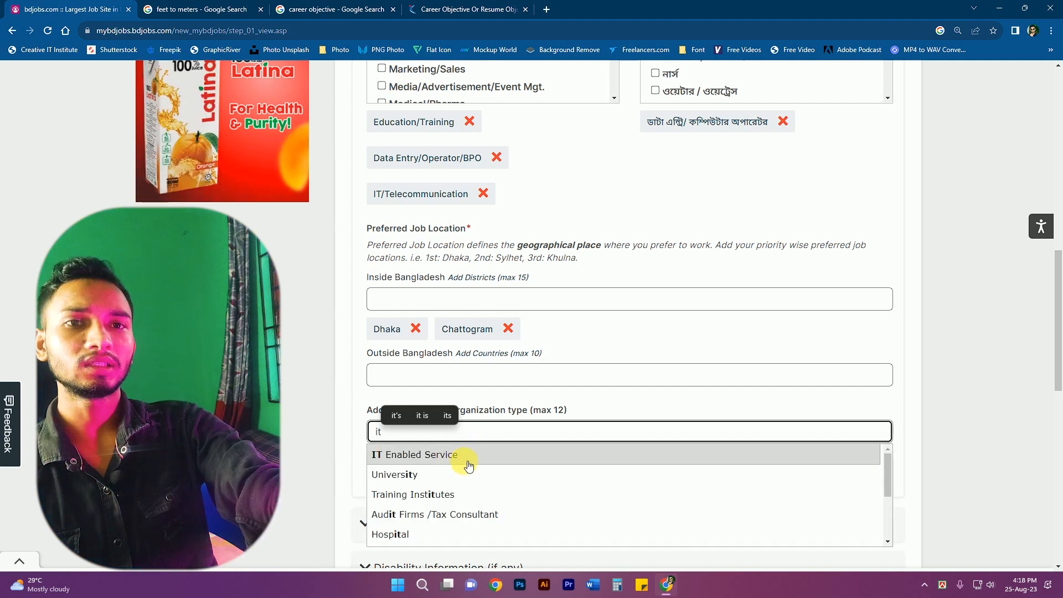
pyautogui.click(448, 454)
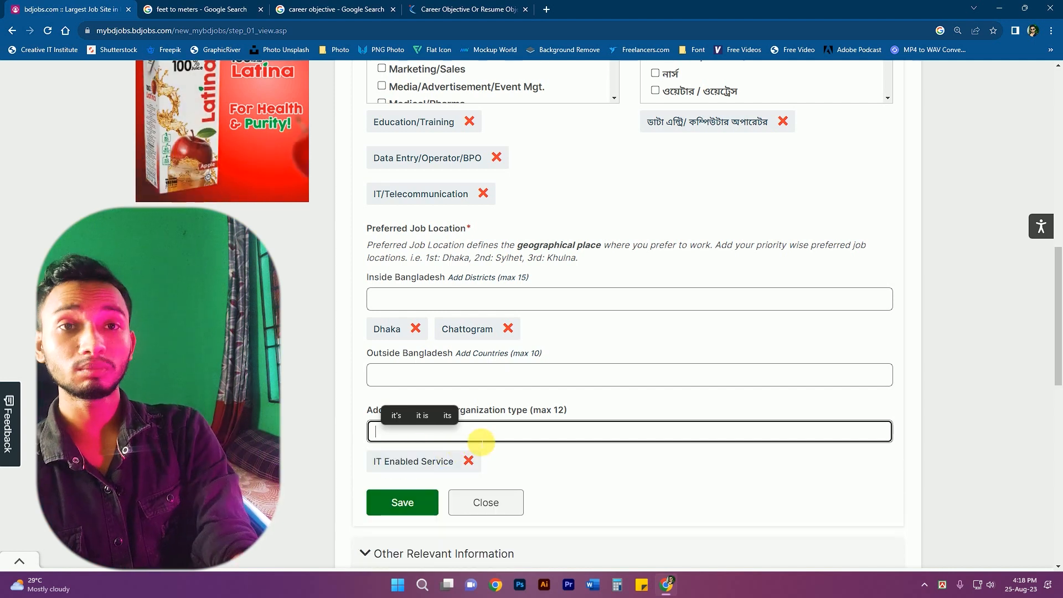
pyautogui.write('mark')
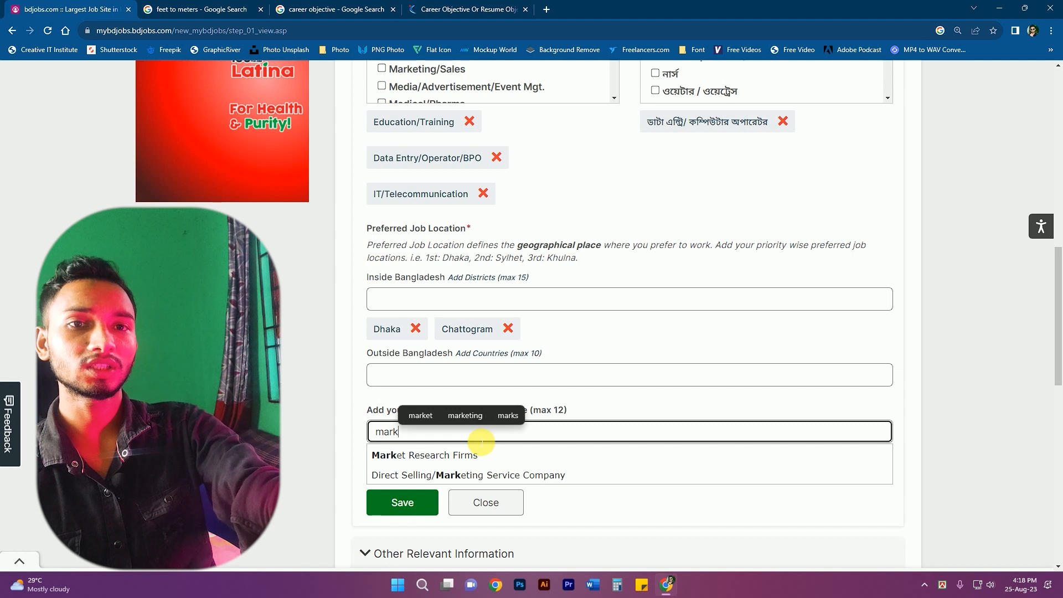
pyautogui.click(562, 474)
pyautogui.scroll(-1, 567, 465)
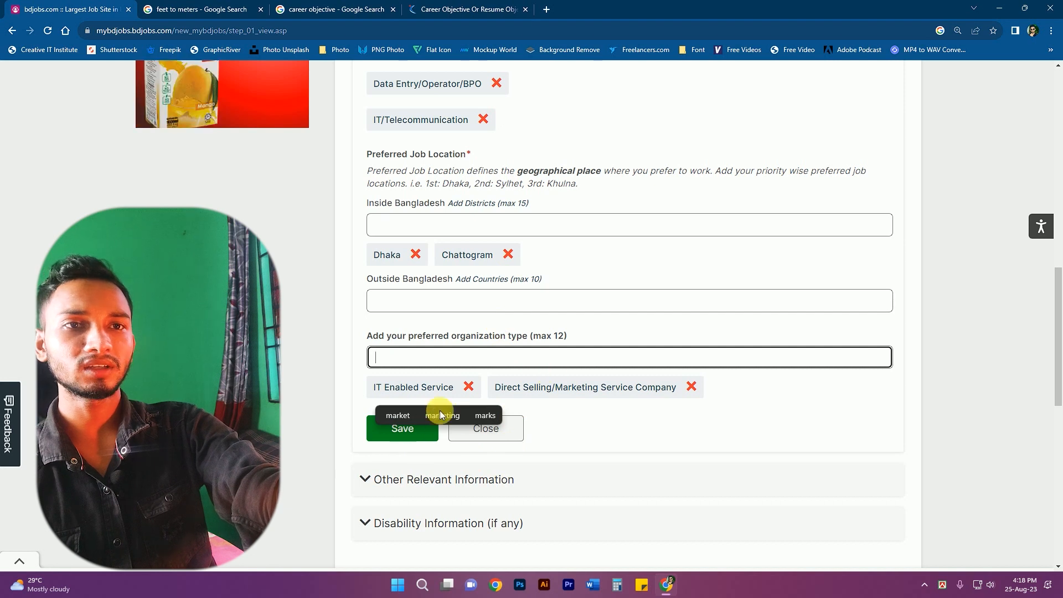
pyautogui.click(394, 432)
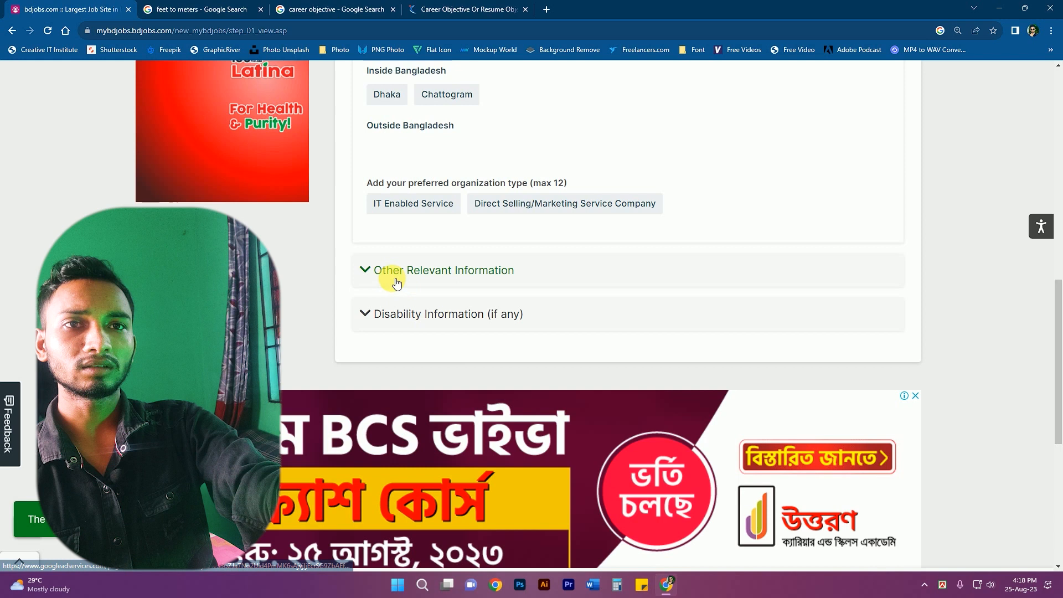
# - Expand Other Relevant Information, edit it with focus in Career Summary, and open a new tab
pyautogui.click(382, 270)
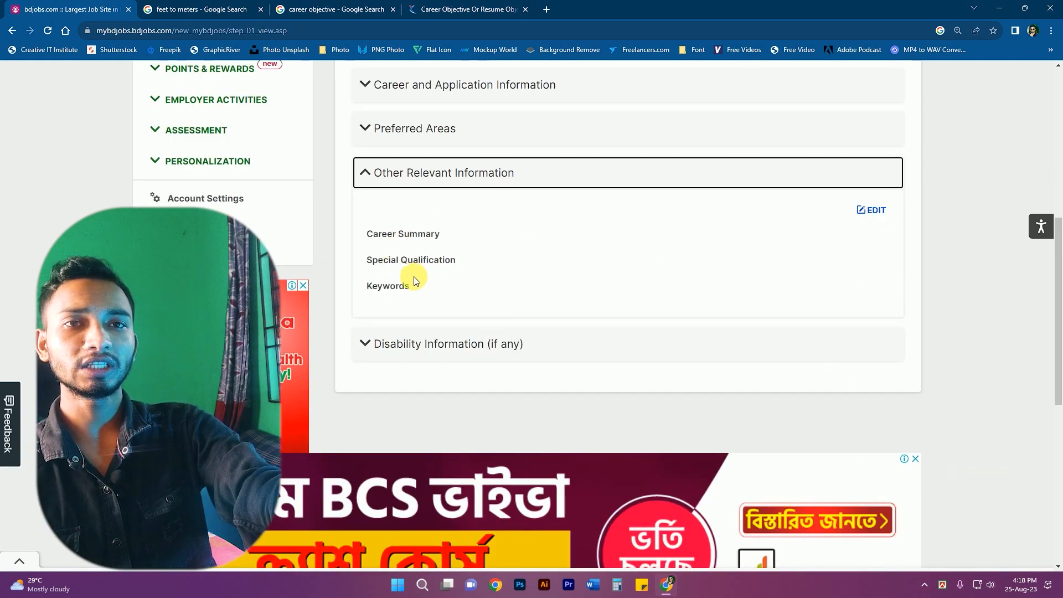
pyautogui.click(871, 214)
pyautogui.scroll(3, 541, 271)
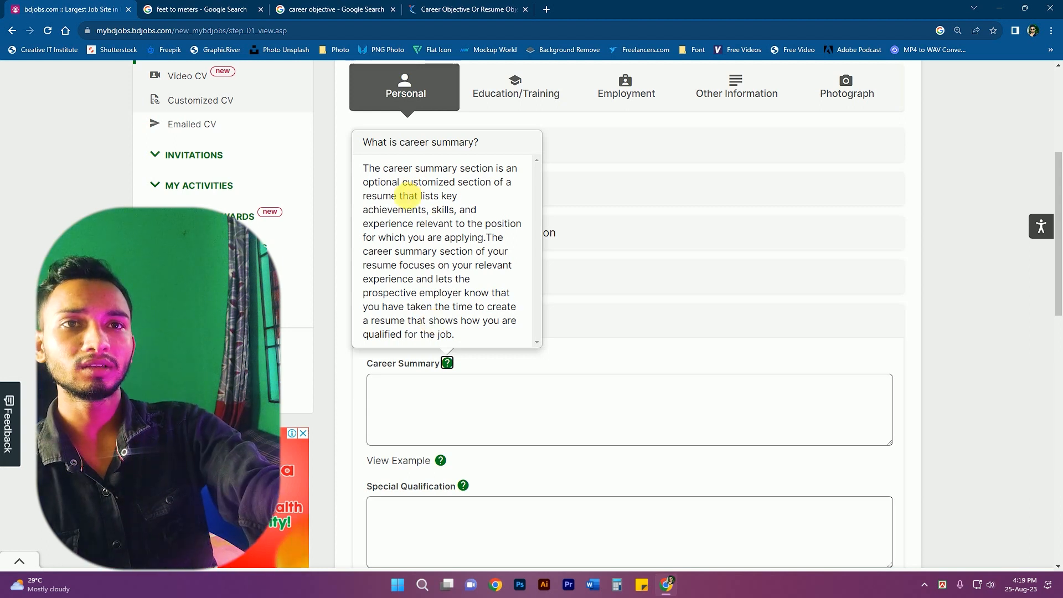
pyautogui.scroll(2, 485, 372)
pyautogui.scroll(-2, 422, 476)
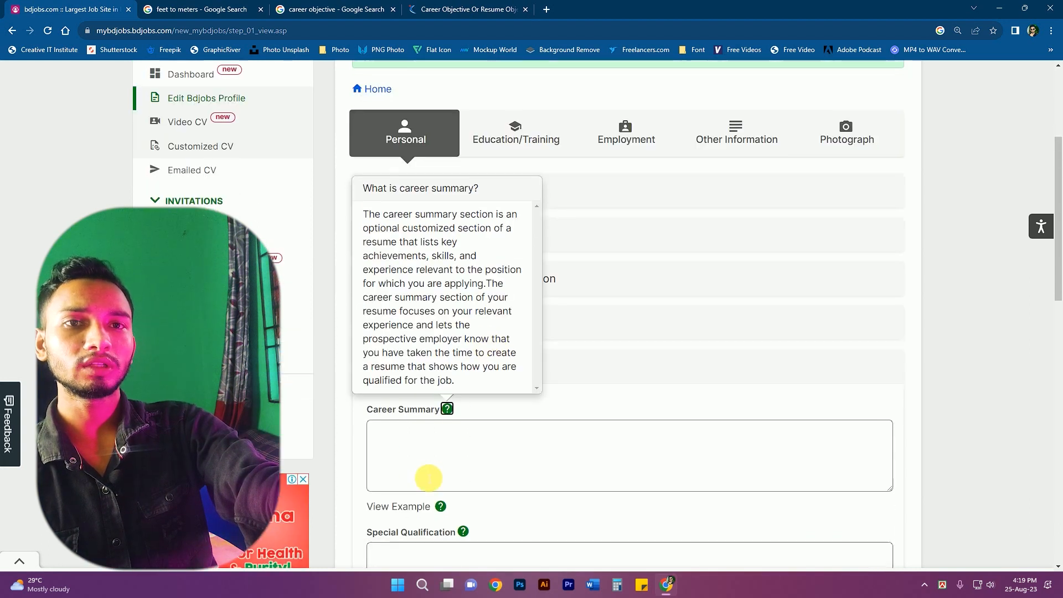
pyautogui.click(418, 398)
pyautogui.click(547, 9)
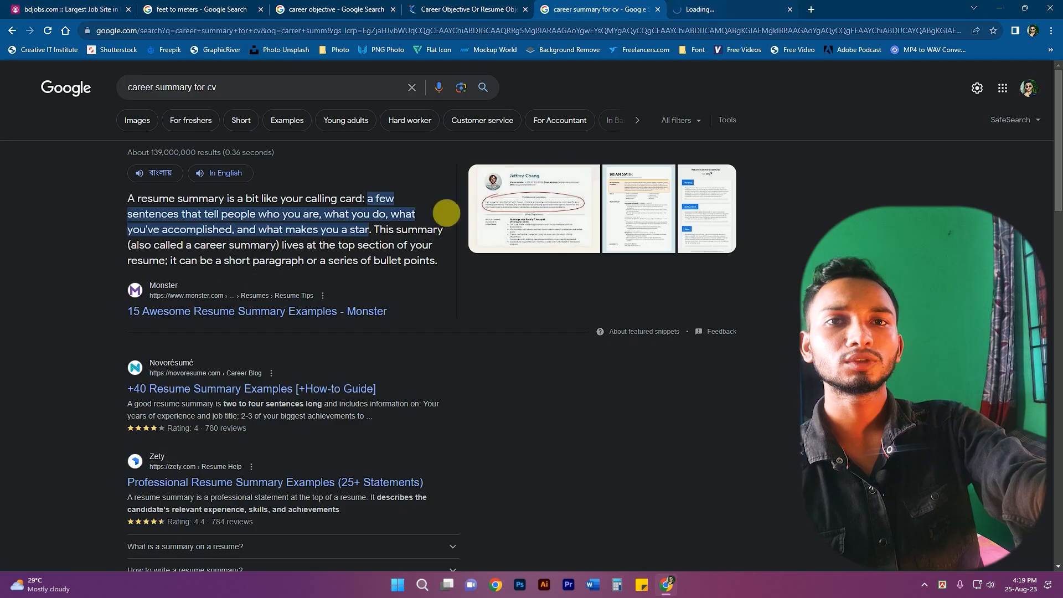
# - Open Monster's resume summary examples article and copy the Teacher section's first summary bullet
pyautogui.click(237, 310)
pyautogui.click(229, 95)
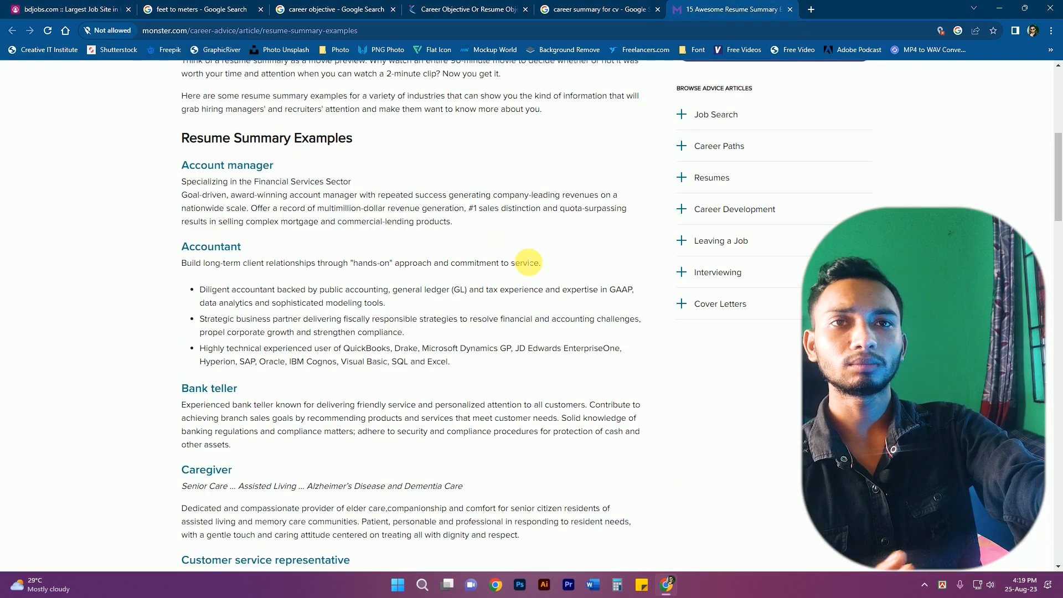
pyautogui.scroll(-2, 449, 281)
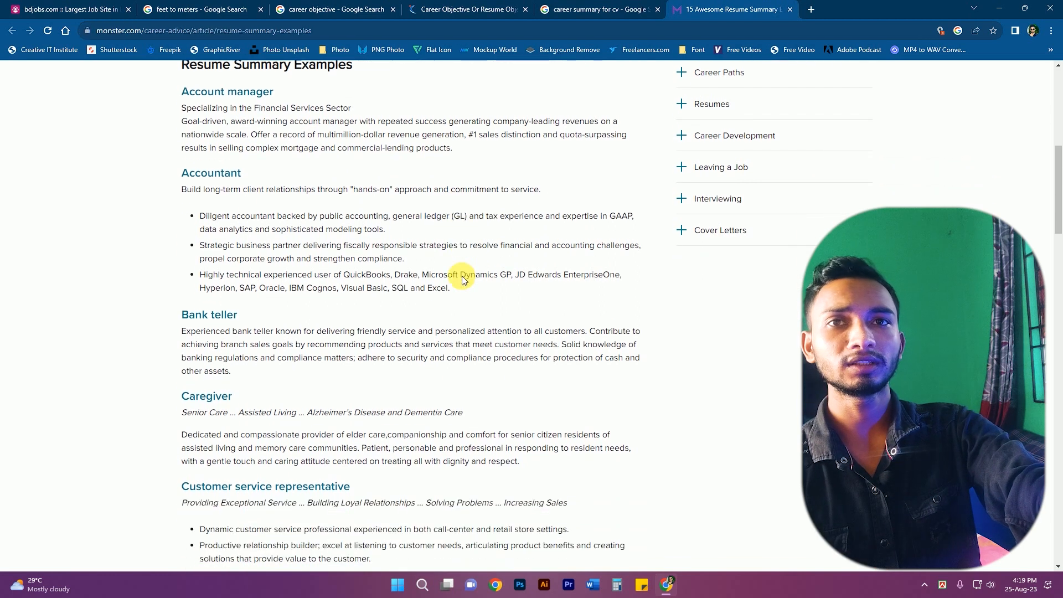
pyautogui.scroll(-5, 224, 215)
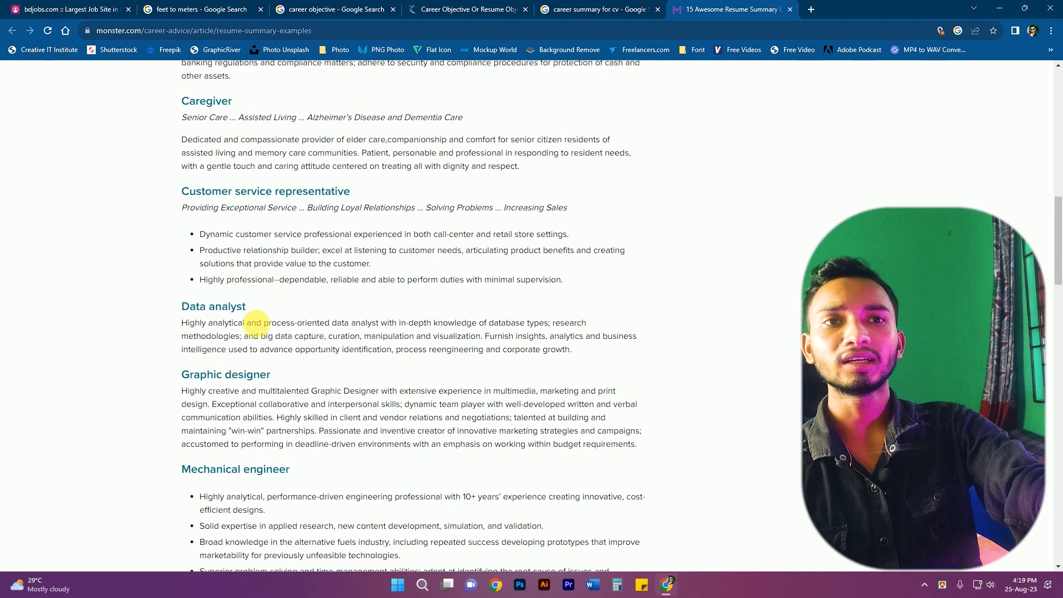
pyautogui.scroll(-3, 471, 338)
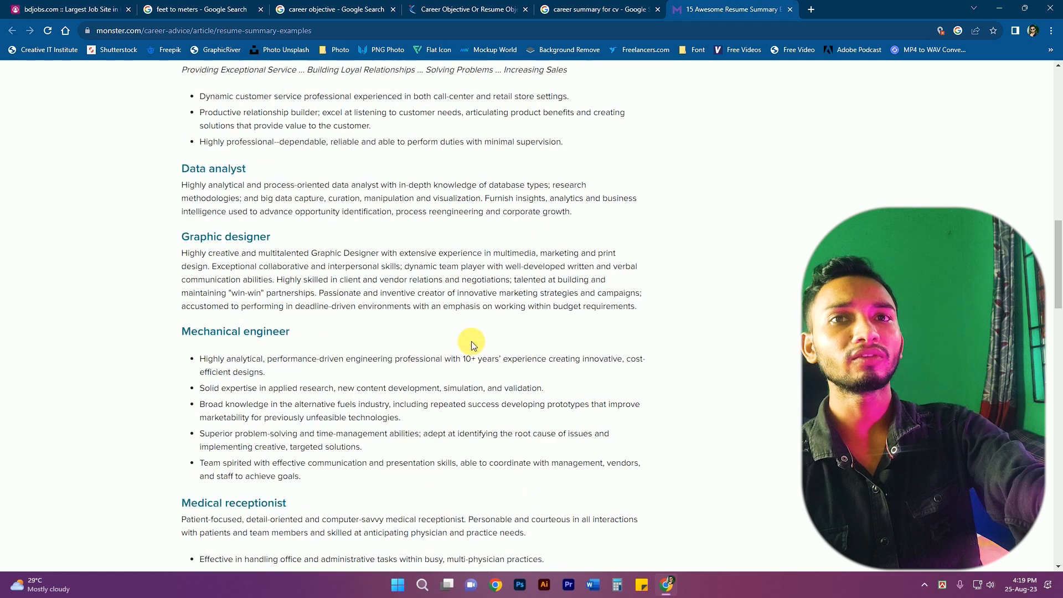
pyautogui.scroll(-3, 427, 317)
pyautogui.scroll(-2, 426, 317)
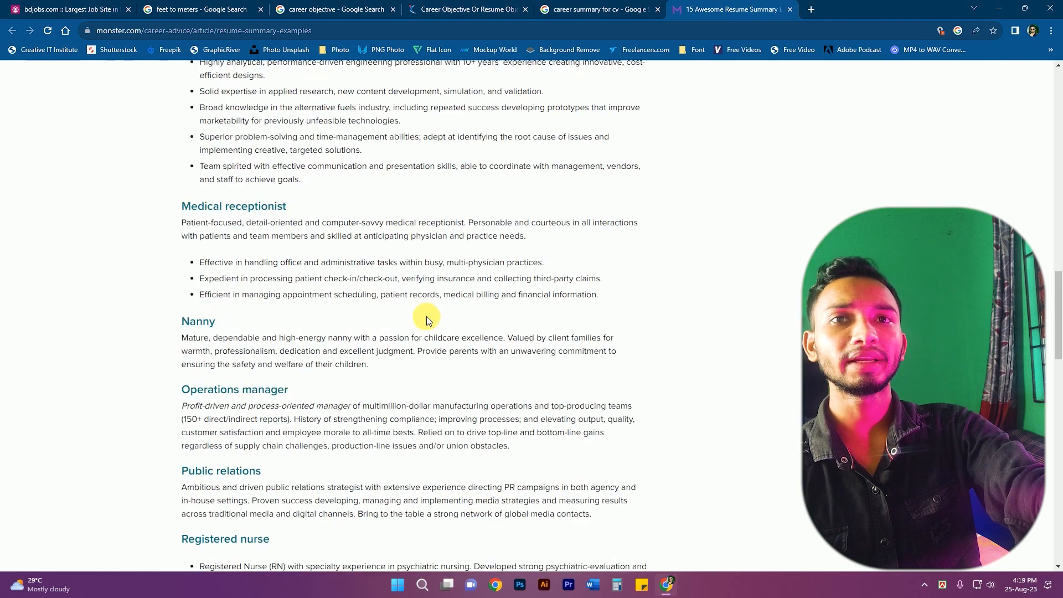
pyautogui.scroll(-1, 314, 244)
pyautogui.scroll(-14, 388, 322)
pyautogui.scroll(5, 414, 330)
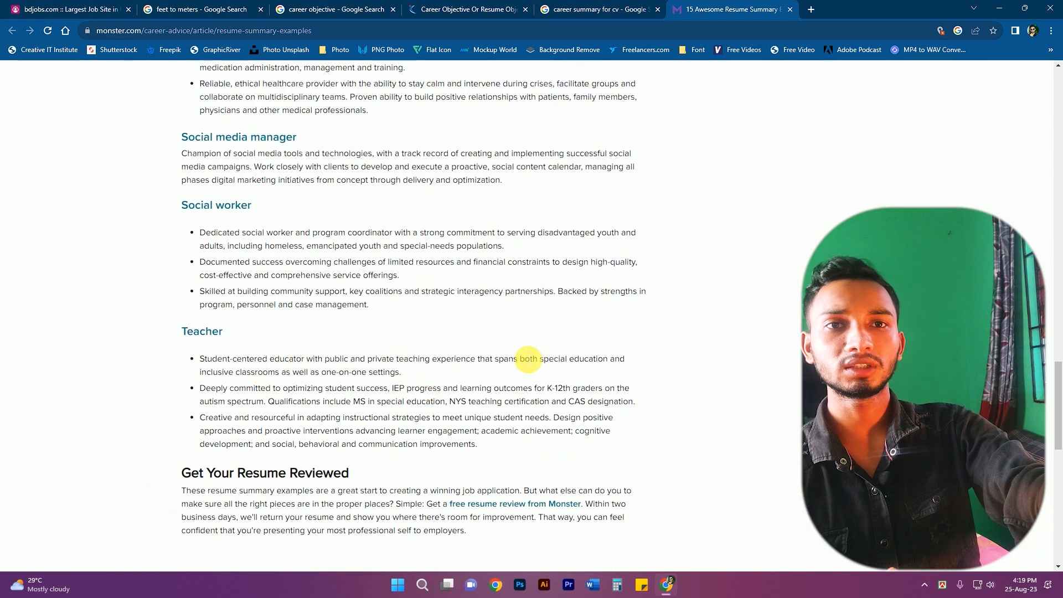
pyautogui.moveTo(403, 375); pyautogui.dragTo(221, 345)
pyautogui.hotkey('ctrl', 'c')
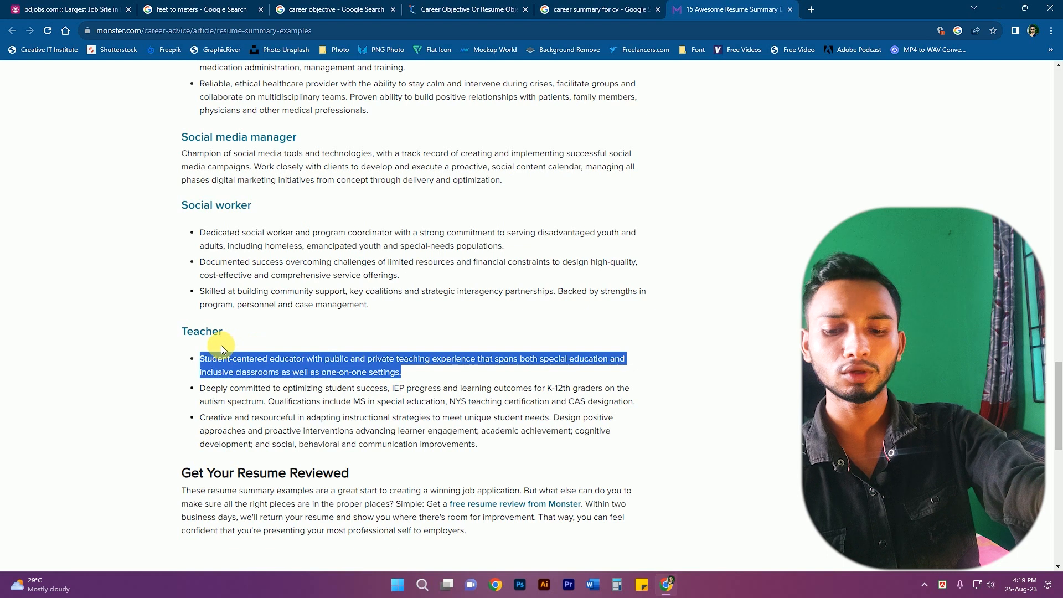
pyautogui.click(71, 9)
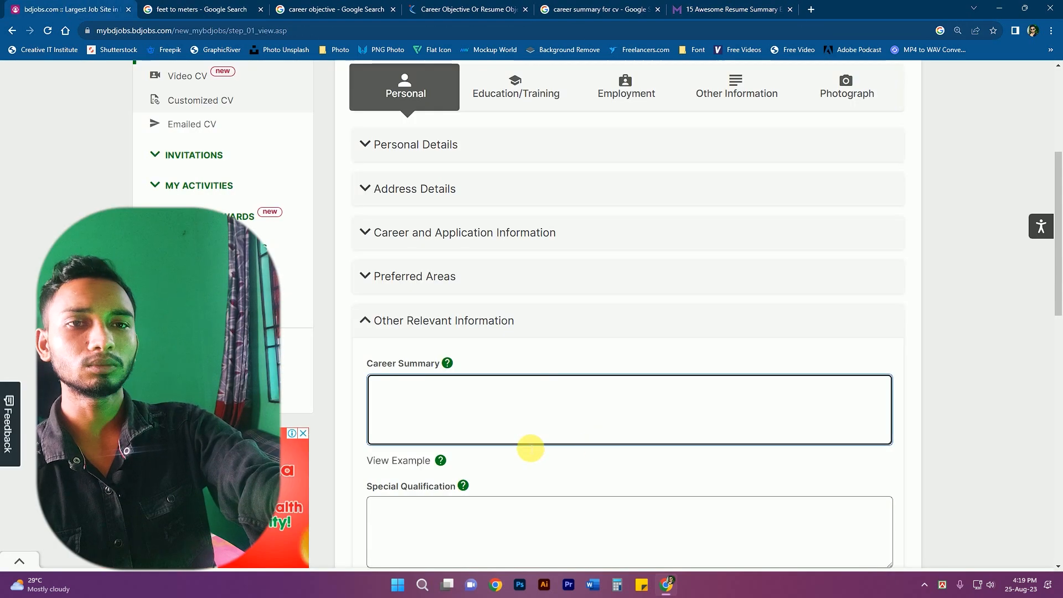
# - Paste the teacher summary into Career Summary, add keywords Graphics Designer, Computer Operator, and save
pyautogui.hotkey('ctrl', 'v')
pyautogui.scroll(-3, 601, 443)
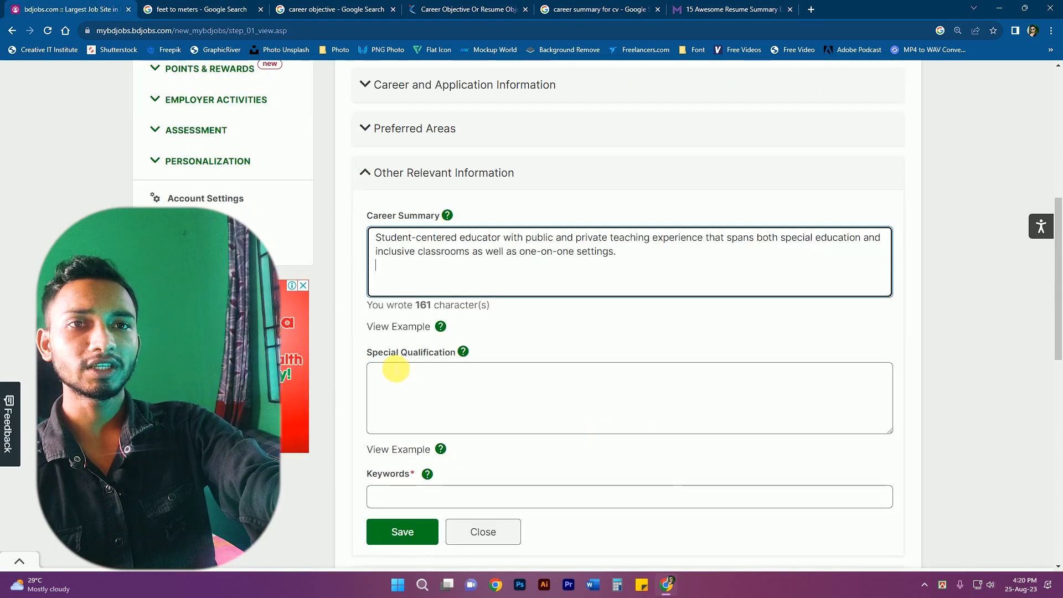
pyautogui.click(445, 376)
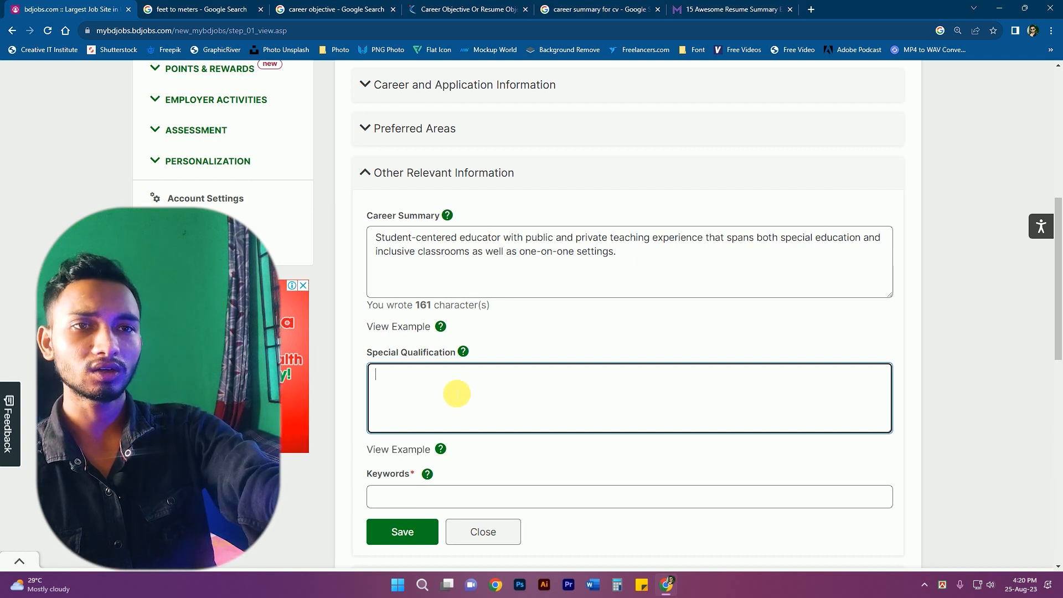
pyautogui.scroll(-1, 487, 377)
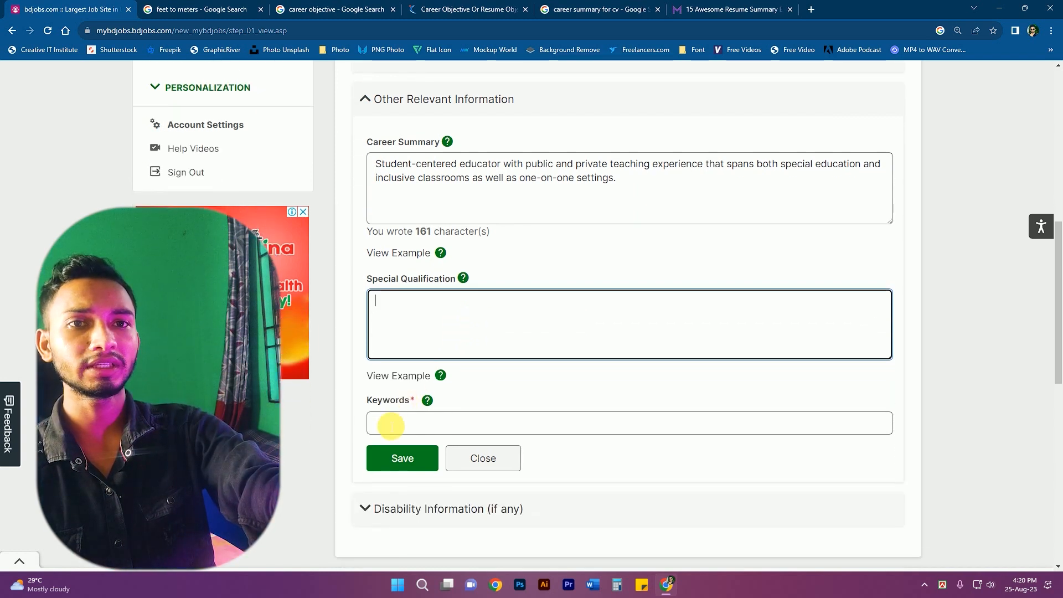
pyautogui.click(391, 425)
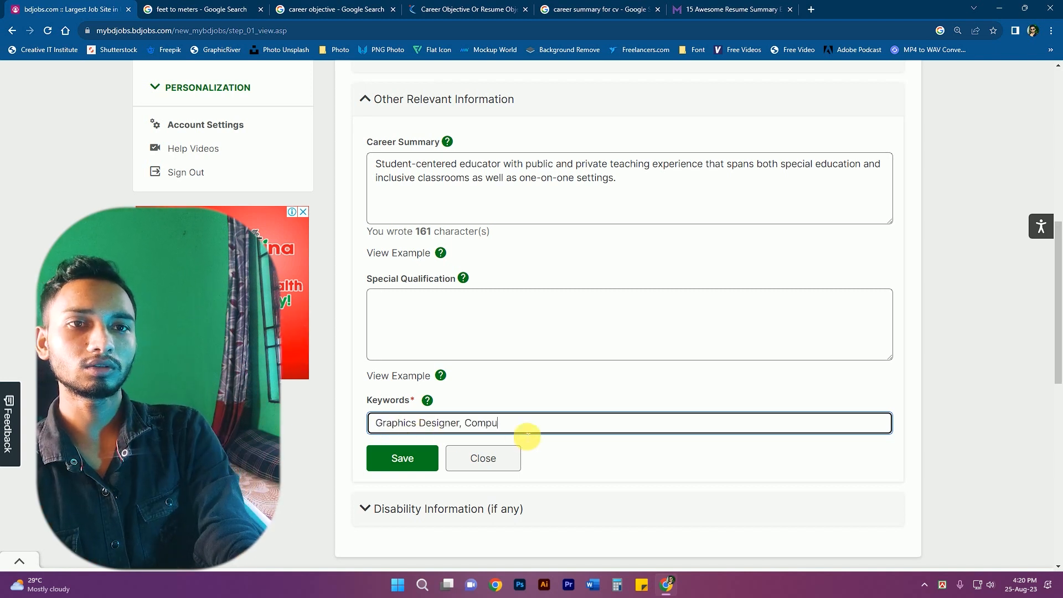
pyautogui.click(582, 442)
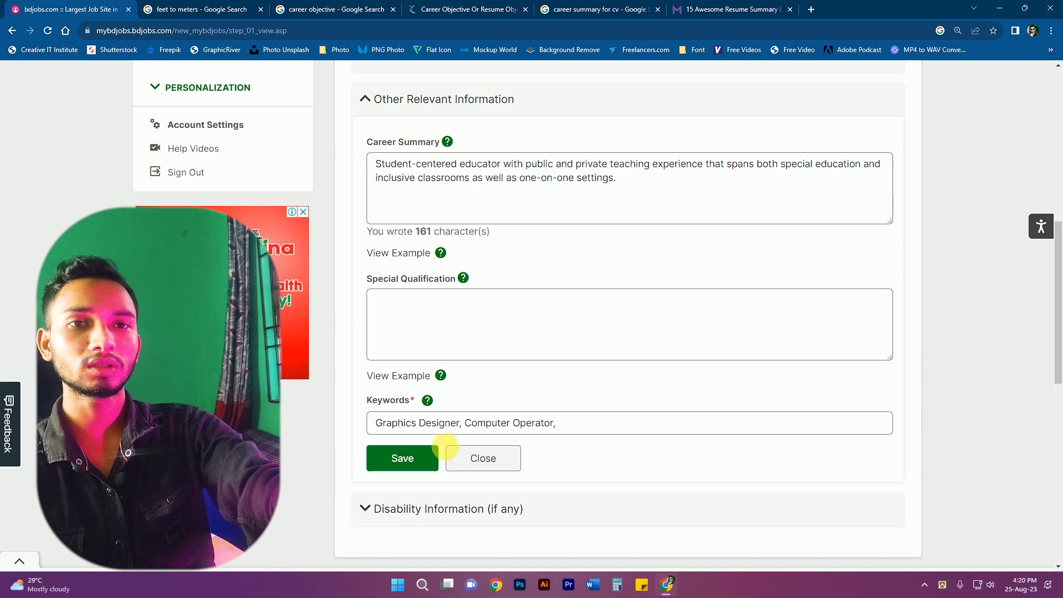
pyautogui.click(416, 470)
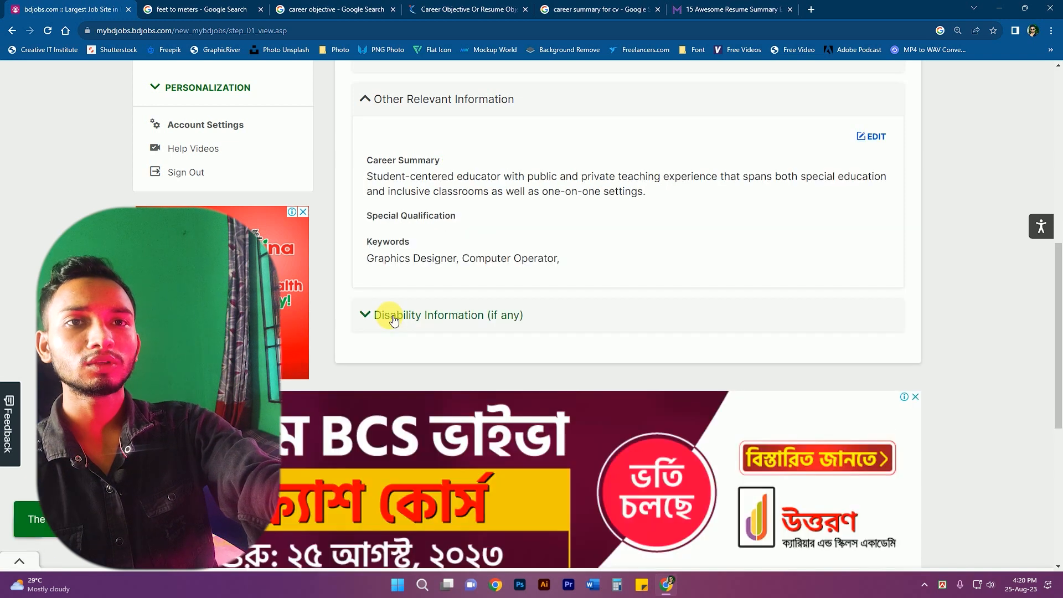
pyautogui.click(394, 317)
# - Edit the Academic 1 SSC record in Education/Training and set its group to Science
pyautogui.scroll(2, 603, 300)
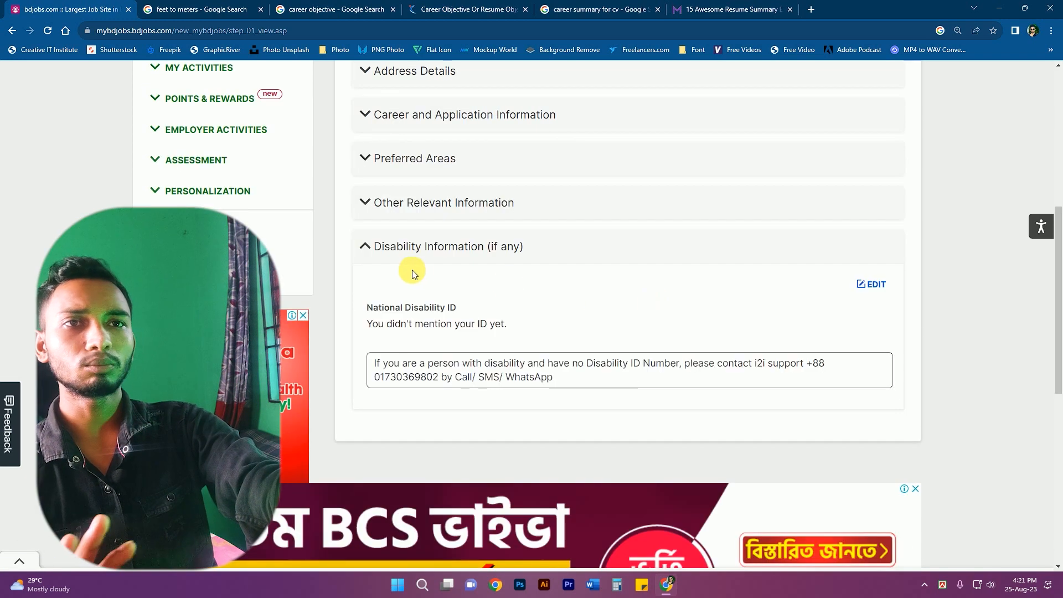
pyautogui.scroll(7, 563, 297)
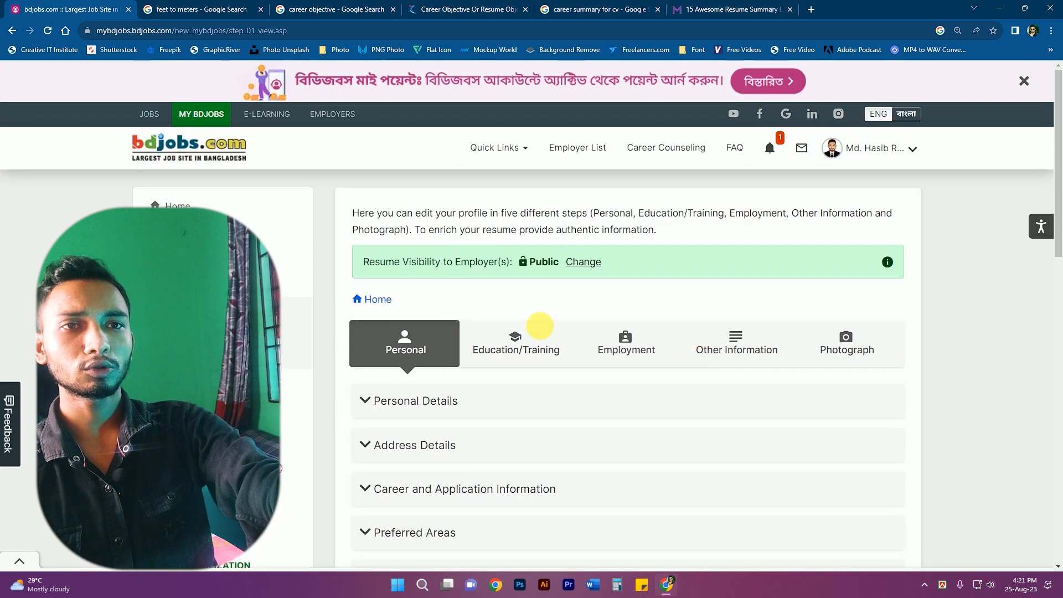
pyautogui.click(536, 342)
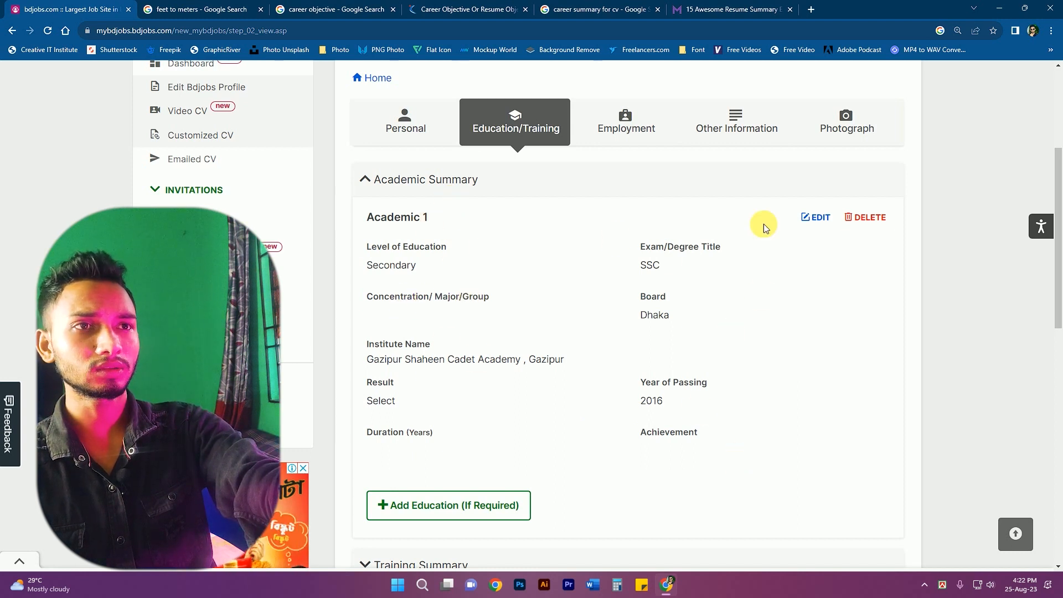
pyautogui.click(810, 217)
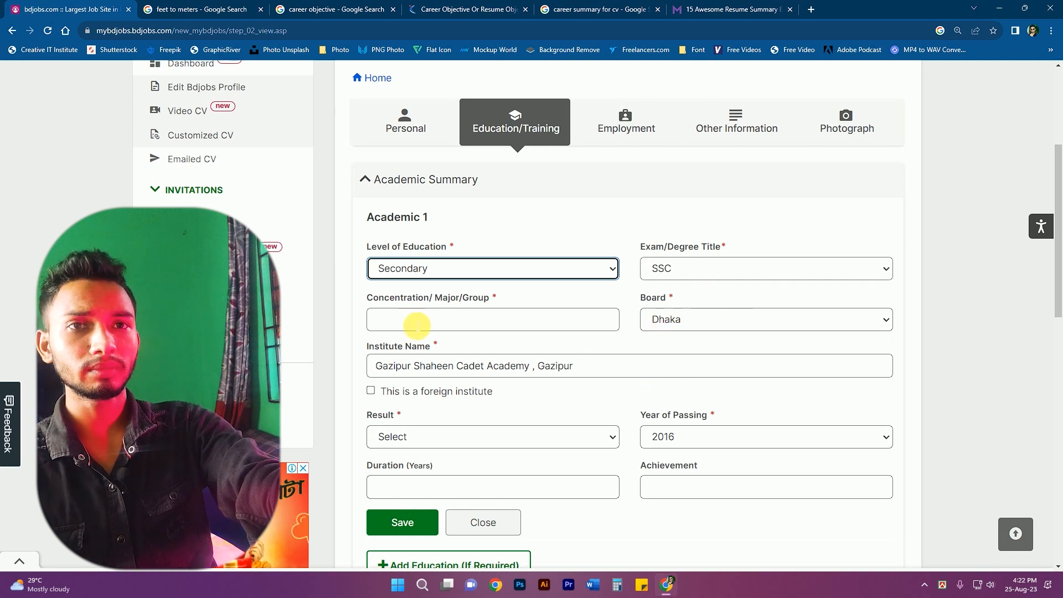
pyautogui.click(416, 325)
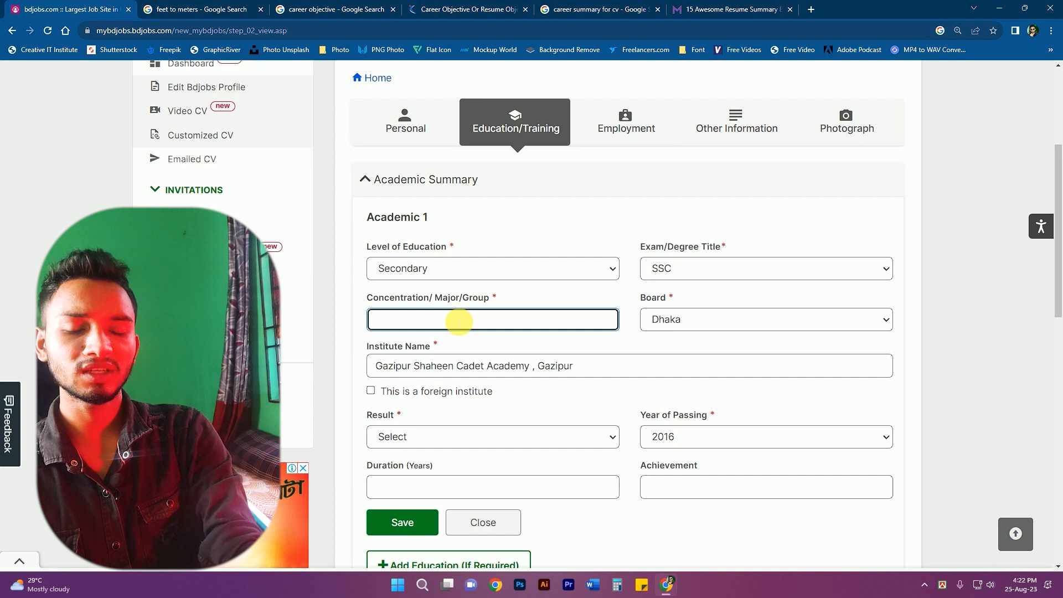
pyautogui.write('sci')
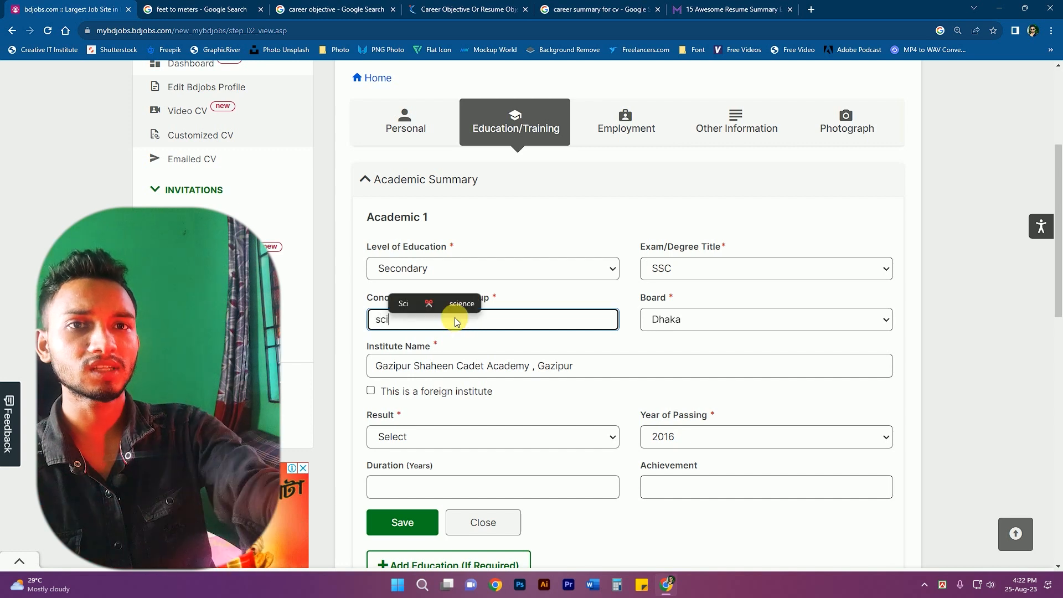
pyautogui.click(443, 341)
# - Set the result to Grade with CGPA 5.00 on scale 5 and save the record
pyautogui.scroll(-1, 526, 355)
pyautogui.click(450, 366)
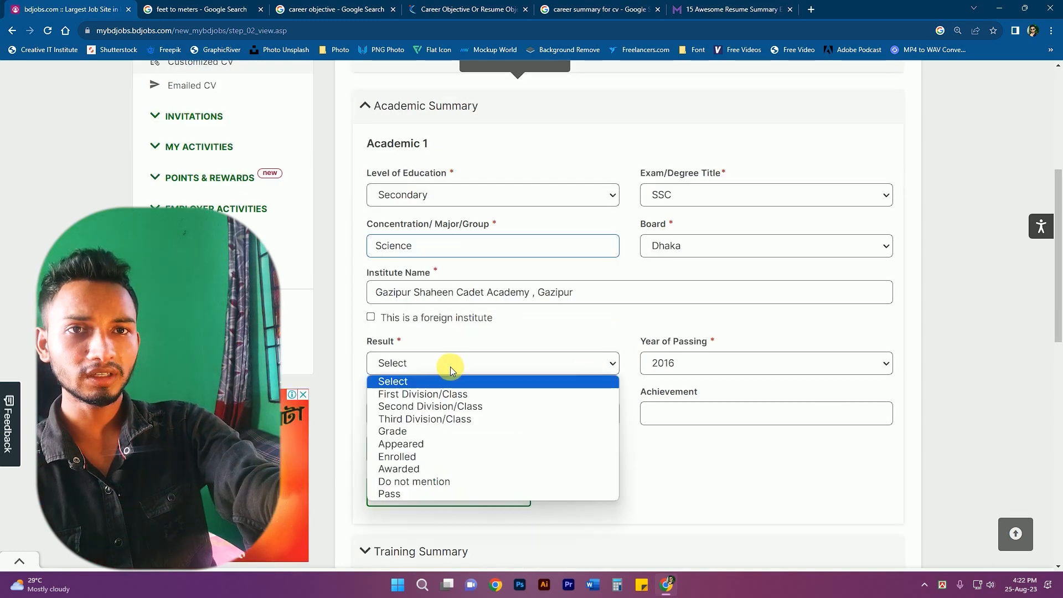
pyautogui.click(393, 432)
pyautogui.click(682, 369)
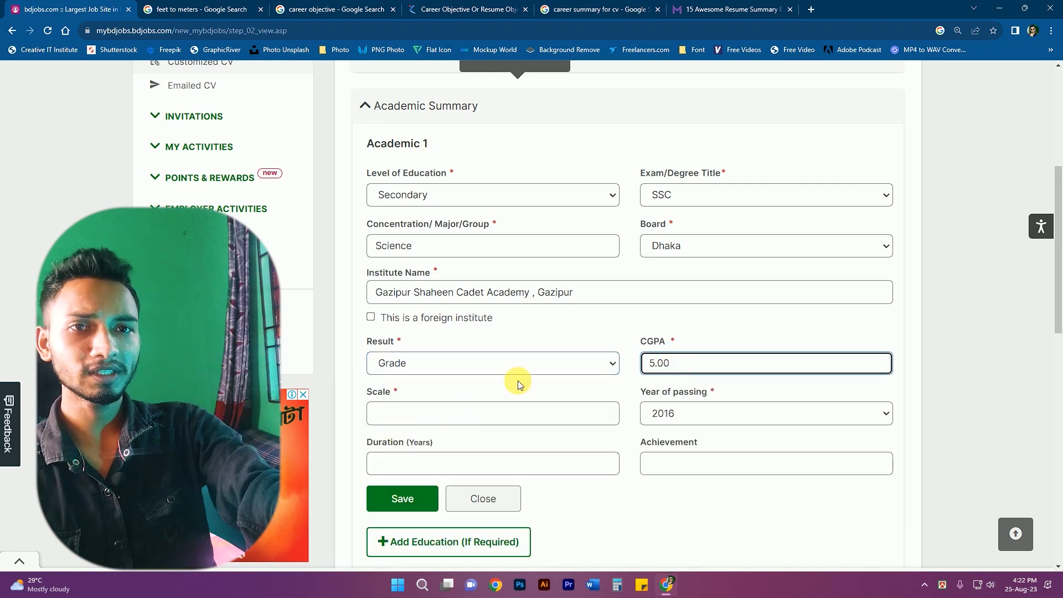
pyautogui.click(431, 413)
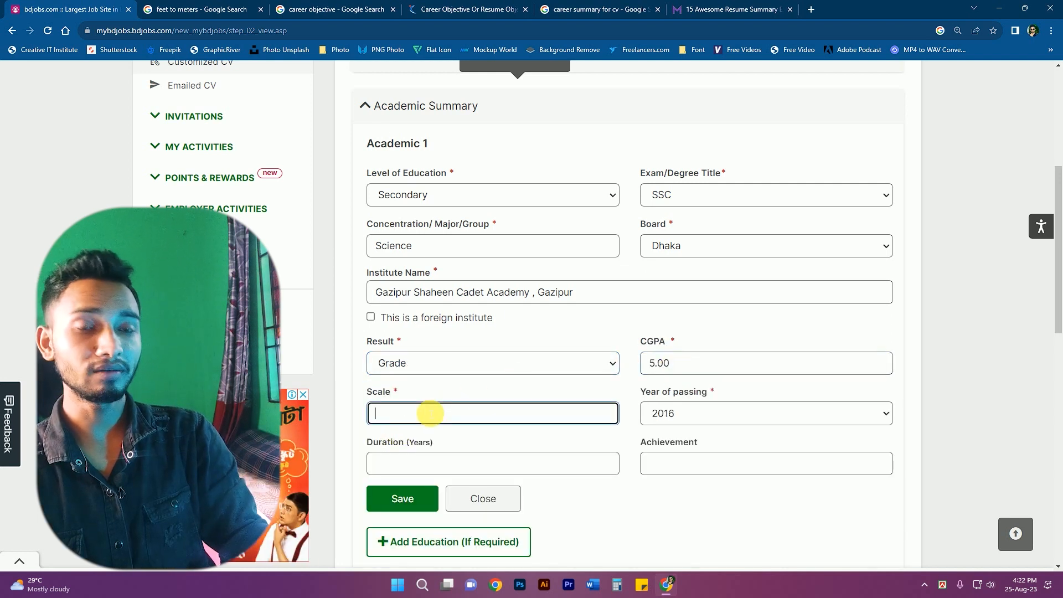
pyautogui.write('5')
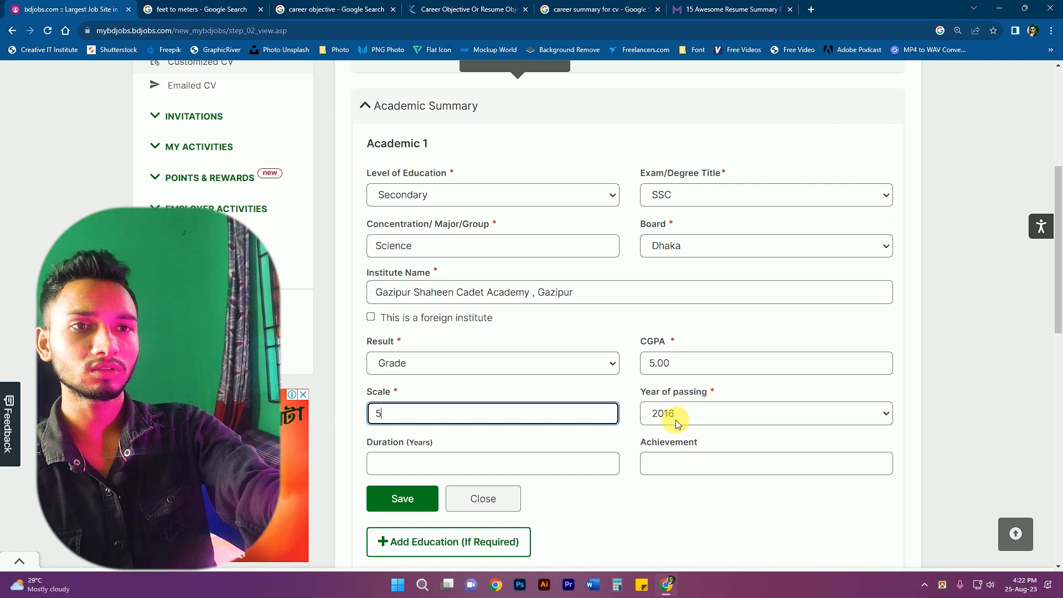
pyautogui.click(410, 502)
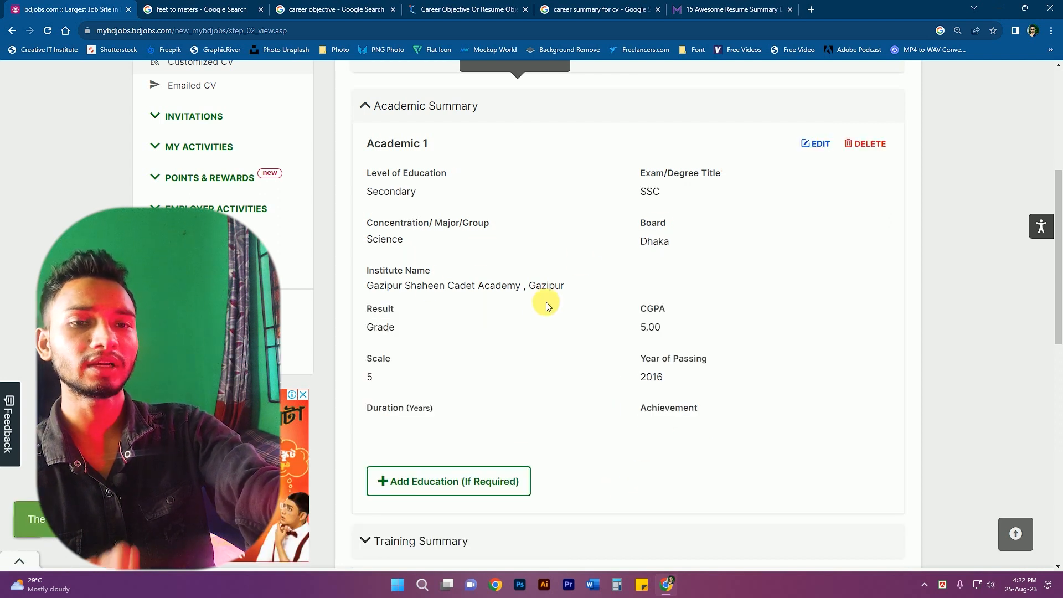
pyautogui.scroll(-3, 596, 311)
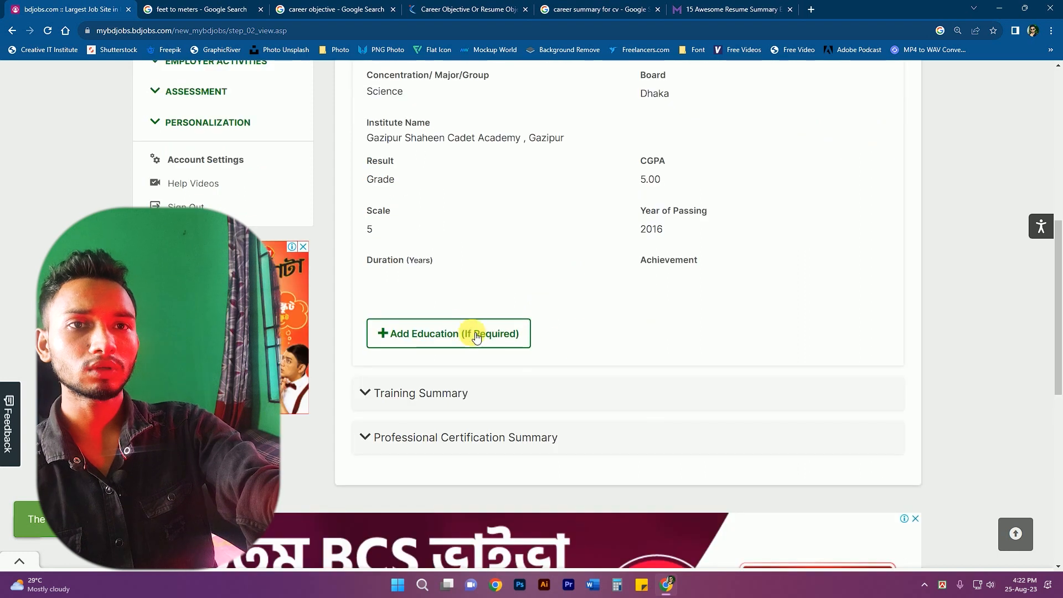
# - Start a Higher Secondary education entry, then close the form without saving
pyautogui.click(440, 335)
pyautogui.scroll(-1, 567, 334)
pyautogui.click(425, 309)
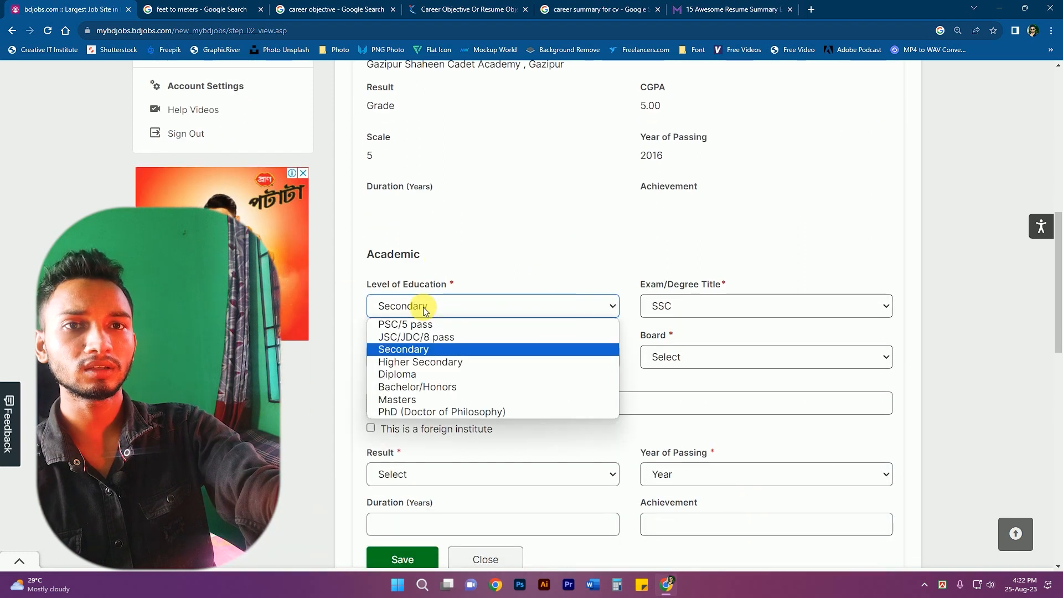
pyautogui.click(410, 361)
pyautogui.click(668, 306)
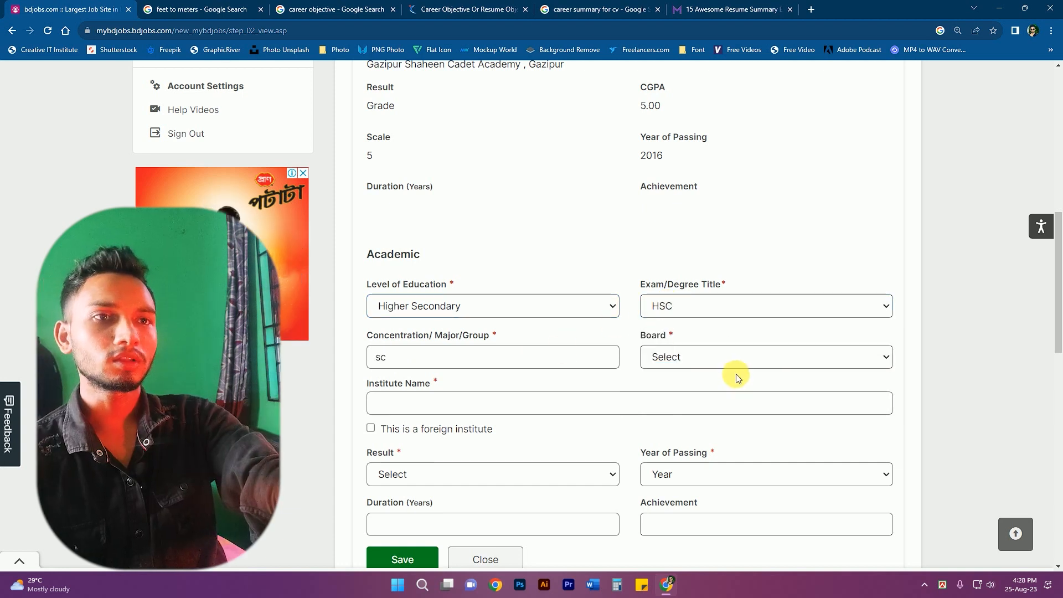
pyautogui.scroll(-1, 736, 375)
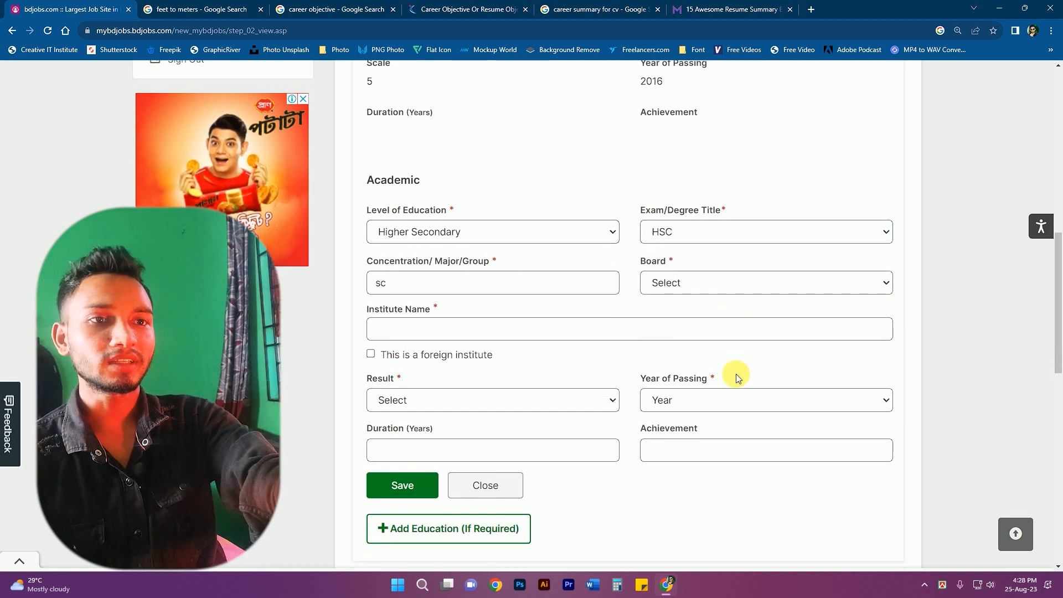
pyautogui.click(483, 485)
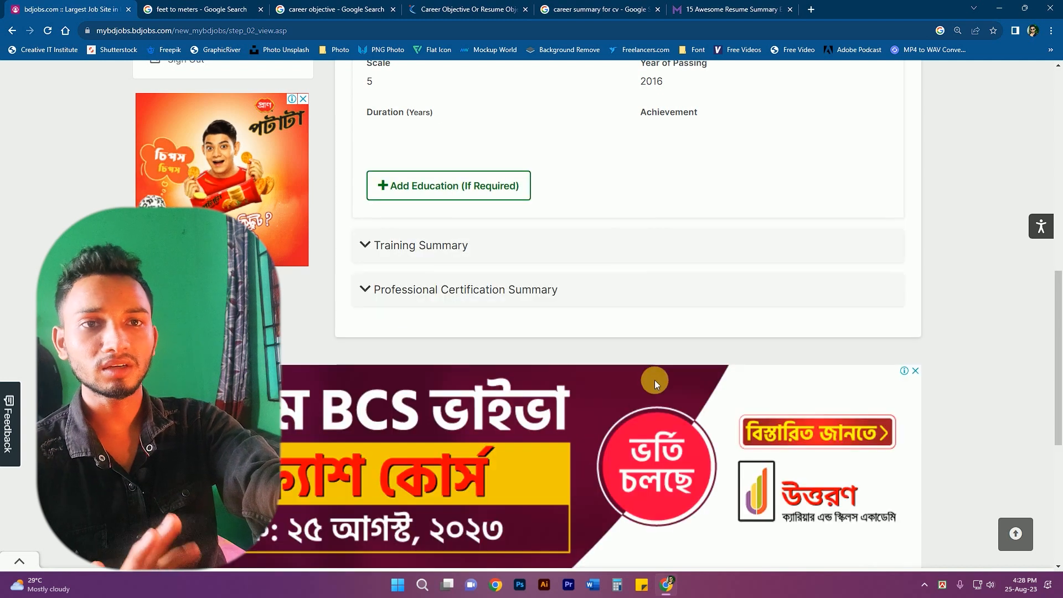
# - Open and close an empty training form, expand Professional Certification, and go to Employment
pyautogui.click(442, 259)
pyautogui.click(625, 293)
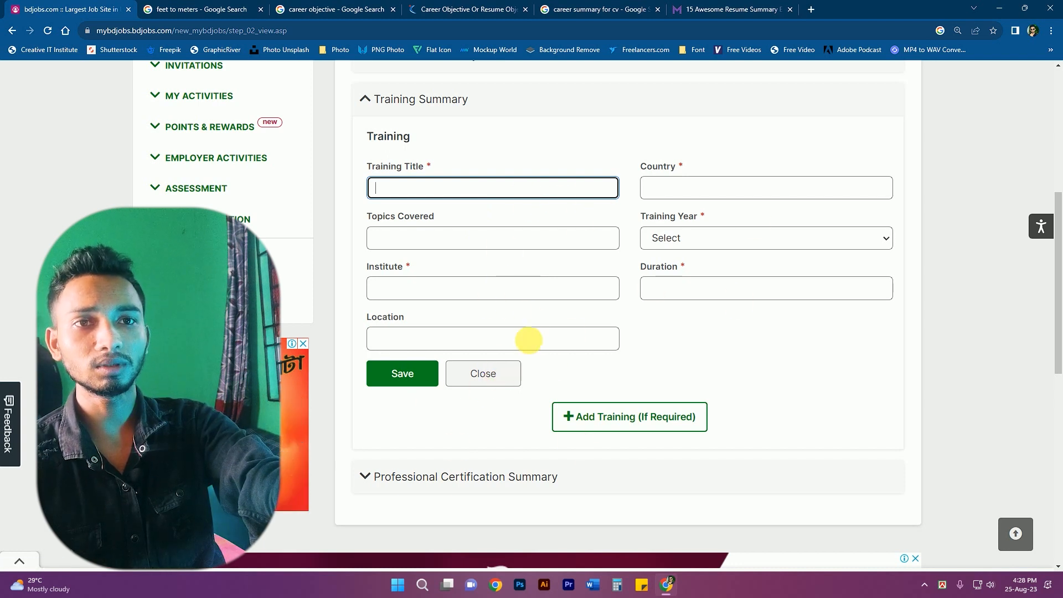
pyautogui.click(482, 373)
pyautogui.click(404, 349)
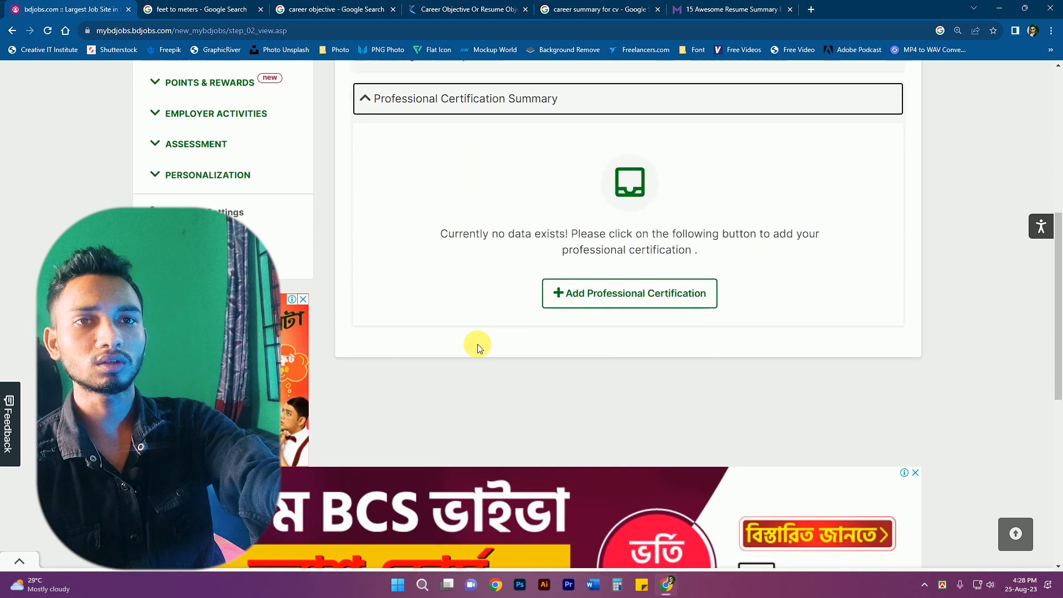
pyautogui.scroll(4, 503, 334)
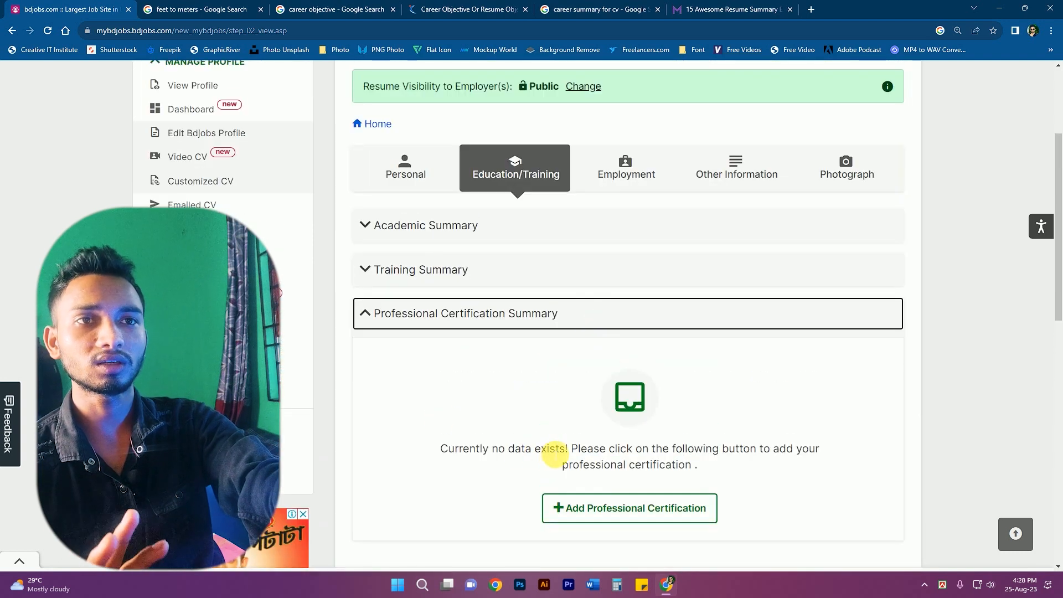
pyautogui.click(624, 165)
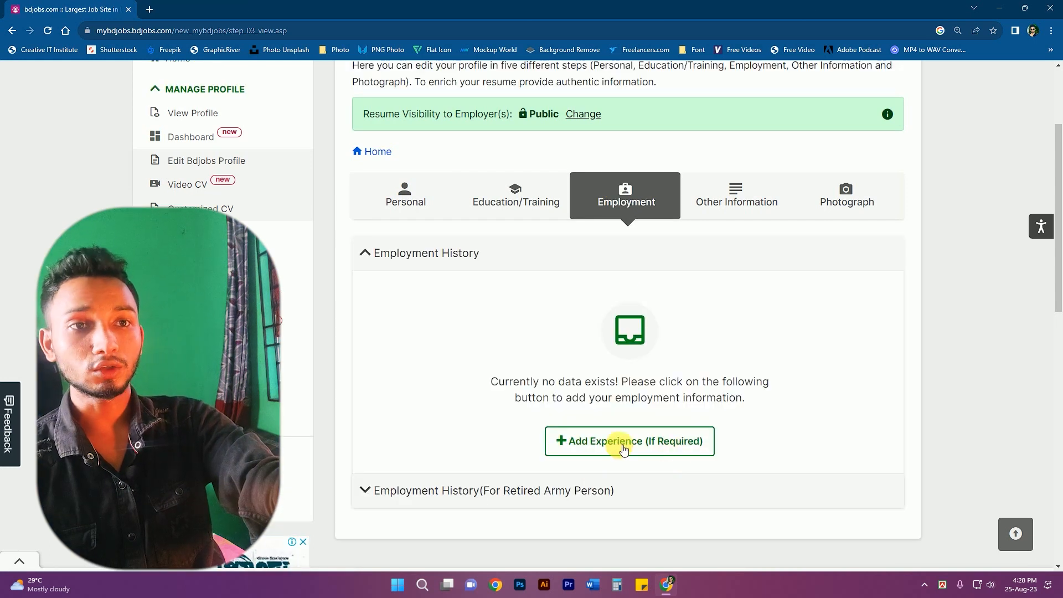
# - Look over the Add Experience form, close it unsaved, and go to Other Information
pyautogui.click(623, 441)
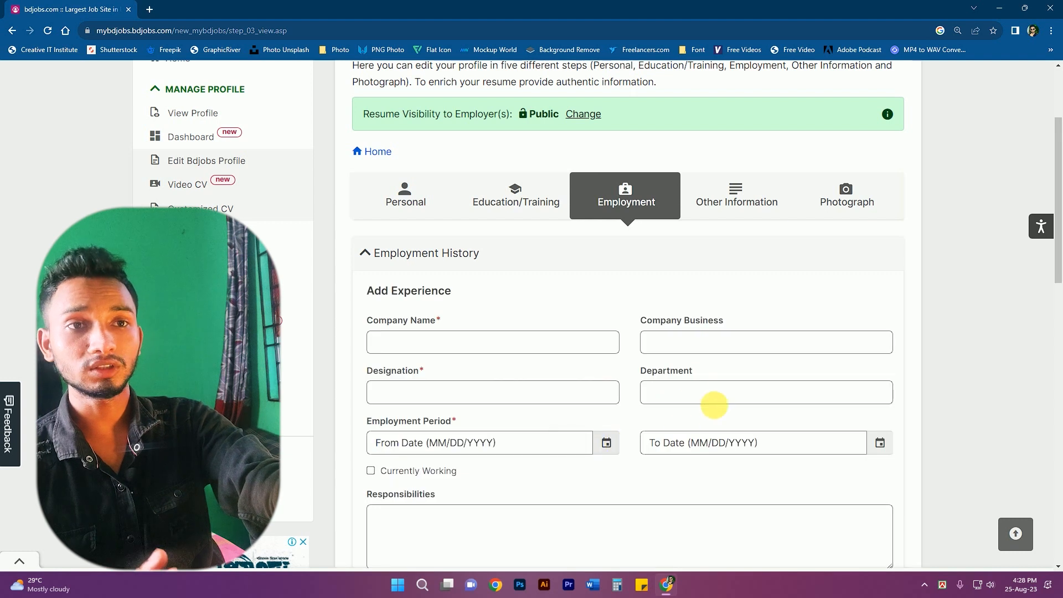
pyautogui.click(419, 346)
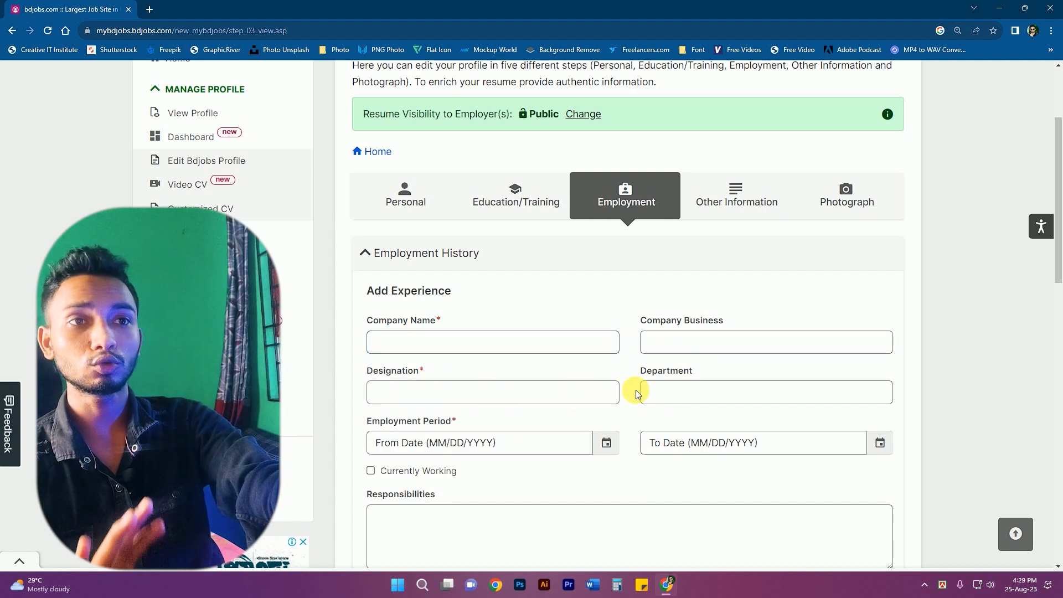
pyautogui.scroll(-1, 432, 426)
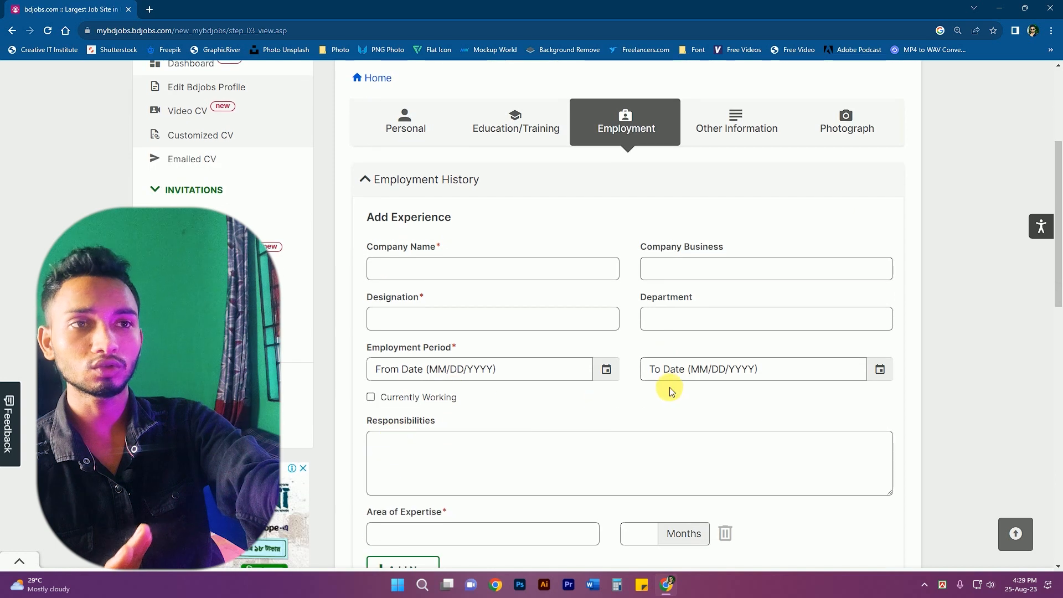
pyautogui.scroll(-1, 726, 376)
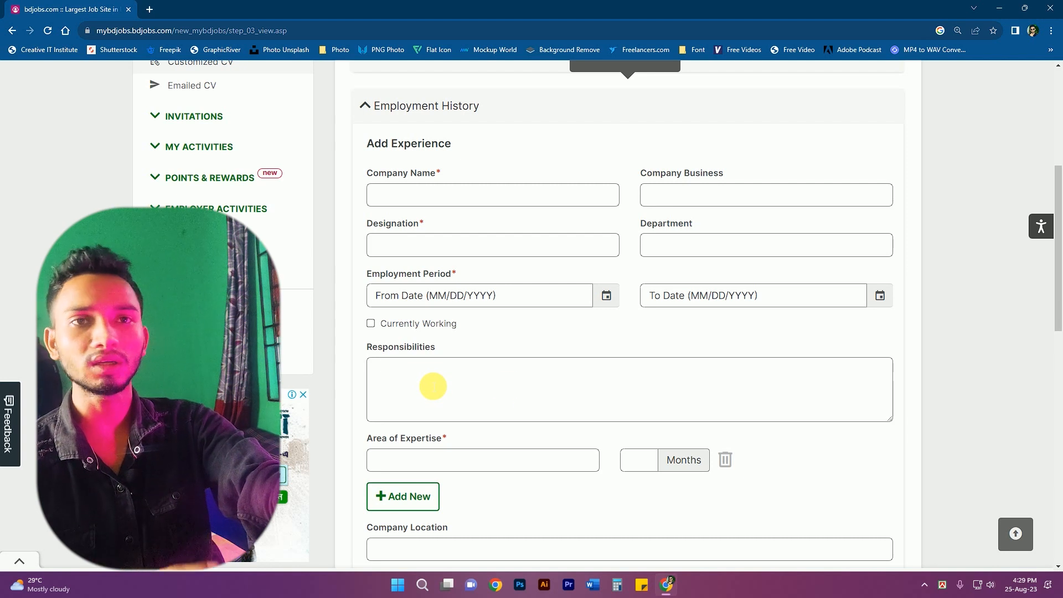
pyautogui.scroll(-2, 527, 407)
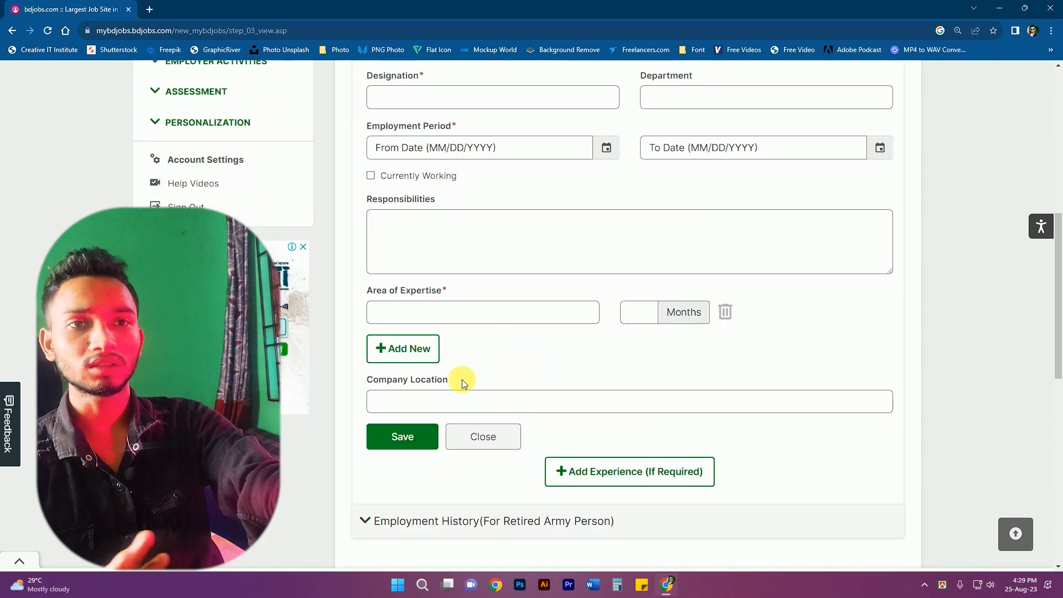
pyautogui.click(479, 439)
pyautogui.scroll(6, 551, 400)
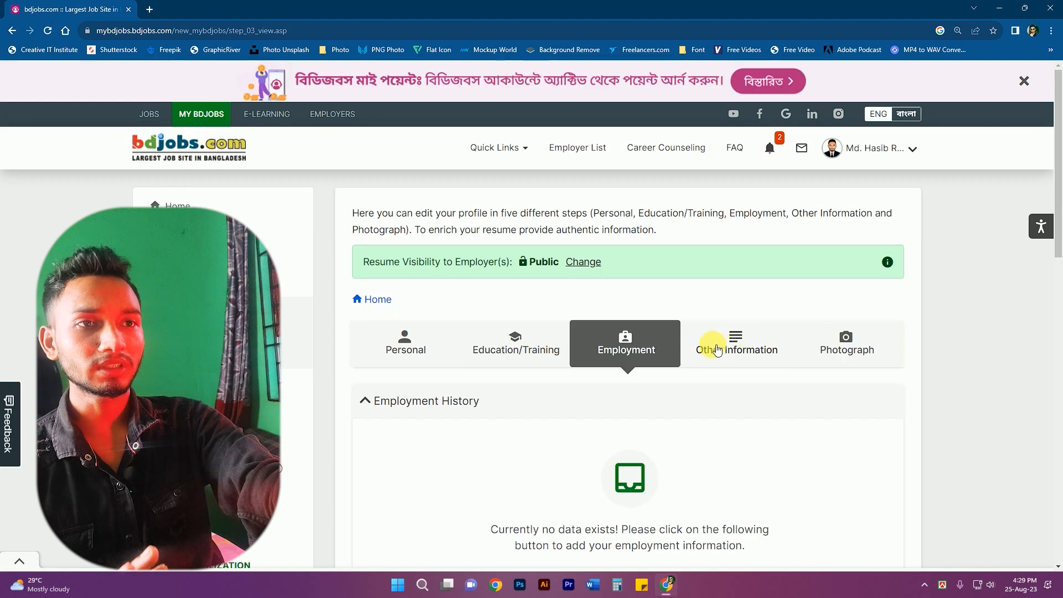
pyautogui.click(733, 350)
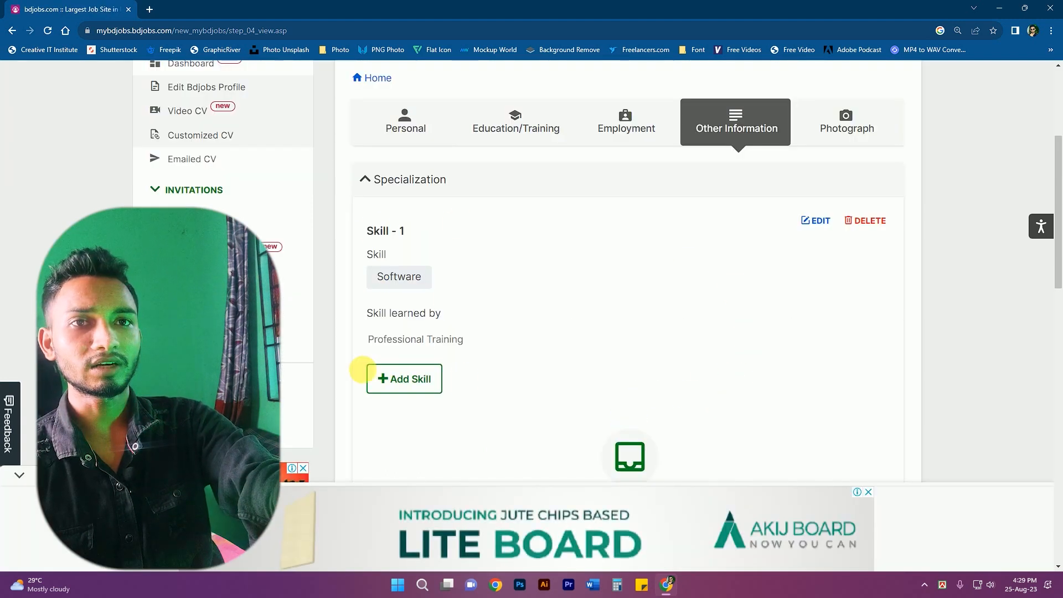
pyautogui.scroll(-7, 443, 363)
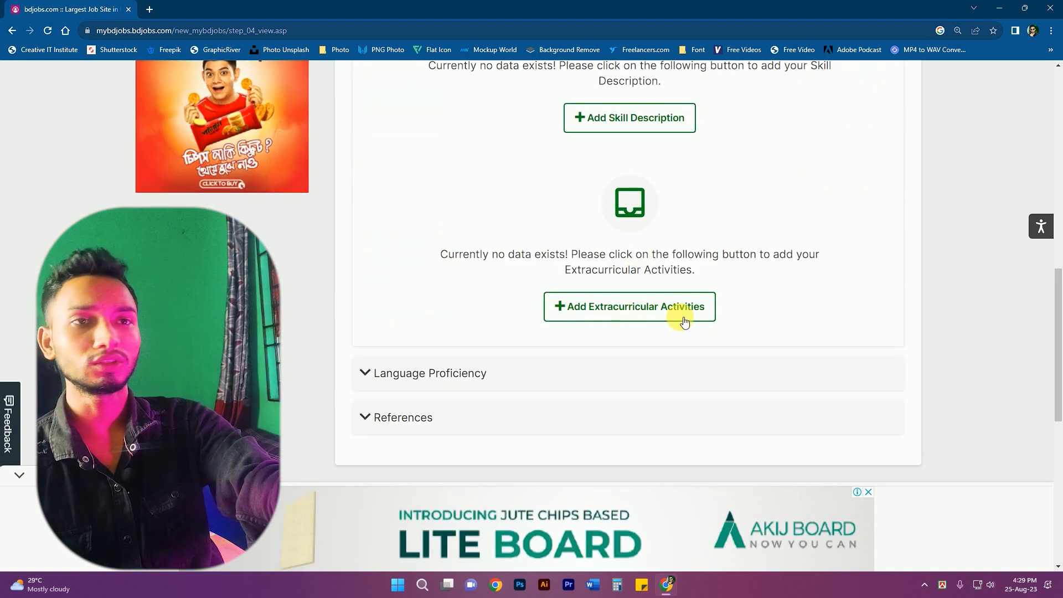
# - Start a new Language Proficiency entry with english as the language
pyautogui.click(409, 373)
pyautogui.scroll(4, 493, 277)
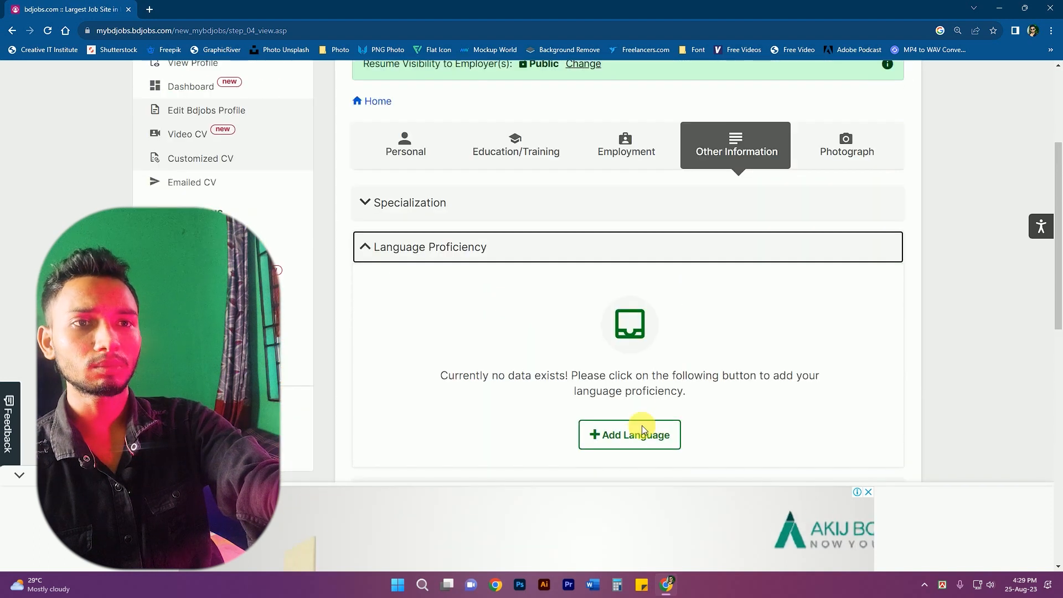
pyautogui.click(625, 443)
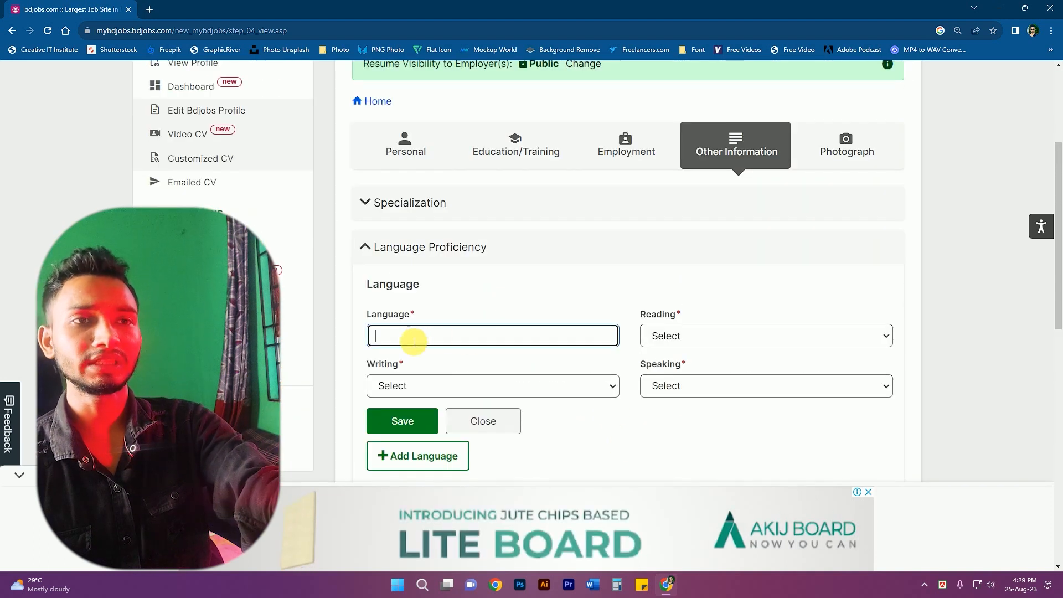
pyautogui.write('ern')
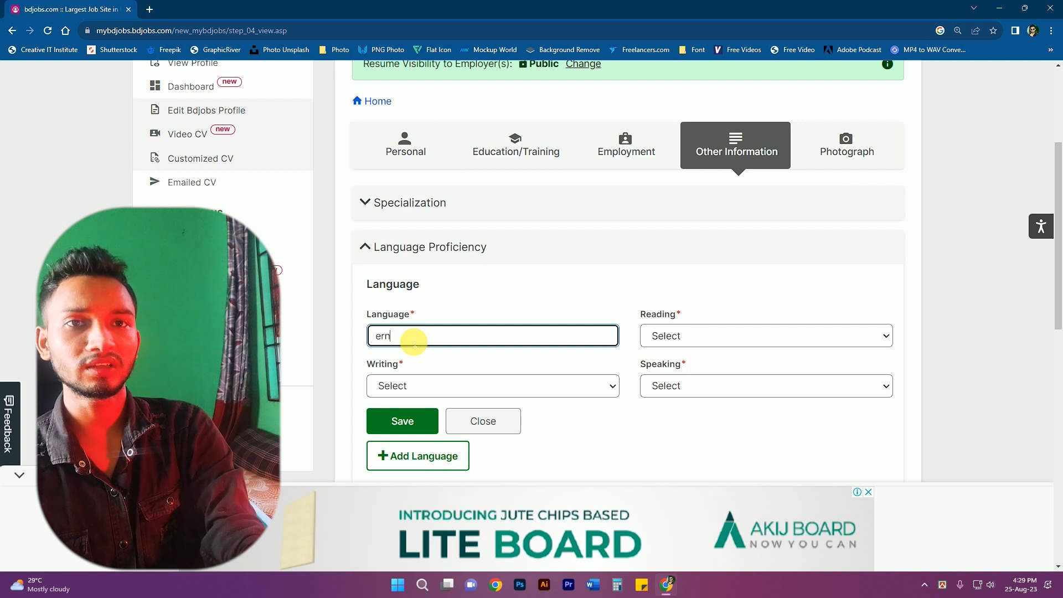
pyautogui.press('BackSpace')
pyautogui.press('BackSpace')
pyautogui.press('BackSpace')
pyautogui.write('english')
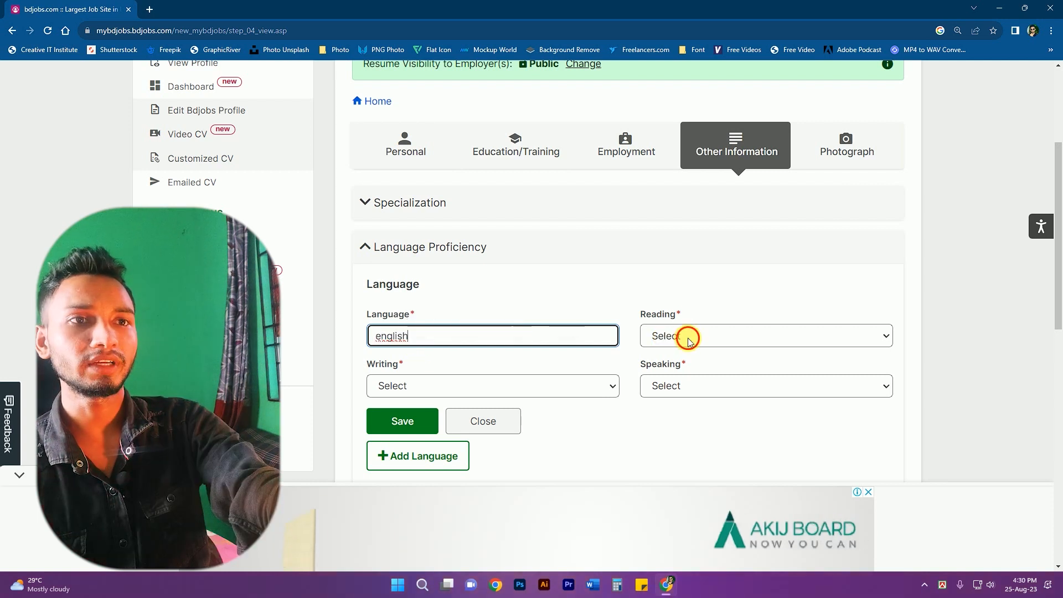
# - Set reading and writing to High, speaking to Medium, and save the english entry
pyautogui.click(688, 339)
pyautogui.click(672, 365)
pyautogui.click(458, 386)
pyautogui.click(398, 413)
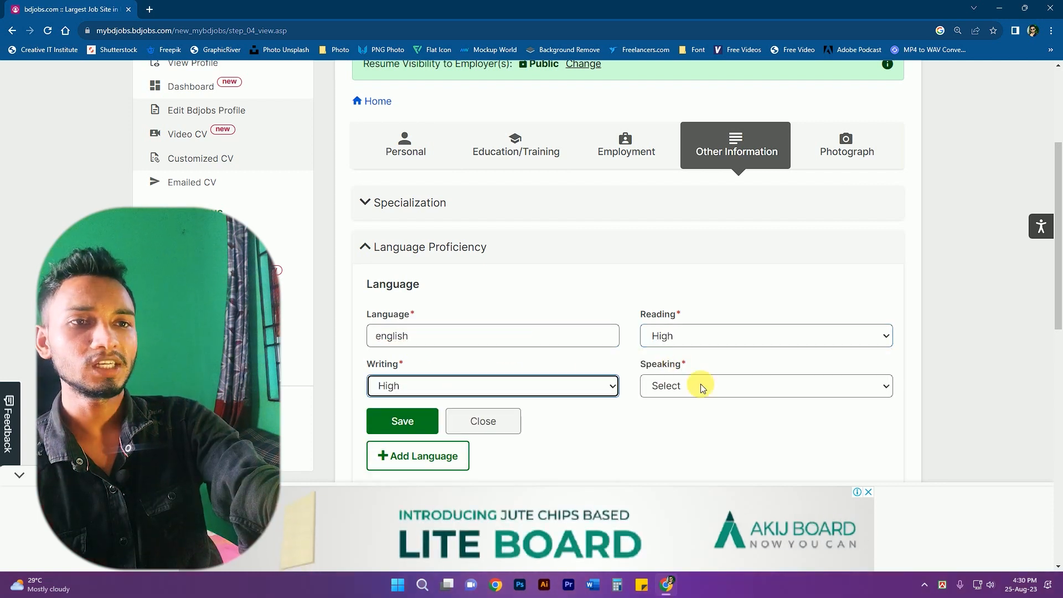
pyautogui.click(701, 386)
pyautogui.click(681, 429)
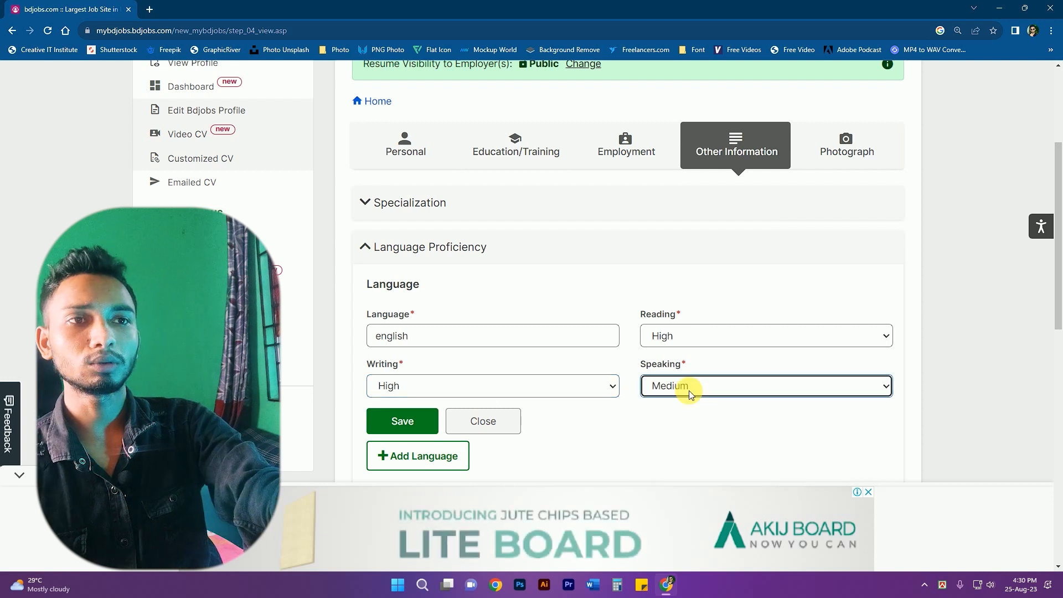
pyautogui.click(406, 422)
pyautogui.click(404, 339)
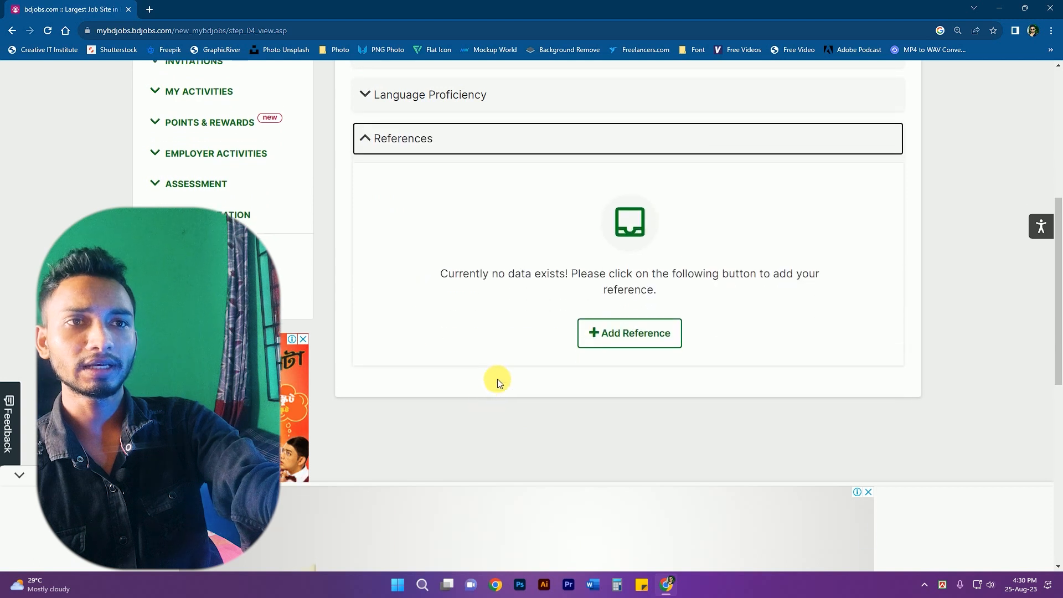
# - Look over an empty reference form and its Relation options, then go to the Photograph step
pyautogui.click(653, 292)
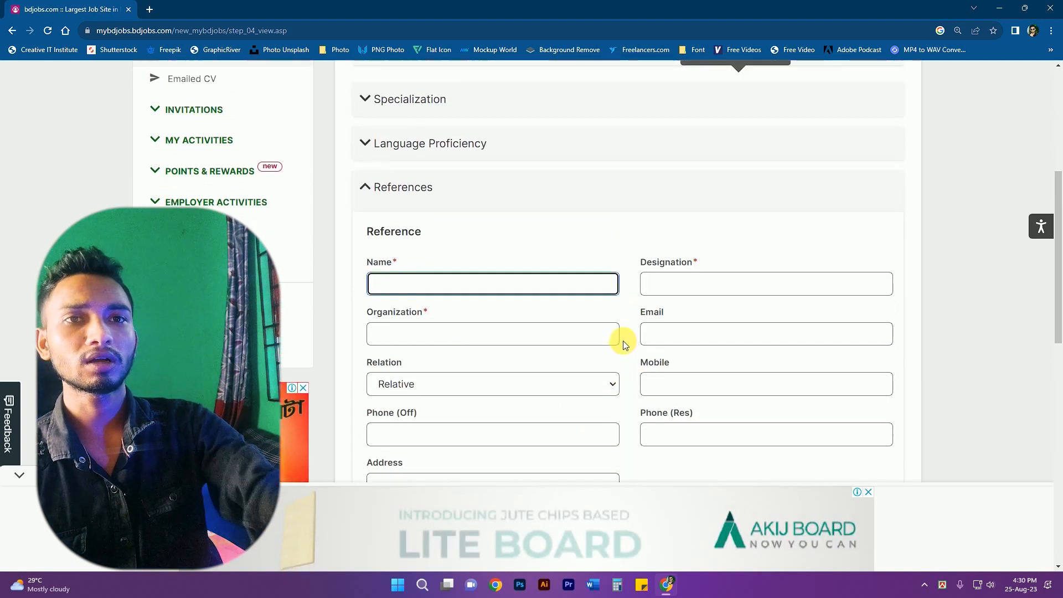
pyautogui.scroll(-2, 624, 341)
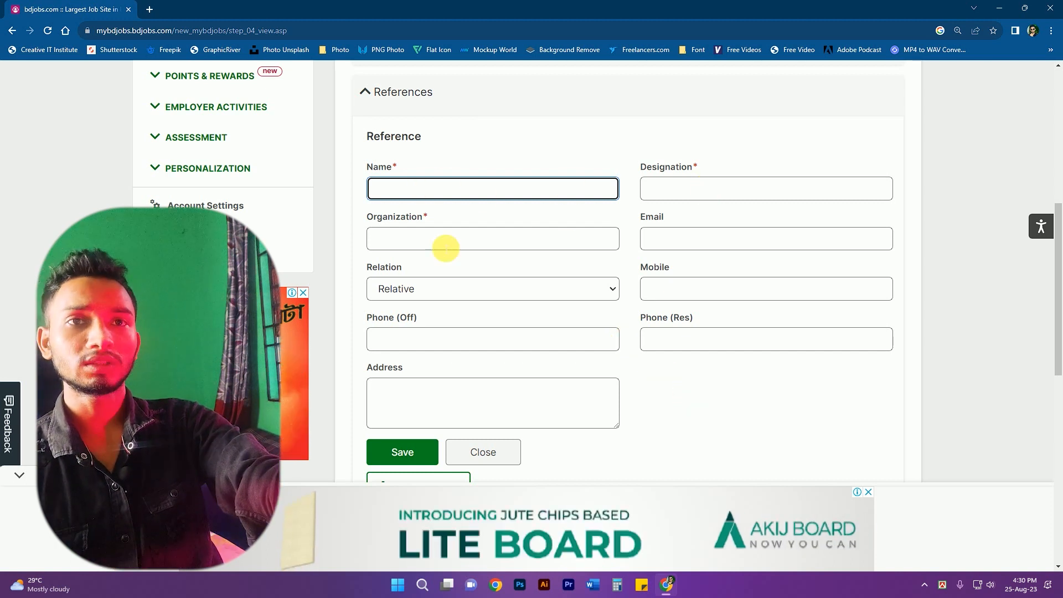
pyautogui.click(410, 237)
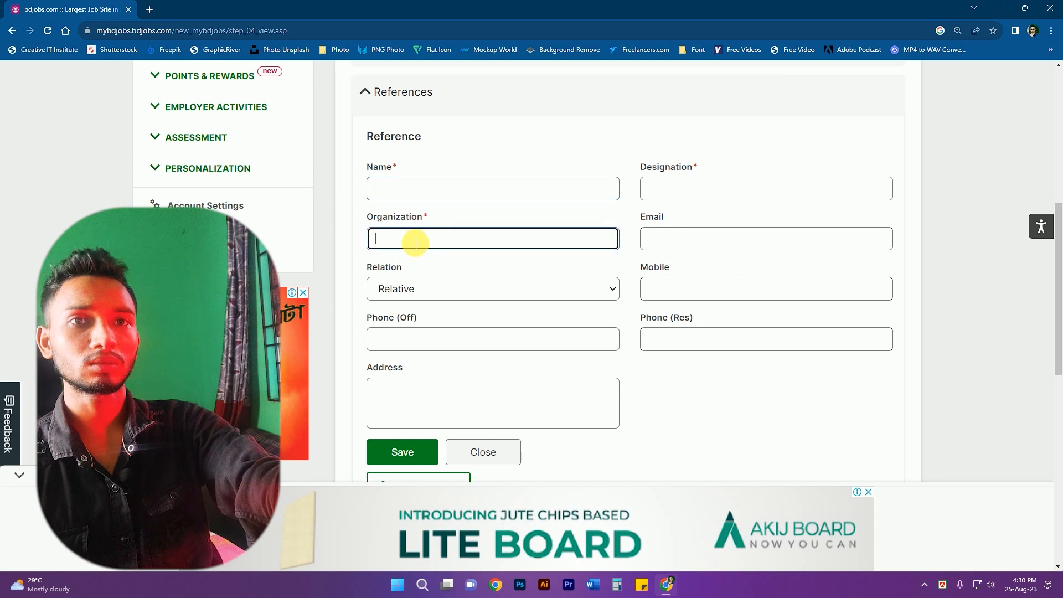
pyautogui.click(404, 288)
pyautogui.click(817, 417)
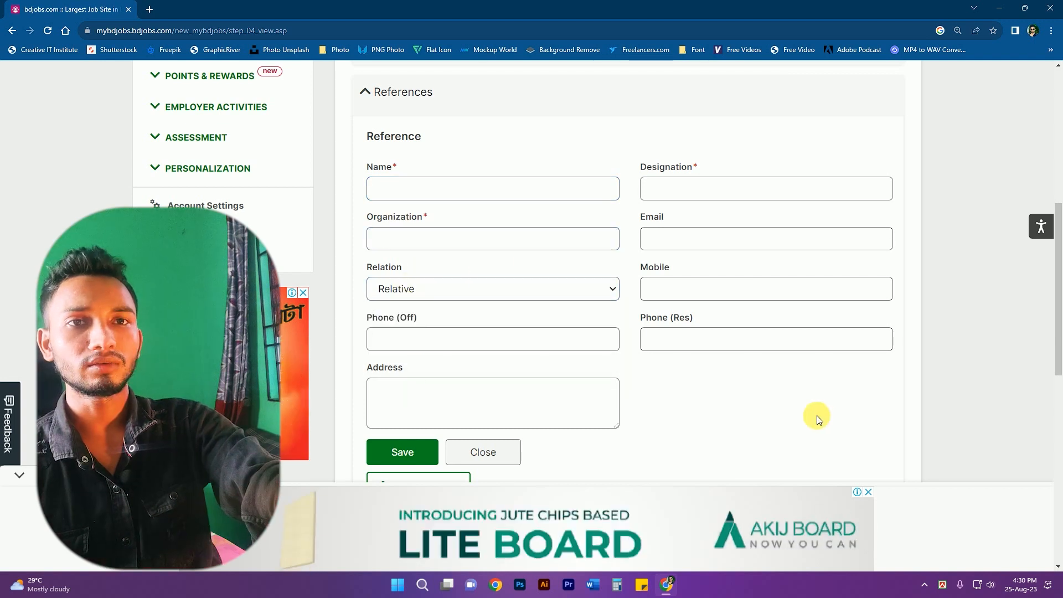
pyautogui.scroll(-1, 492, 400)
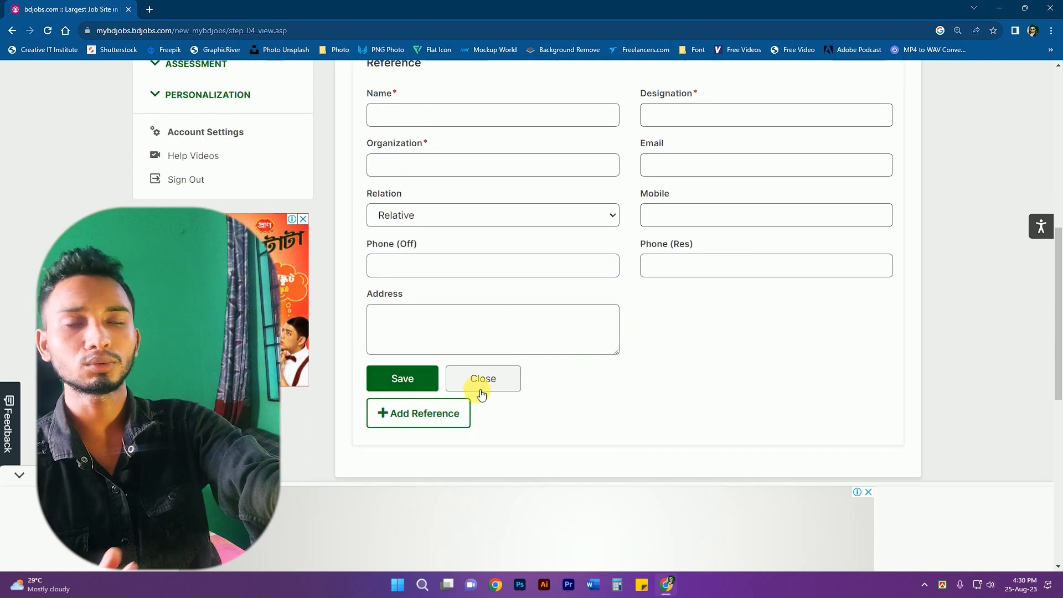
pyautogui.scroll(6, 666, 372)
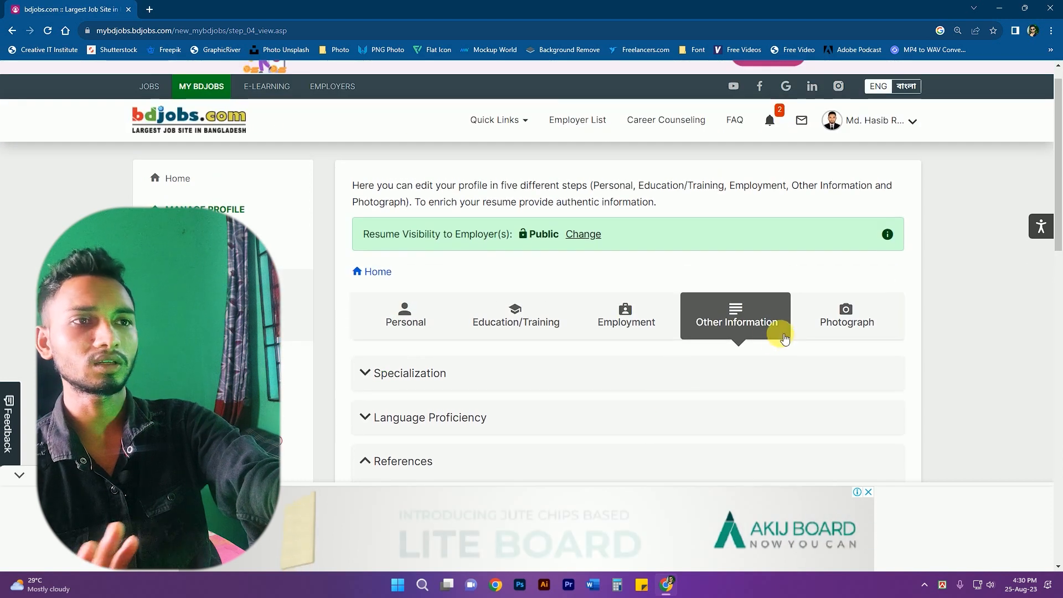
pyautogui.click(869, 328)
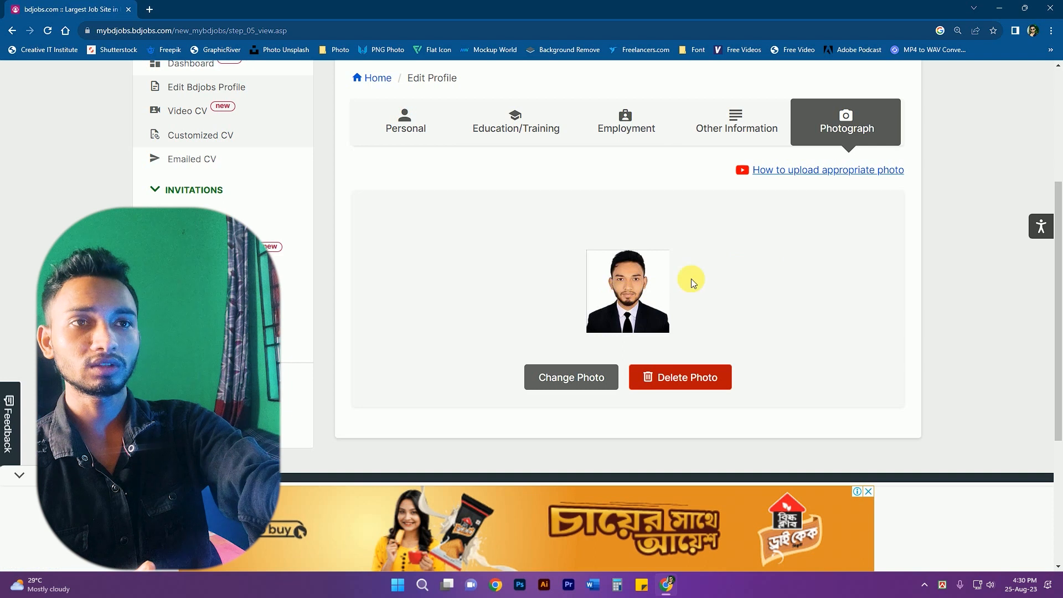
pyautogui.scroll(4, 760, 314)
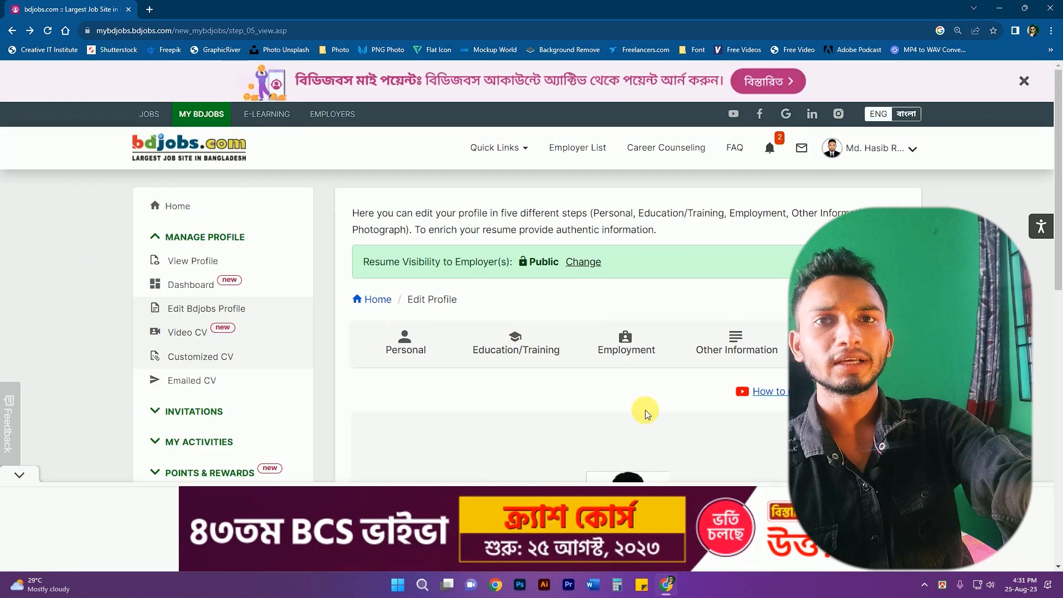
# - View the full resume down to the english language entry, then return to Personalized CV
pyautogui.click(208, 264)
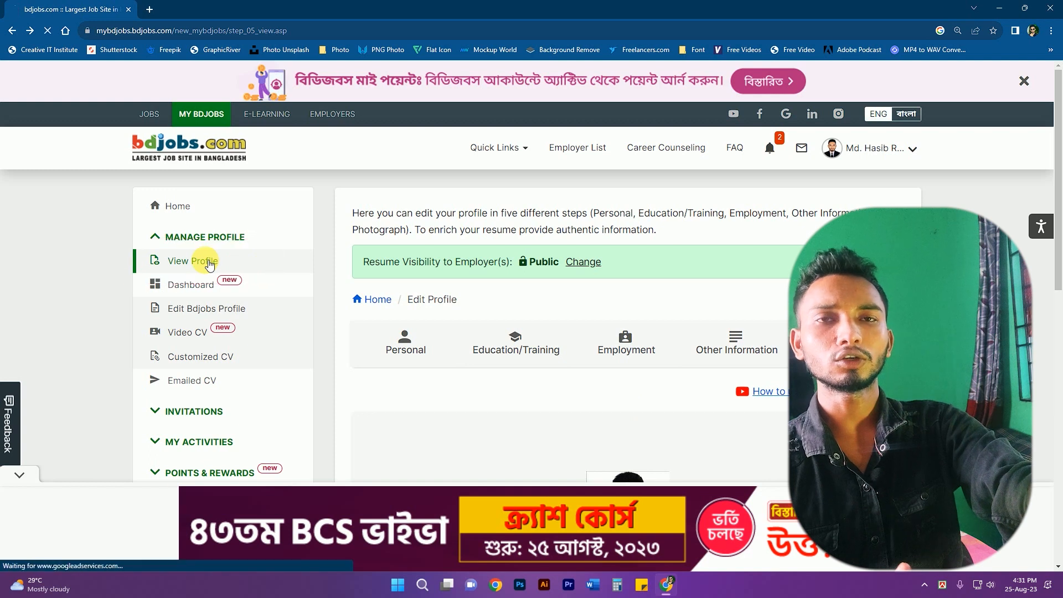
pyautogui.scroll(-3, 483, 281)
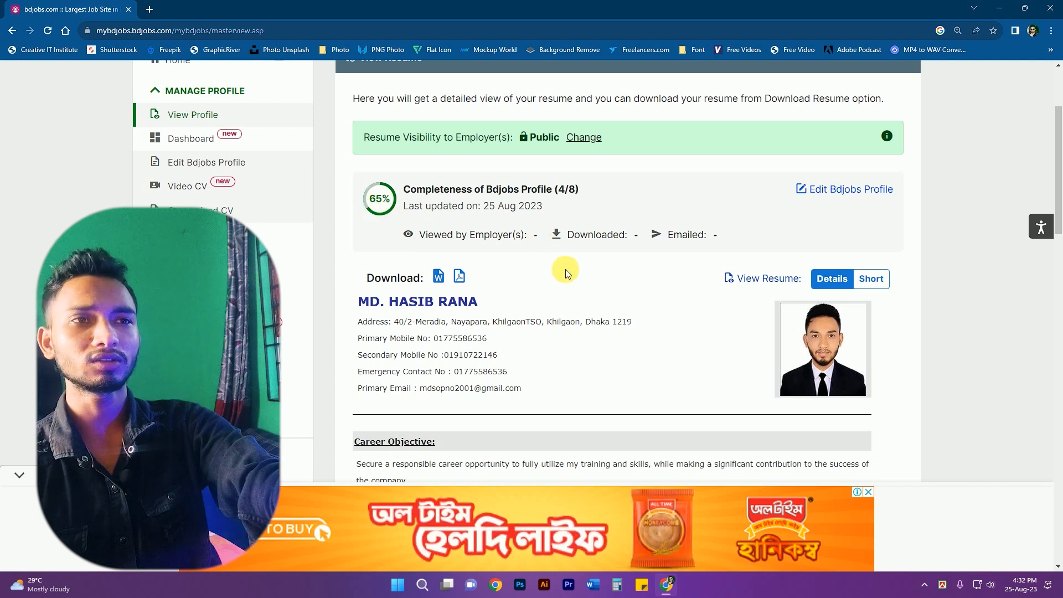
pyautogui.scroll(-1, 566, 271)
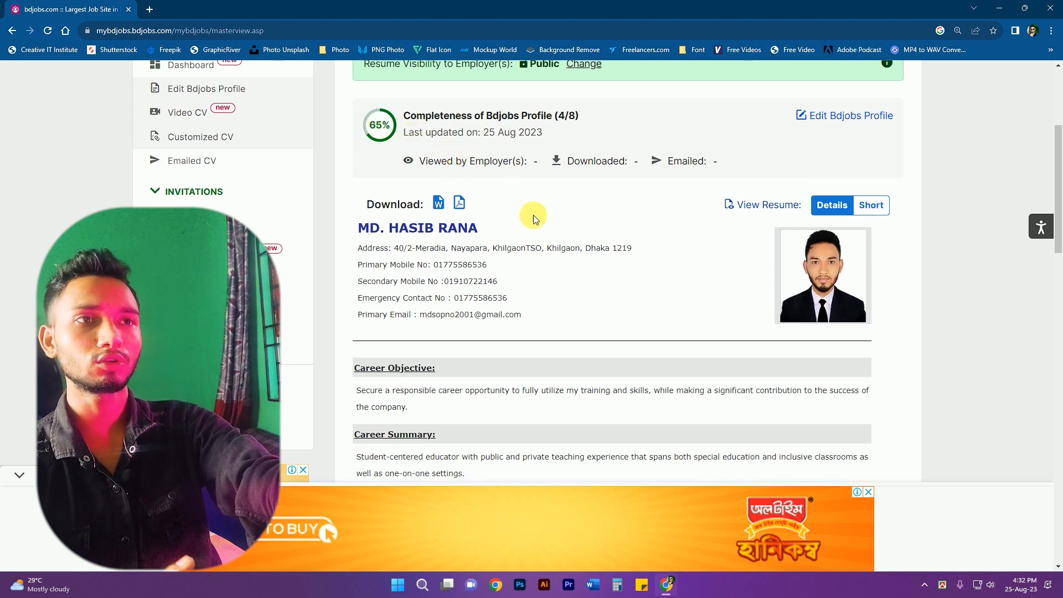
pyautogui.scroll(-12, 644, 267)
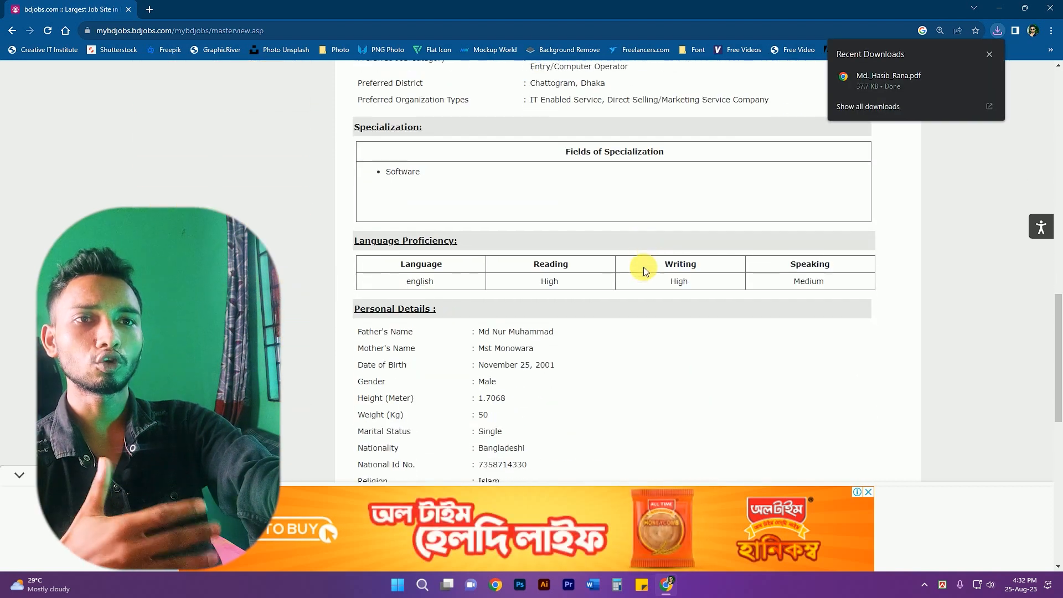
pyautogui.scroll(-5, 644, 266)
pyautogui.scroll(4, 646, 238)
pyautogui.hotkey('alt', 'Left')
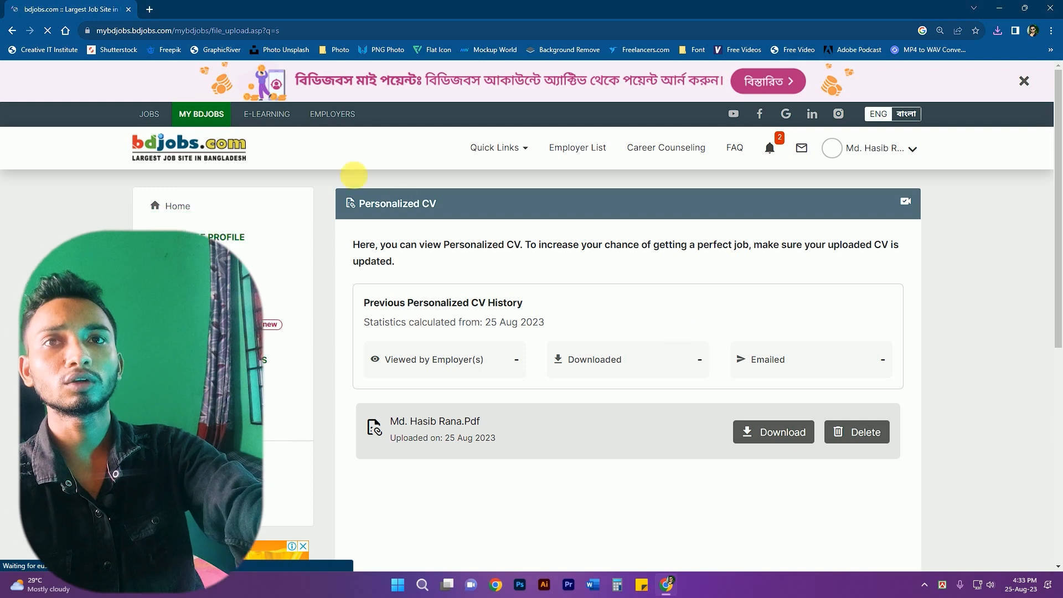
# - Browse the 5493 job listings and bring up the Keyword (s) search box
pyautogui.click(151, 115)
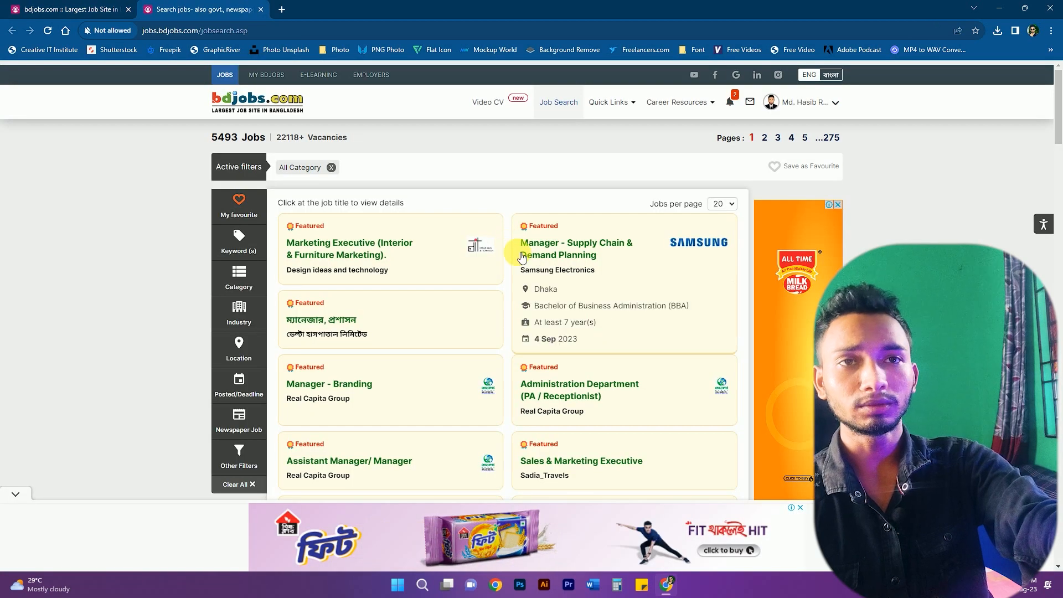
pyautogui.scroll(-15, 521, 257)
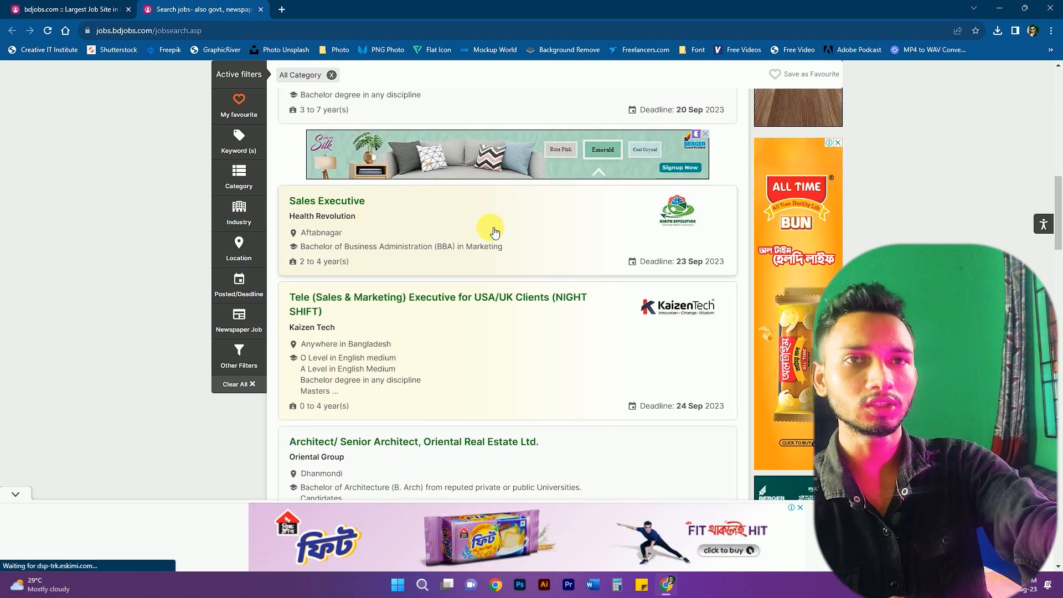
pyautogui.scroll(-10, 495, 232)
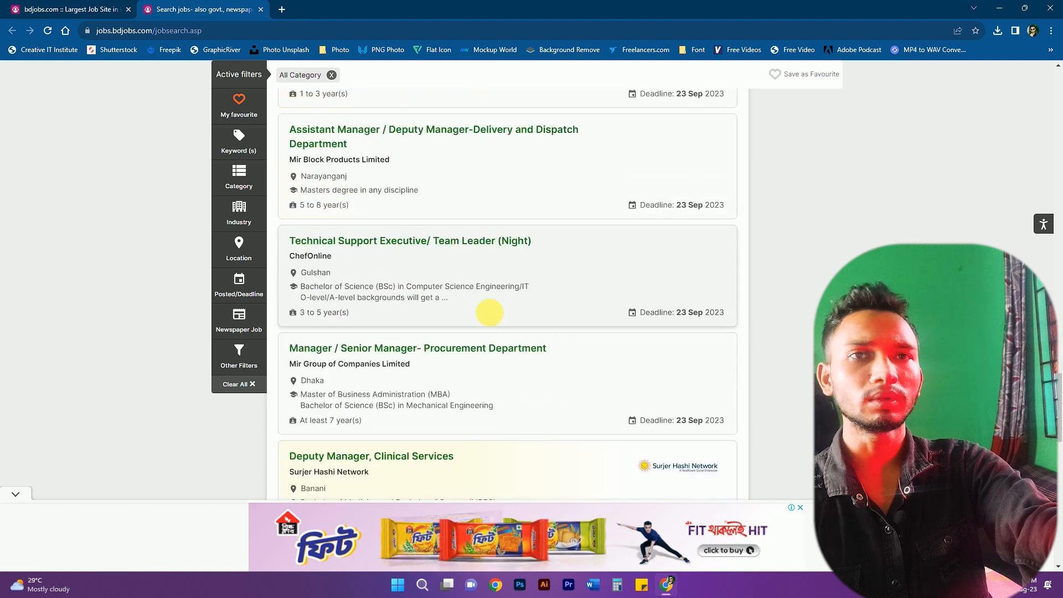
pyautogui.scroll(2, 489, 313)
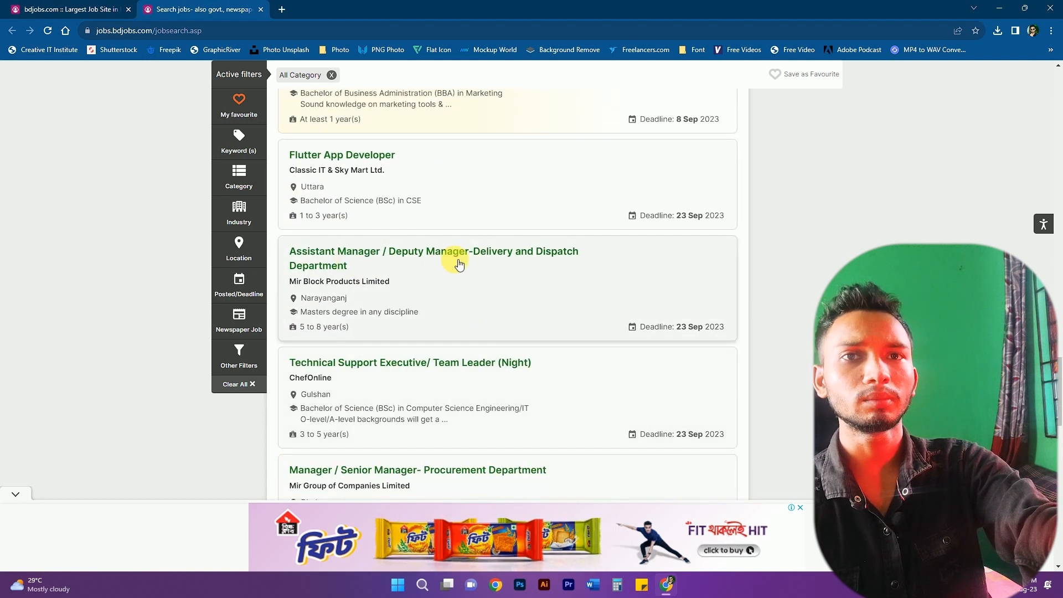
pyautogui.scroll(-10, 333, 249)
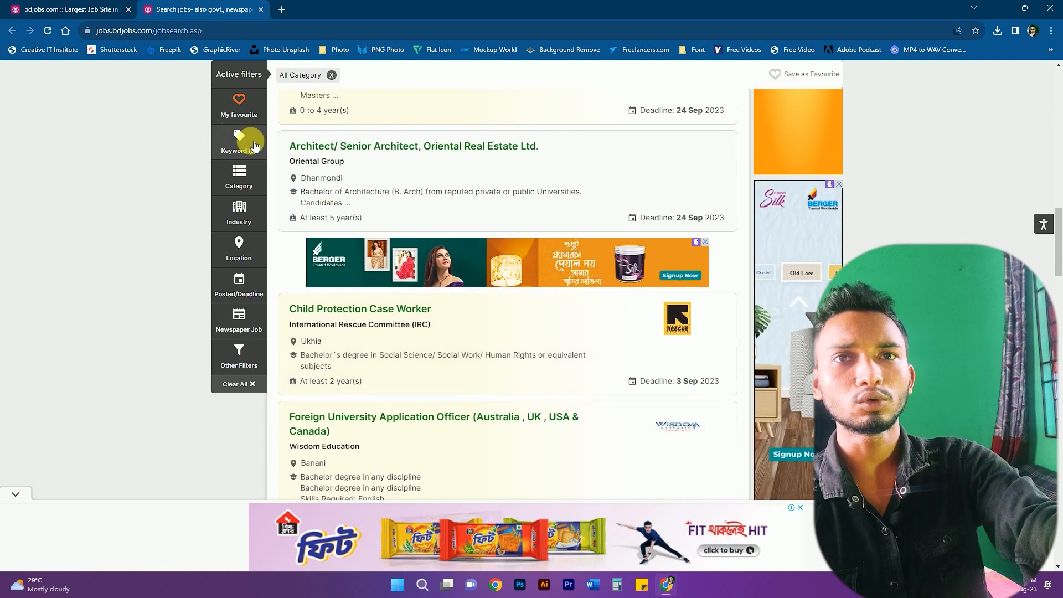
pyautogui.click(254, 145)
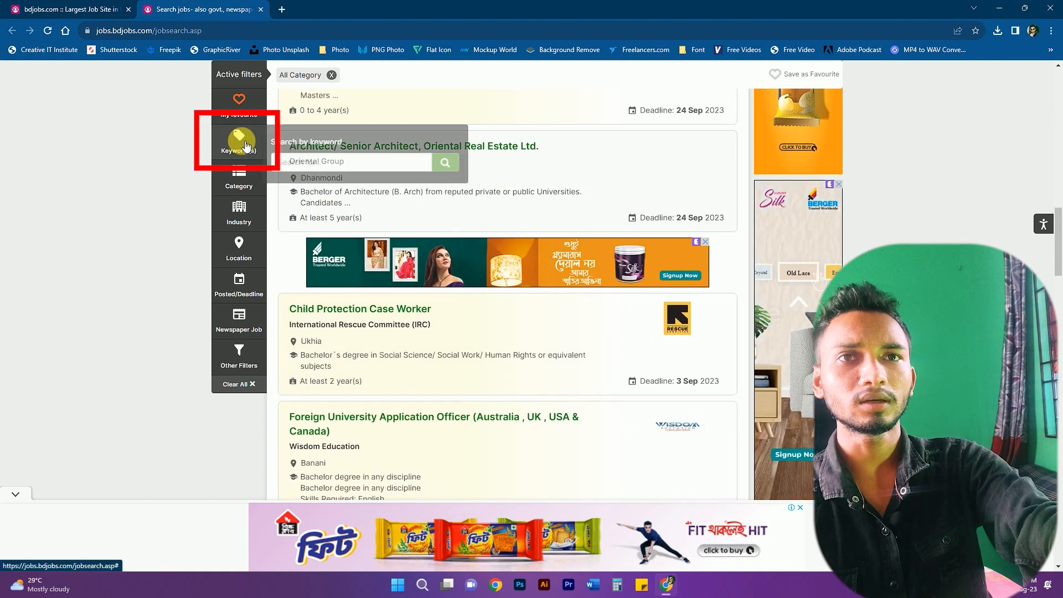
# - Search jobs for 'sales executive' and scroll through the matching Sales Executive postings
pyautogui.click(370, 169)
pyautogui.write('sa')
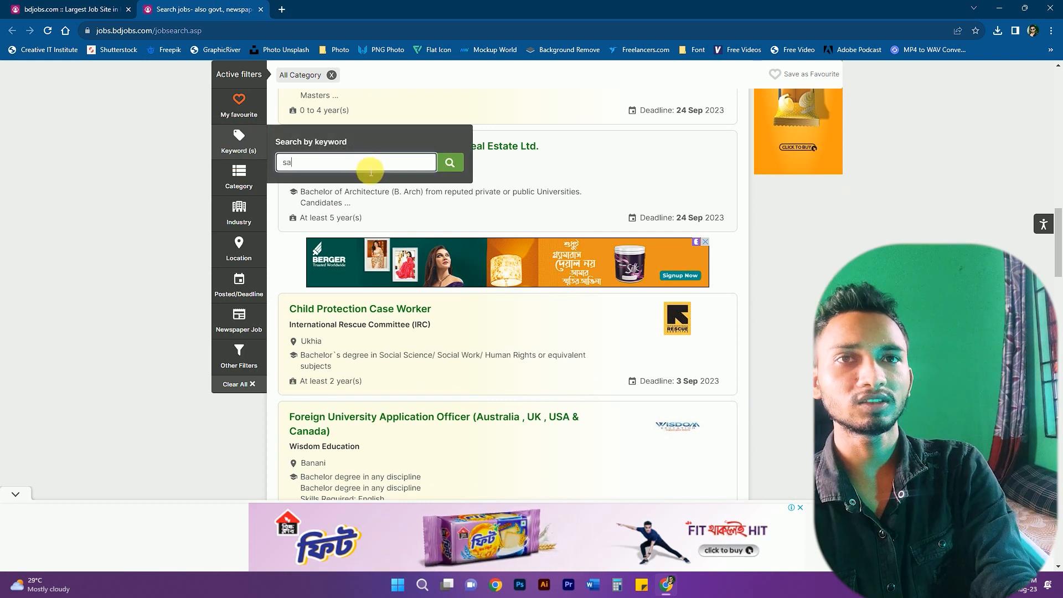
pyautogui.write('les executive')
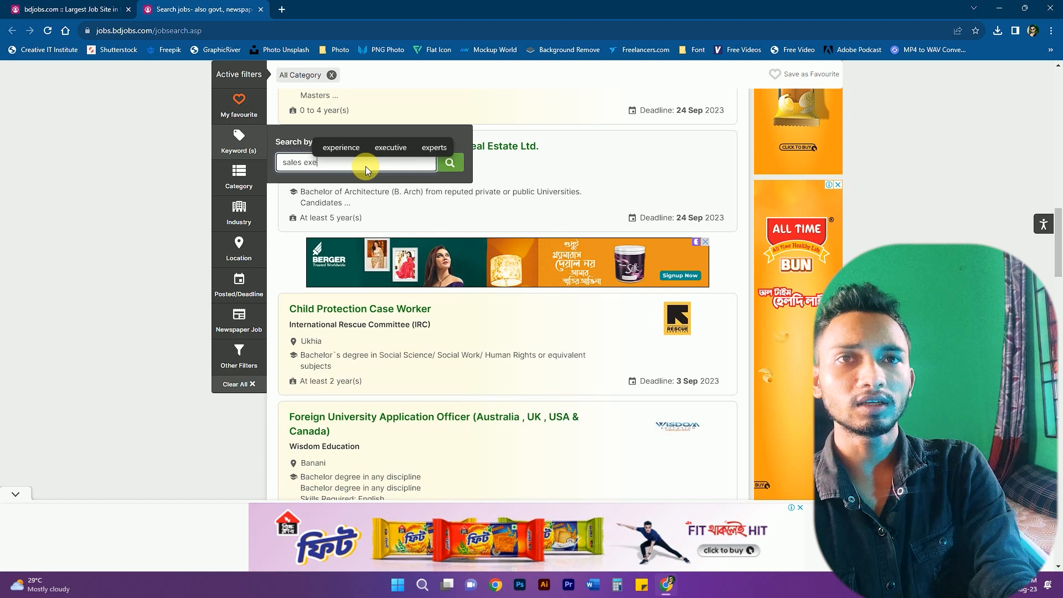
pyautogui.press('Return')
pyautogui.scroll(15, 551, 277)
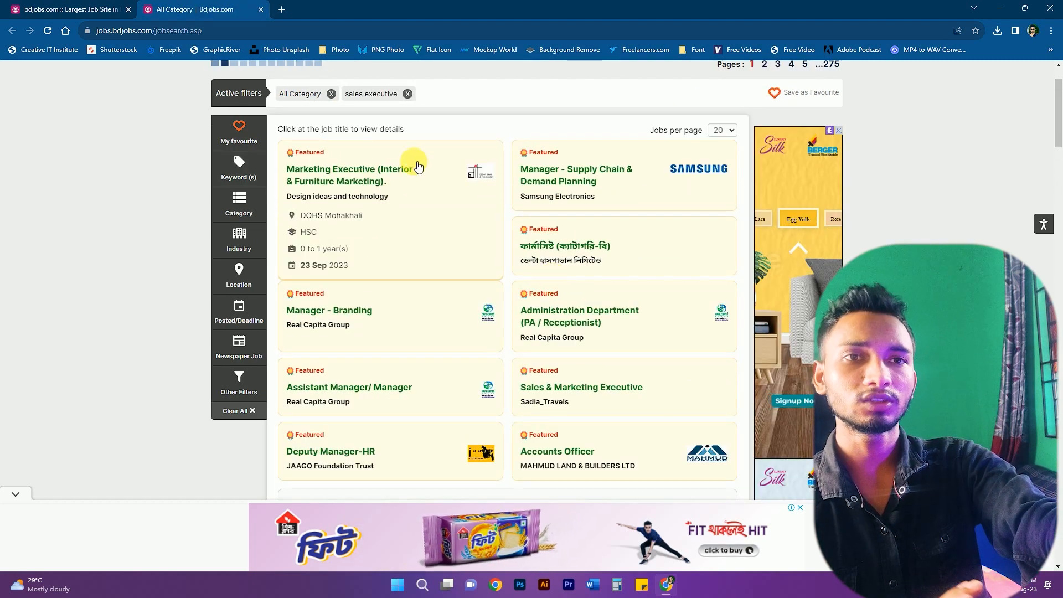
pyautogui.scroll(-12, 498, 308)
pyautogui.scroll(3, 498, 304)
pyautogui.scroll(5, 496, 315)
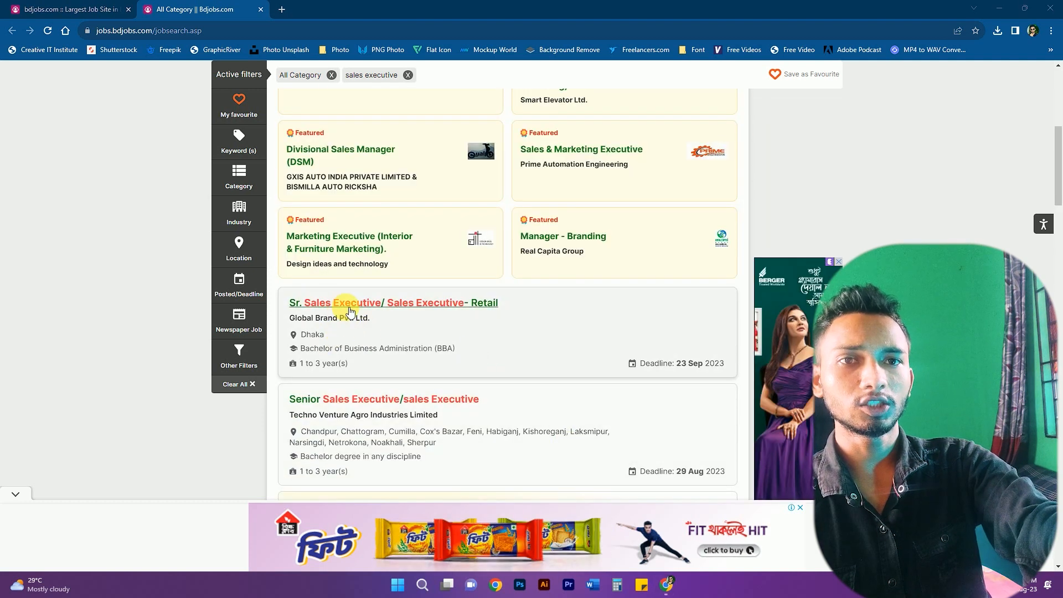
pyautogui.scroll(-2, 350, 312)
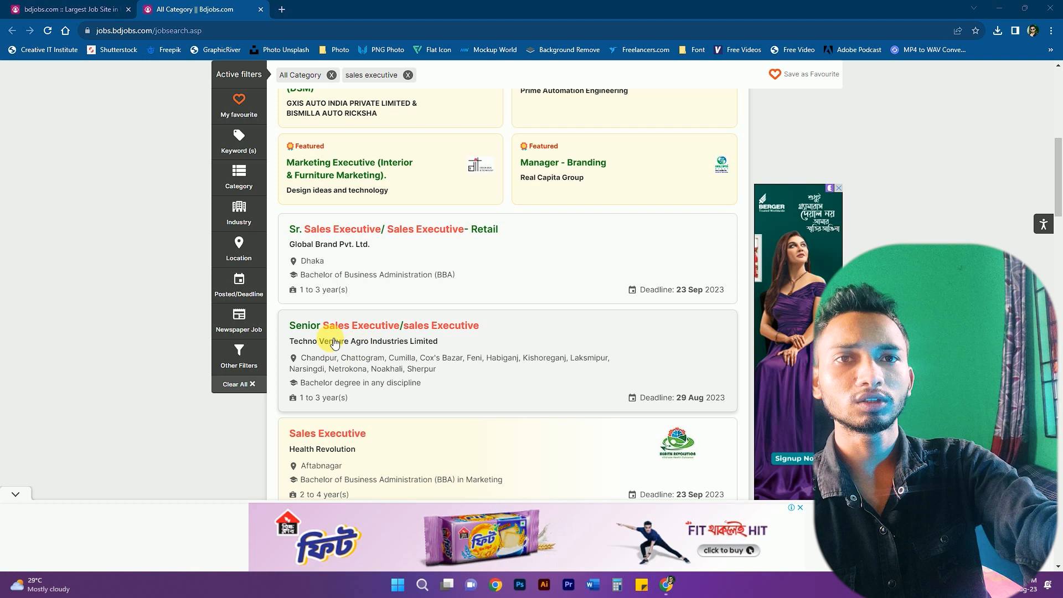
pyautogui.scroll(-3, 429, 329)
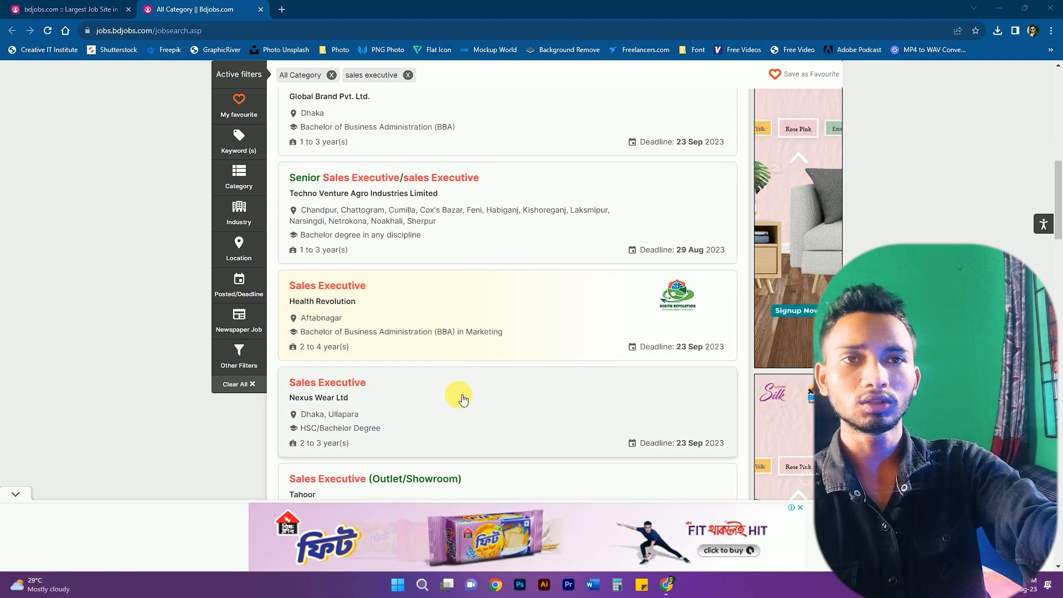
# - Review Nexus Wear Ltd's Sales Executive job details and start its Apply Online form
pyautogui.click(376, 414)
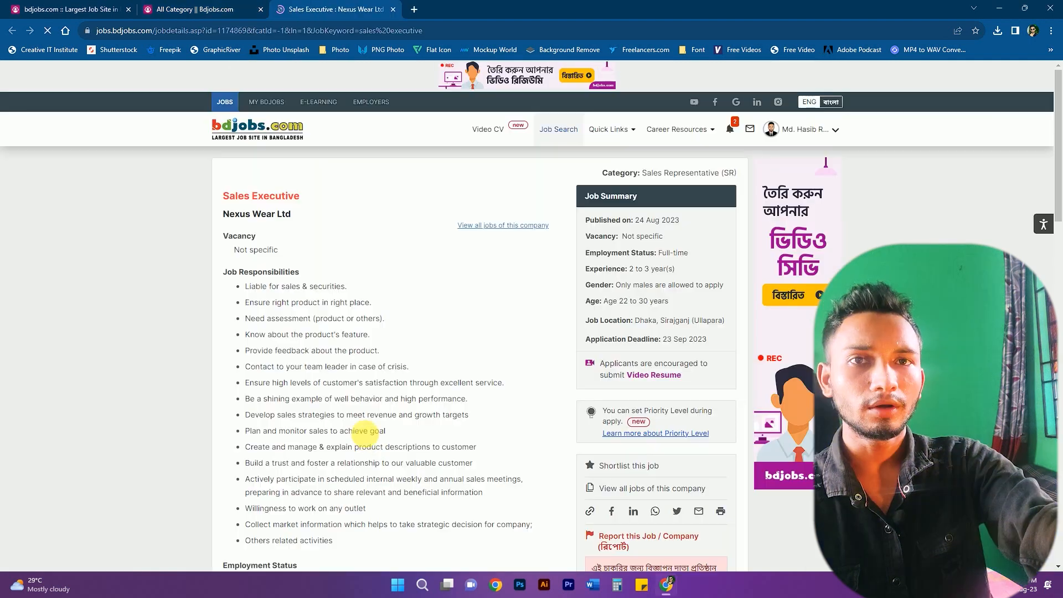
pyautogui.scroll(-5, 366, 435)
pyautogui.scroll(3, 337, 237)
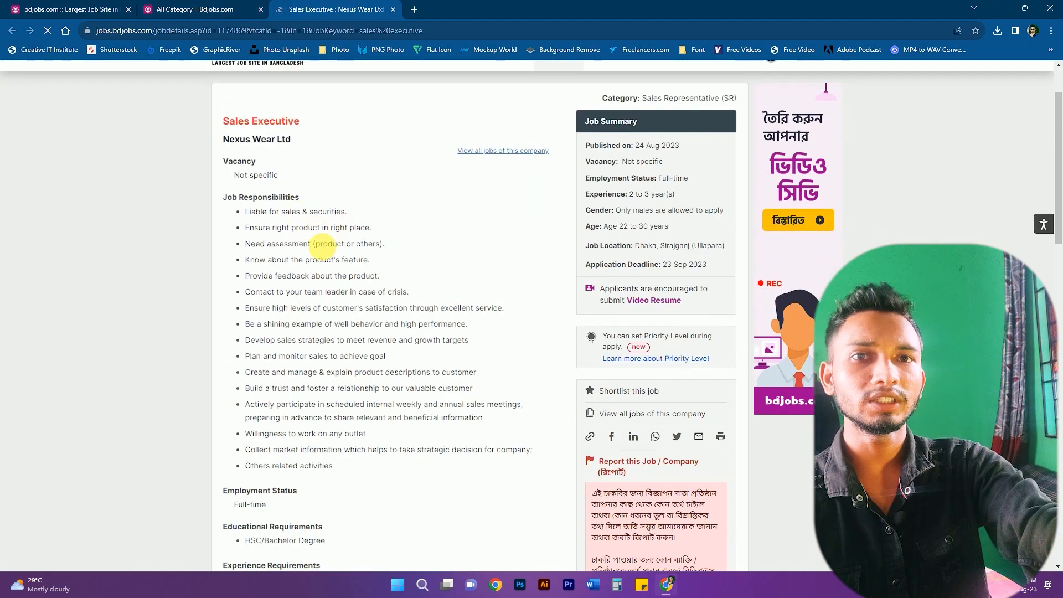
pyautogui.scroll(-10, 327, 249)
pyautogui.scroll(2, 365, 239)
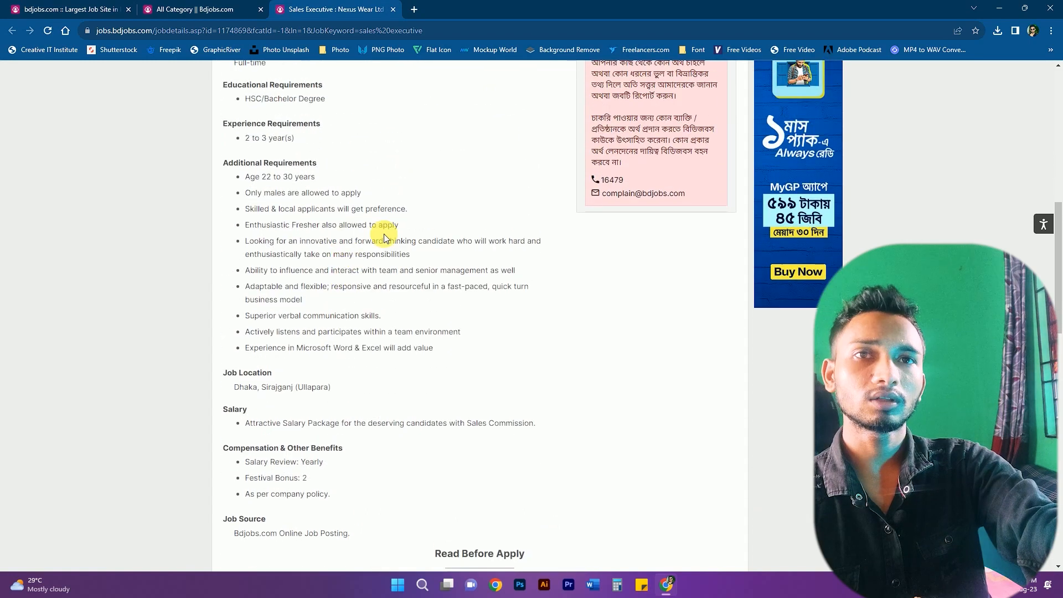
pyautogui.scroll(-3, 388, 257)
pyautogui.scroll(-3, 360, 272)
pyautogui.scroll(1, 310, 210)
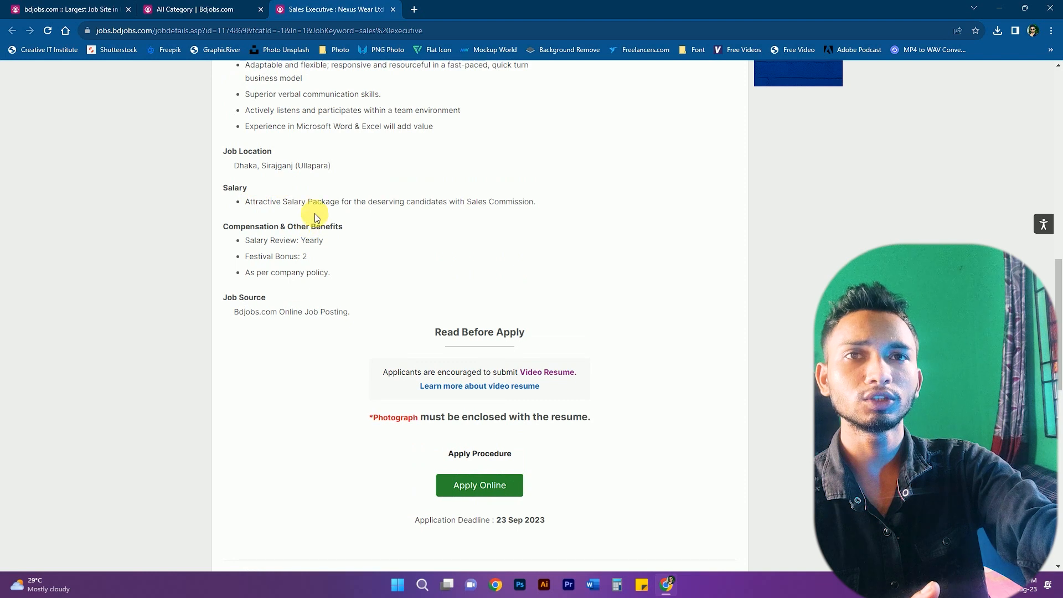
pyautogui.scroll(7, 334, 171)
pyautogui.scroll(-9, 336, 203)
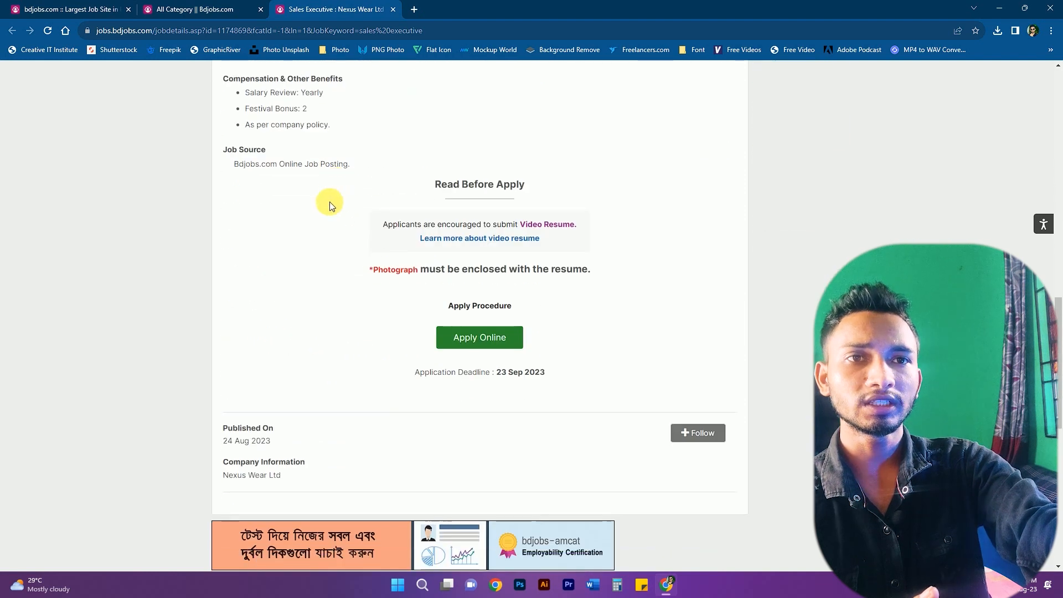
pyautogui.click(492, 340)
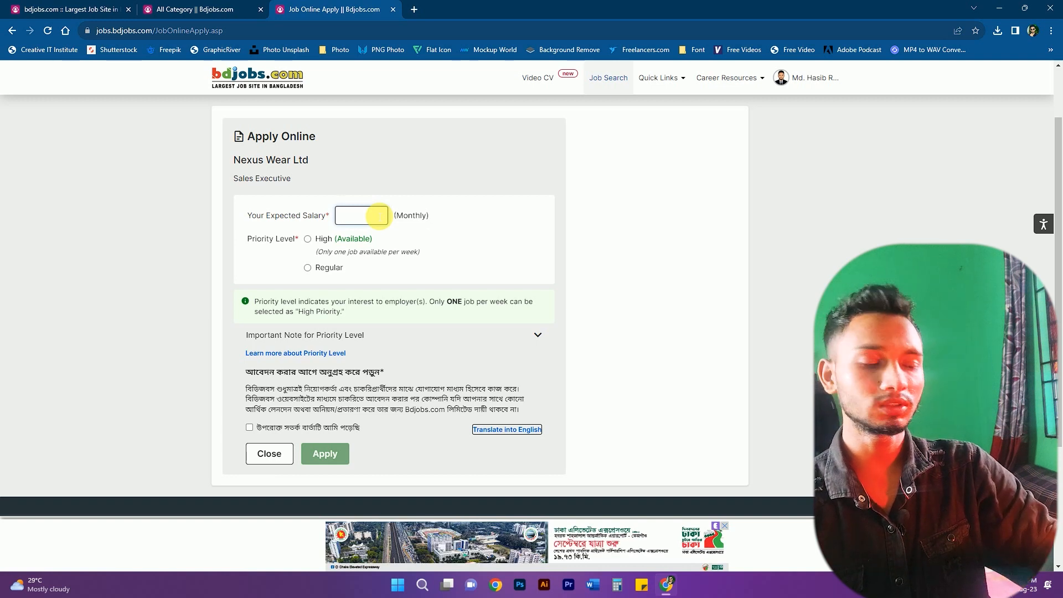
# - Enter 25000 expected salary, choose High priority, tick the acknowledgement and submit the application
pyautogui.write('25000')
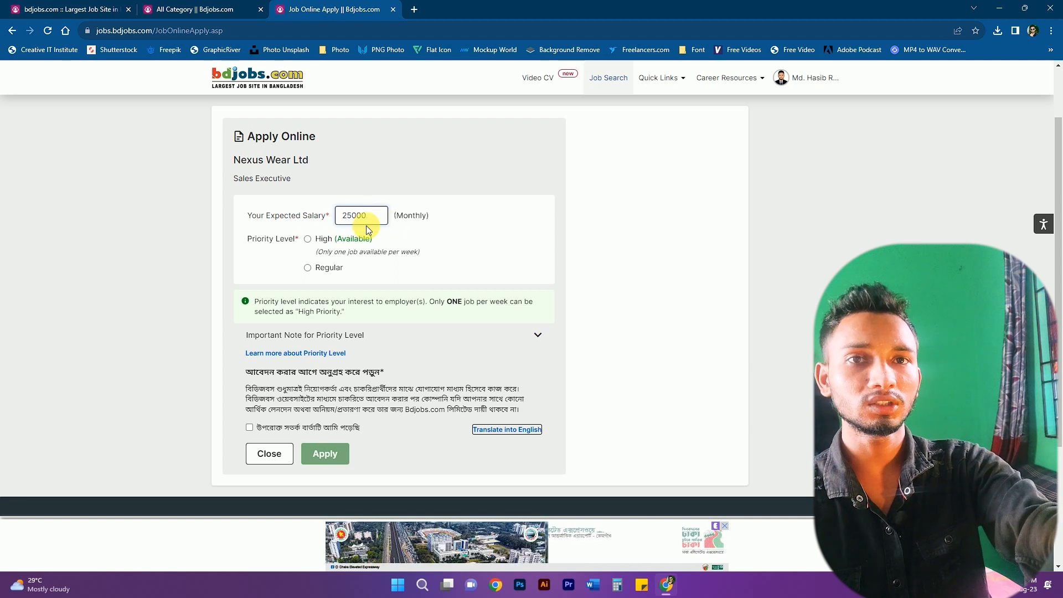
pyautogui.scroll(-2, 404, 244)
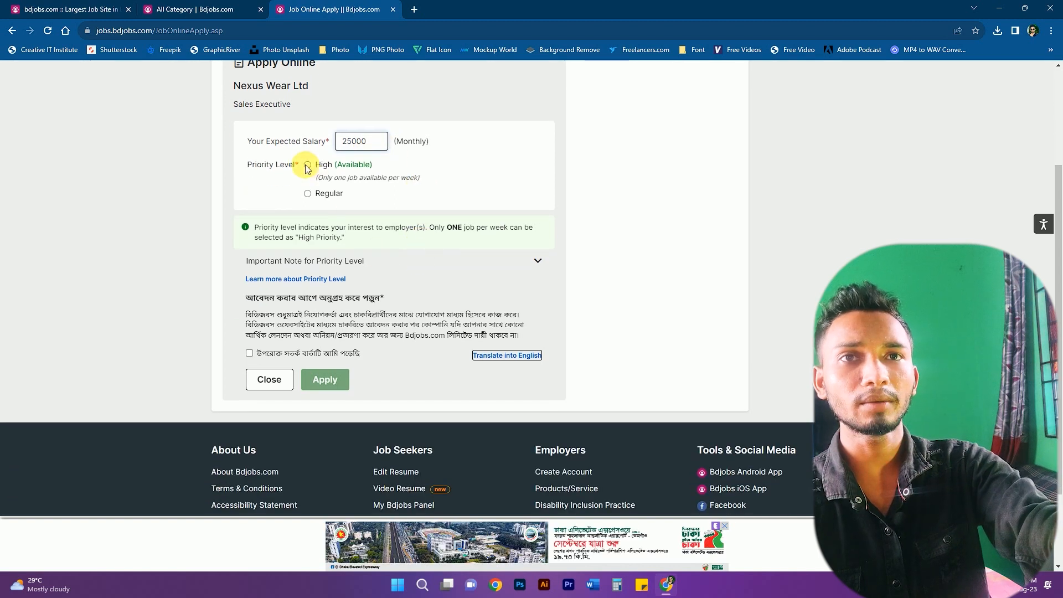
pyautogui.click(308, 166)
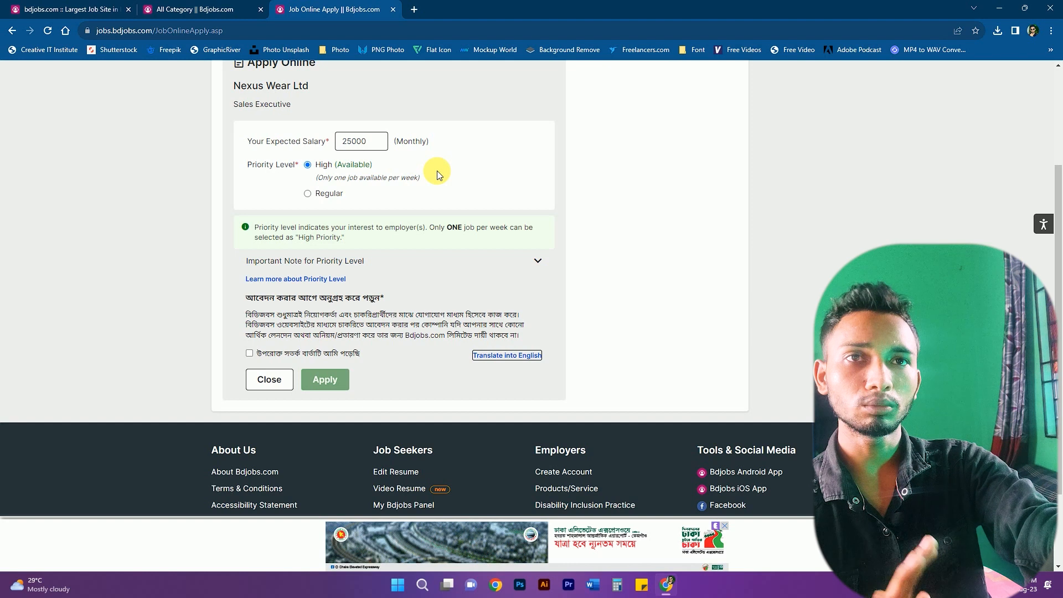
pyautogui.click(249, 354)
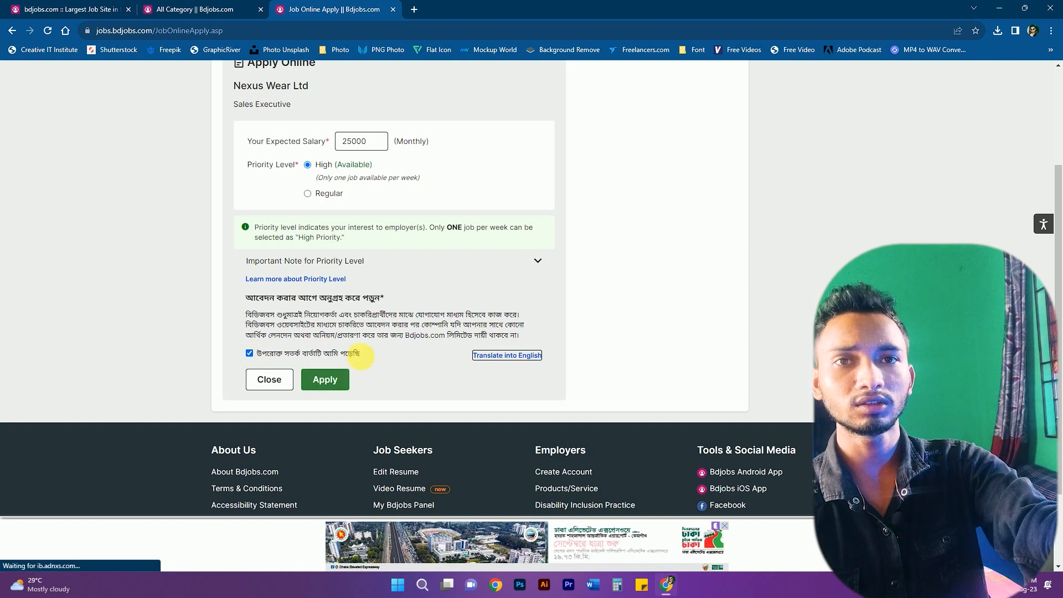
pyautogui.click(325, 380)
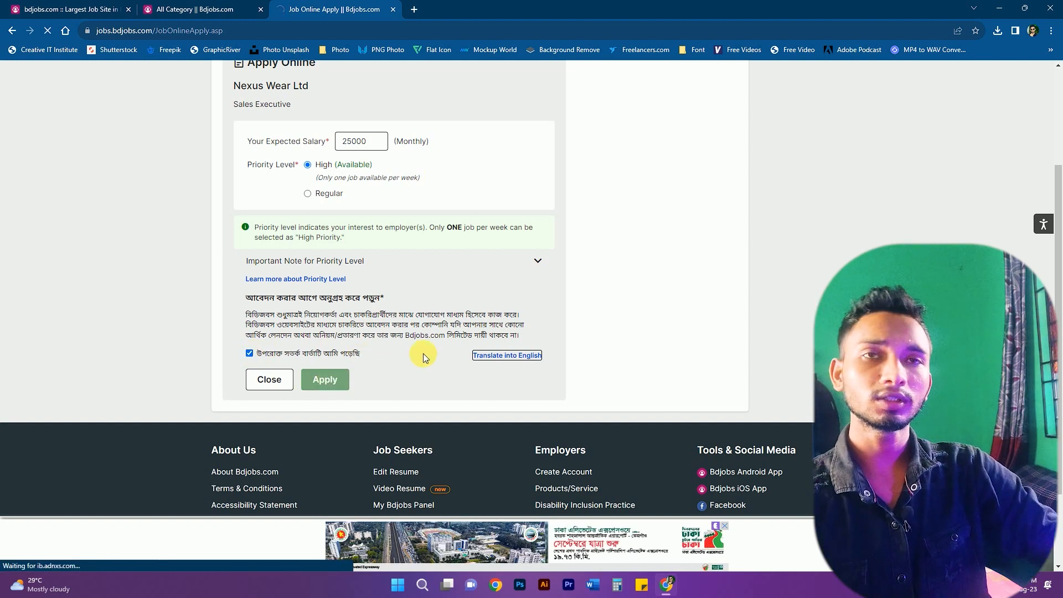